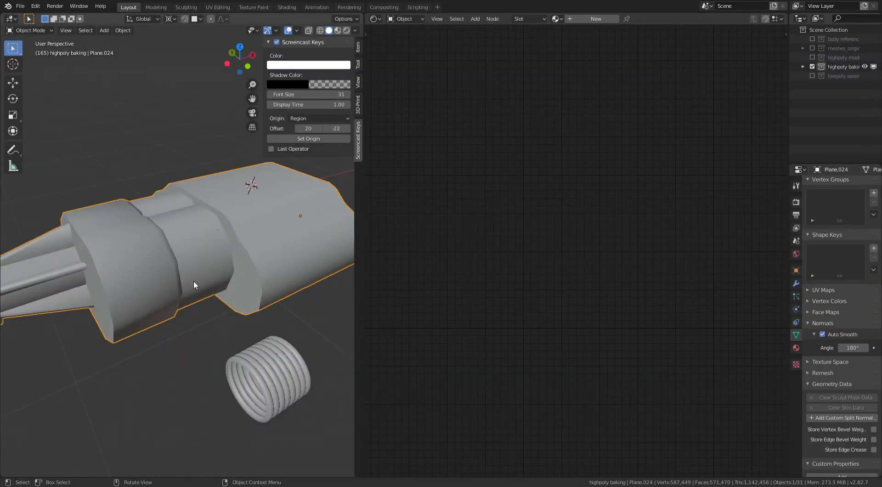
Step: Enter Edit Mode on the stepped housing mesh Plane.024 to work on its edges
middle_click_drag(208, 258, 195, 271)
key("Tab")
scroll(137, 251, "up", 2)
middle_click_drag(136, 252, 189, 201)
scroll(135, 261, "down", 2)
scroll(179, 255, "up", 2)
scroll(180, 254, "down", 2)
scroll(190, 201, "up", 3)
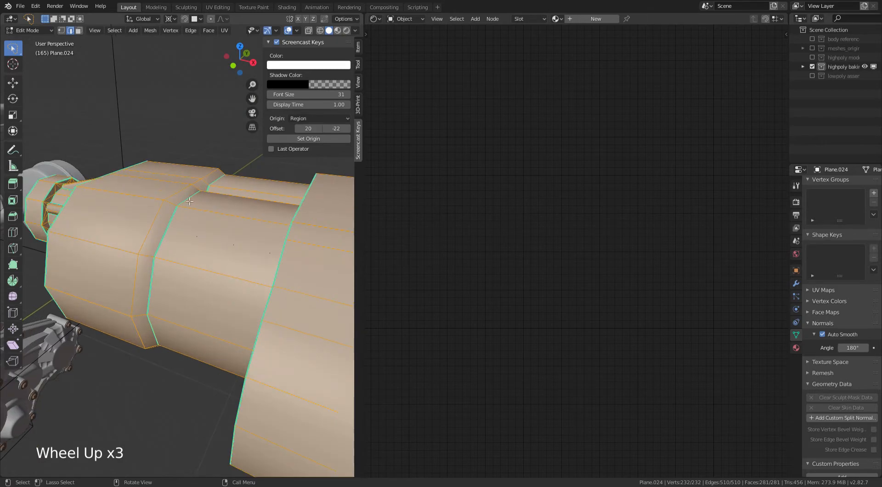
Step: Select the sharp edges all around the junction between the narrow neck and the middle collar, and mark them as a seam
left_click(189, 201)
left_click(154, 257, "shift")
left_click(150, 299, "shift")
middle_click_drag(151, 299, 164, 255)
left_click(174, 294, "shift")
left_click(181, 294, "shift")
middle_click_drag(182, 294, 194, 311)
left_click(210, 287, "shift")
left_click(215, 274, "shift")
left_click(222, 286, "shift")
left_click(255, 288, "shift")
left_click(307, 279, "shift")
middle_click_drag(308, 278, 221, 349)
left_click(262, 243, "shift")
left_click(220, 349, "shift")
scroll(248, 268, "up", 2)
left_click(214, 246, "shift")
scroll(201, 267, "down", 2)
key("ctrl+z")
left_click(182, 278, "shift")
scroll(181, 278, "up", 2)
middle_click_drag(182, 278, 265, 252)
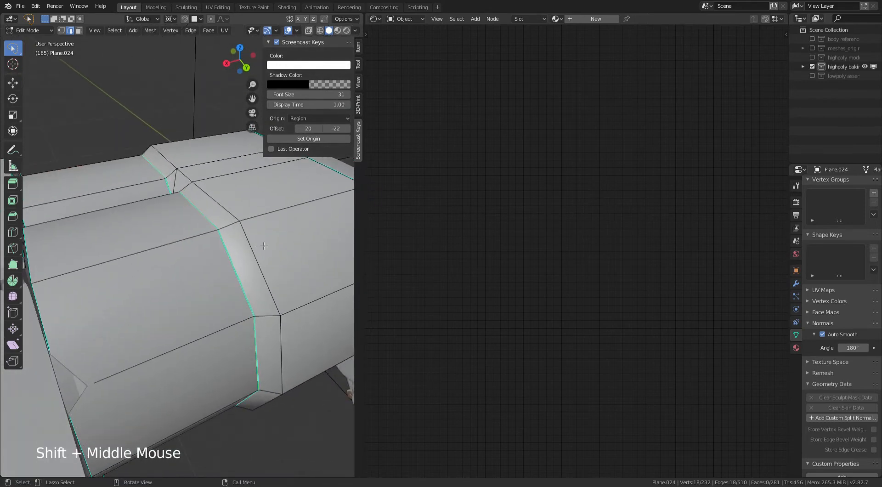
key("ctrl+e")
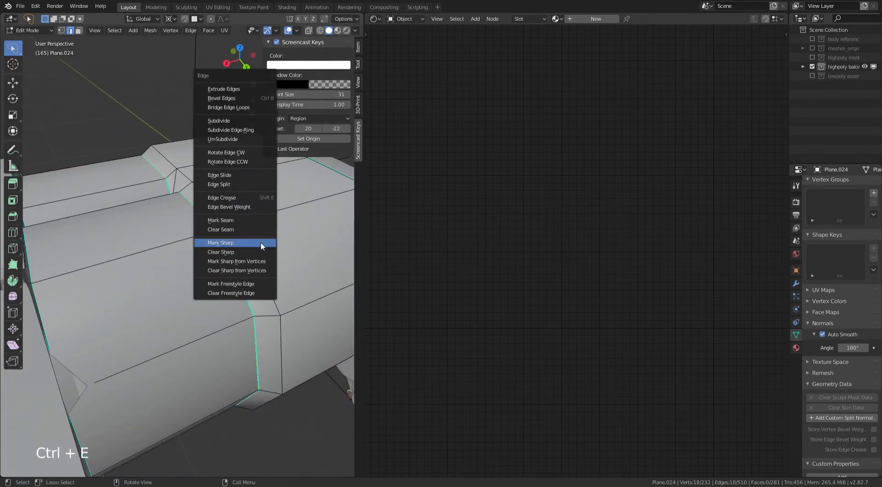
left_click(240, 220)
Step: Select the outer rim edges of the large housing's end facing the narrow neck and mark them as a seam
scroll(216, 234, "down", 3)
middle_click_drag(216, 234, 133, 278)
scroll(132, 278, "up", 1)
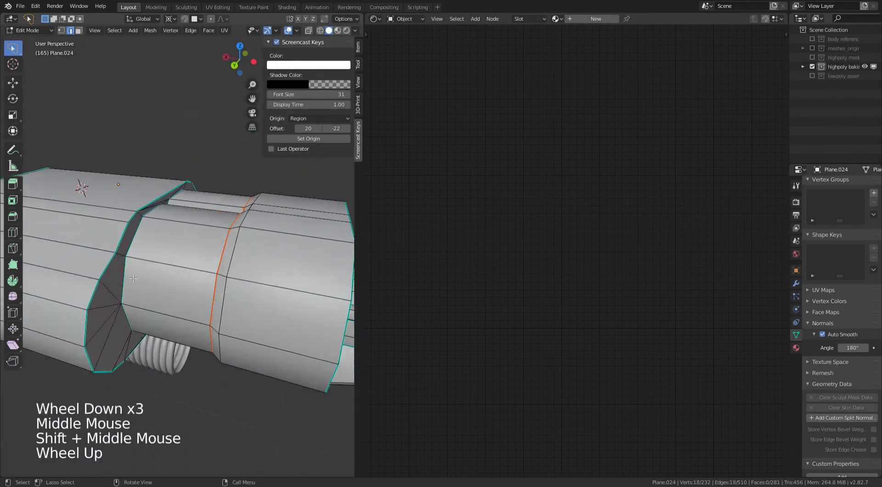
left_click(122, 243, "alt")
left_click(106, 288, "alt+shift")
middle_click_drag(122, 345, 113, 307)
left_click(166, 342, "alt+shift")
middle_click_drag(167, 344, 180, 215)
left_click(270, 340, "alt+shift")
scroll(84, 306, "up", 3)
left_click(49, 302, "alt+shift")
middle_click_drag(143, 181, 222, 202)
left_click(117, 178, "alt+shift")
left_click(222, 202, "alt+shift")
left_click(265, 226, "shift")
middle_click_drag(264, 226, 239, 216)
middle_click_drag(239, 216, 219, 255, "shift")
key("ctrl+e")
left_click(274, 256)
Step: Select the edges around the narrow neck's base where it meets the large housing's end face, and mark them as a seam
key("a")
key("a")
key("a")
left_click(276, 248, "alt")
middle_click_drag(218, 255, 201, 258)
left_click(155, 198, "alt+shift")
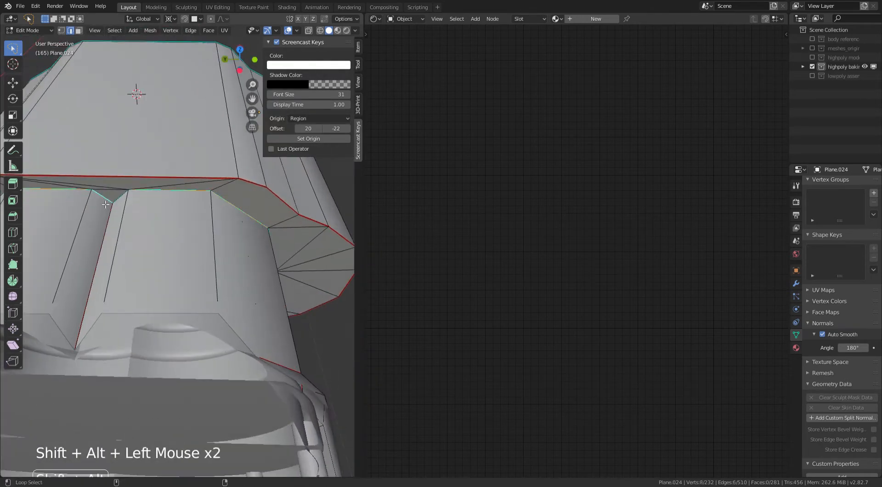
middle_click_drag(158, 213, 272, 206)
middle_click_drag(262, 305, 252, 282)
left_click(274, 281, "alt+shift")
middle_click_drag(252, 281, 136, 220)
left_click(262, 238, "alt+shift")
left_click(233, 258, "alt+shift")
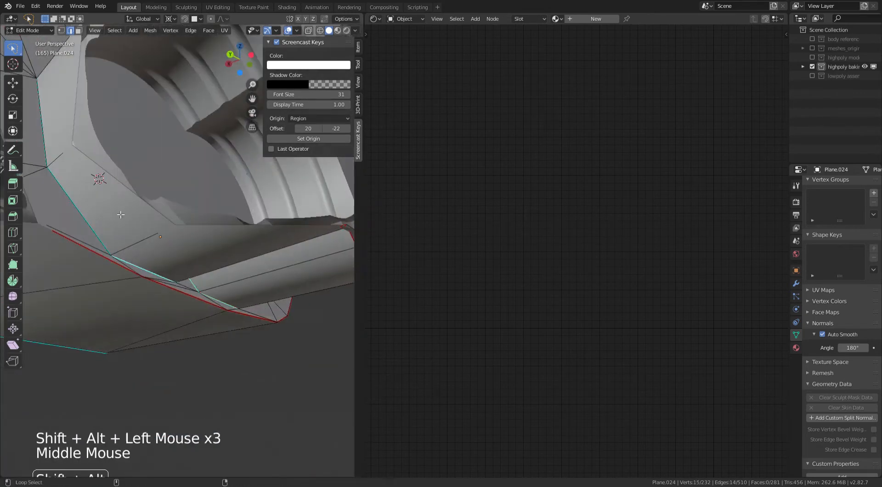
left_click(135, 220, "alt+shift")
scroll(125, 204, "down", 1)
middle_click_drag(85, 154, 282, 292)
key("ctrl+e")
left_click(239, 195)
Step: Select the middle collar's outer rim edges on the ribbed side and mark them as a seam
scroll(239, 196, "down", 3)
key("a")
key("a")
key("a")
middle_click_drag(281, 292, 144, 230, "shift")
key("a")
key("a")
key("a")
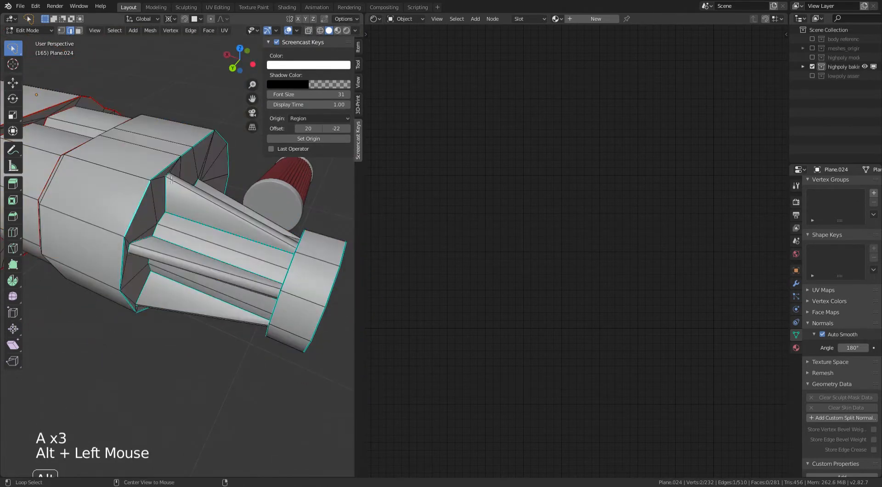
middle_click_drag(199, 151, 137, 169)
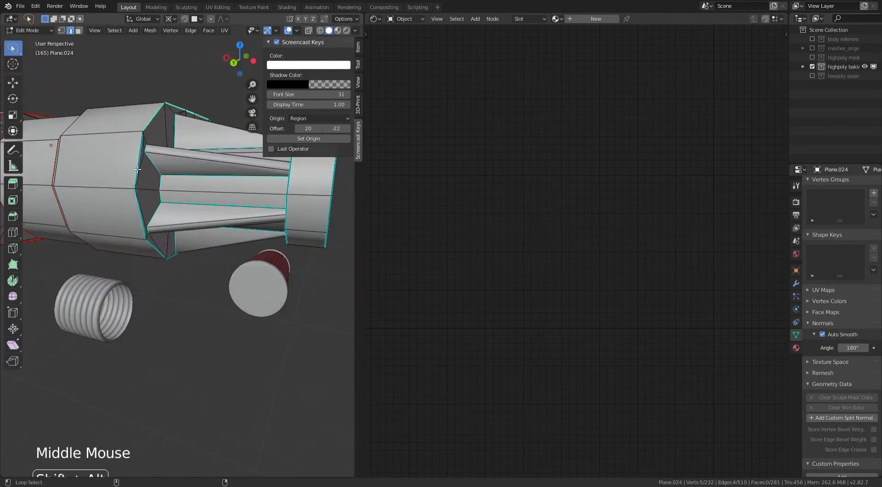
middle_click_drag(154, 252, 105, 211)
scroll(115, 228, "up", 1)
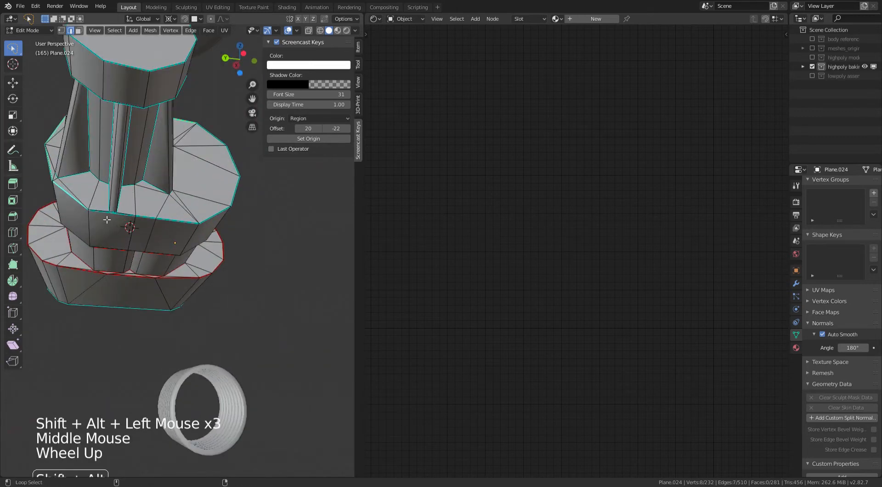
left_click(107, 221, "alt+shift")
scroll(175, 226, "up", 1)
left_click(171, 221, "alt+shift")
middle_click_drag(235, 229, 213, 219)
left_click(189, 221, "alt+shift")
key("ctrl+e")
left_click(225, 181)
Step: Select the edges around the ribbed section's base where it meets the collar's end face, and mark them as a seam
middle_click_drag(225, 181, 204, 179, "shift")
key("a")
key("a")
key("a")
left_click(204, 179, "alt")
left_click(187, 166, "alt+shift")
left_click(176, 140, "alt+shift")
middle_click_drag(176, 139, 152, 165)
left_click(151, 165, "alt+shift")
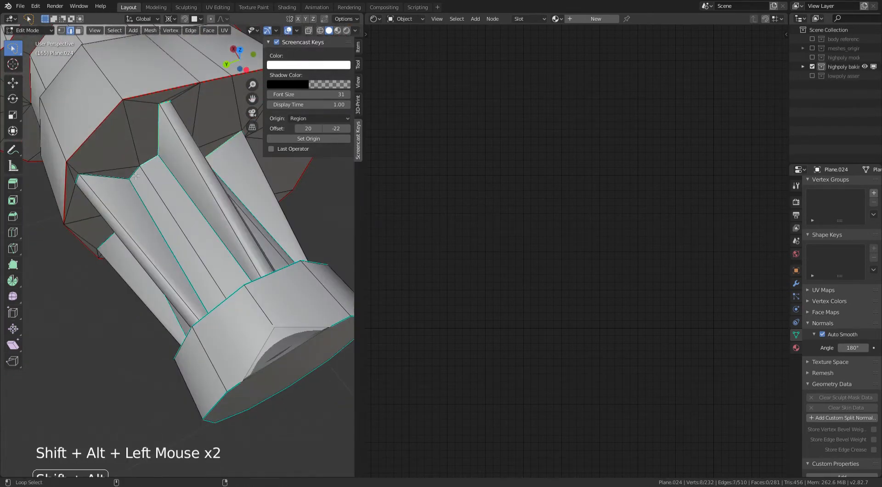
middle_click_drag(115, 186, 182, 208)
scroll(131, 168, "up", 2)
left_click(156, 169, "alt+shift")
left_click(156, 170, "alt+shift")
left_click(182, 208, "alt+shift")
left_click(182, 209, "alt+shift")
left_click(165, 239, "alt+shift")
middle_click_drag(165, 239, 162, 210)
left_click(163, 211, "alt+shift")
left_click(162, 211, "alt+shift")
left_click(171, 214, "alt+shift")
left_click(187, 202, "alt+shift")
scroll(161, 216, "up", 2)
middle_click_drag(175, 212, 151, 184)
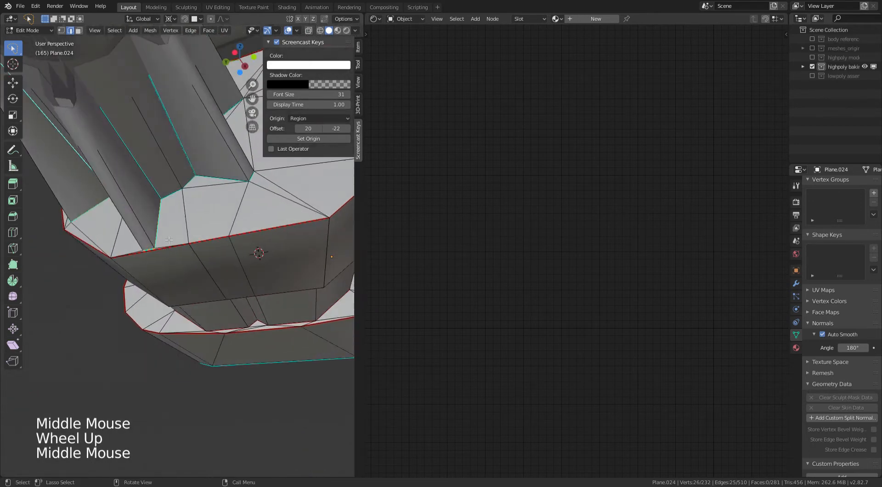
left_click(169, 193, "alt+shift")
left_click(169, 193, "alt+shift")
left_click(216, 179, "alt+shift")
left_click(216, 179, "alt+shift")
middle_click_drag(216, 179, 159, 216)
left_click(158, 216, "alt+shift")
left_click(158, 216, "alt+shift")
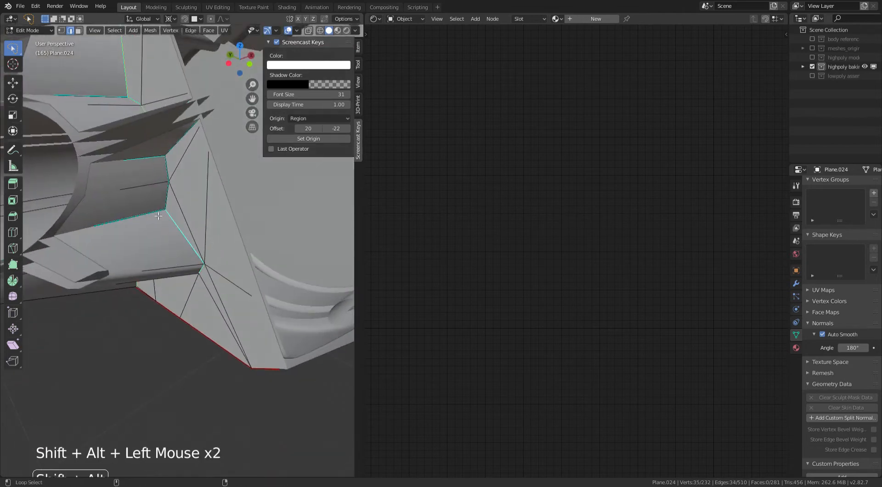
left_click(175, 150, "alt+shift")
scroll(175, 149, "down", 2)
middle_click_drag(174, 149, 166, 168)
middle_click_drag(165, 168, 141, 212, "shift")
left_click(142, 211, "alt+shift")
left_click(244, 216, "alt+shift")
key("ctrl+e")
left_click(290, 243)
Step: Mark two more edges on the ribbed section as seams
middle_click_drag(291, 244, 266, 218)
left_click(221, 187)
middle_click_drag(222, 186, 184, 195)
left_click(199, 192, "shift")
key("ctrl+e")
left_click(312, 217)
Step: Clear the selection, select further sharp edges along the tapered ribs, and mark them as seams
middle_click_drag(313, 221, 202, 184)
scroll(202, 184, "up", 1)
middle_click_drag(202, 183, 165, 198)
key("a")
key("a")
key("a")
left_click(160, 199)
left_click(160, 232, "shift")
middle_click_drag(159, 248, 207, 239)
middle_click_drag(207, 239, 192, 286)
left_click(191, 287, "alt+shift")
left_click(196, 293, "alt+shift")
key("ctrl+e")
left_click(216, 292)
Step: Select the sharp edges all around the base of the tapered ribs where they meet the collar, mark them as seams, and clear the selection
scroll(211, 294, "up", 2)
middle_click_drag(212, 294, 175, 313)
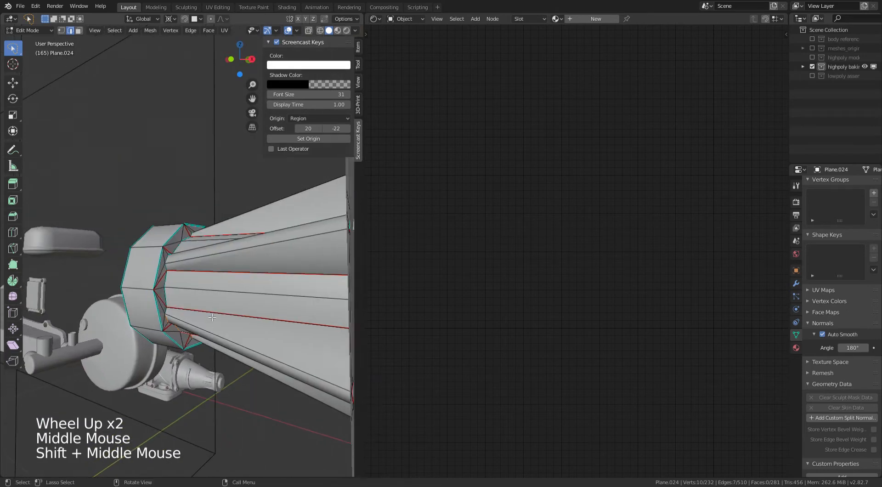
scroll(175, 312, "up", 1)
left_click(172, 311)
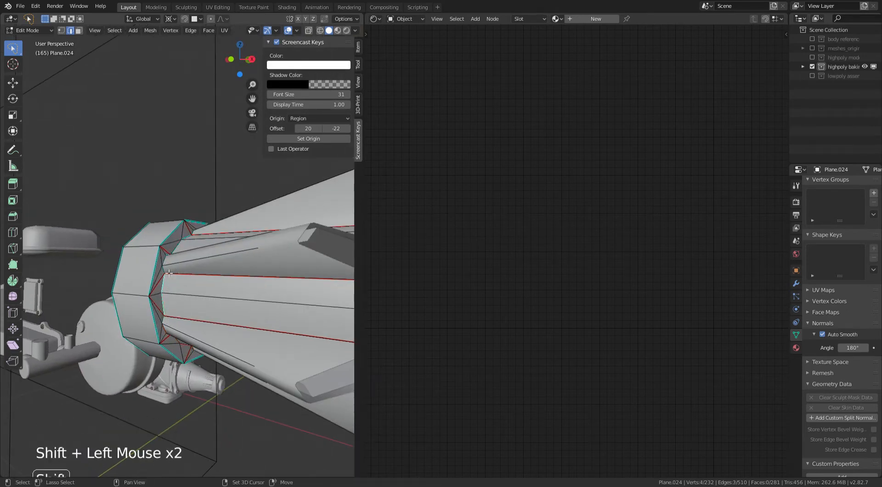
middle_click_drag(169, 264, 203, 275)
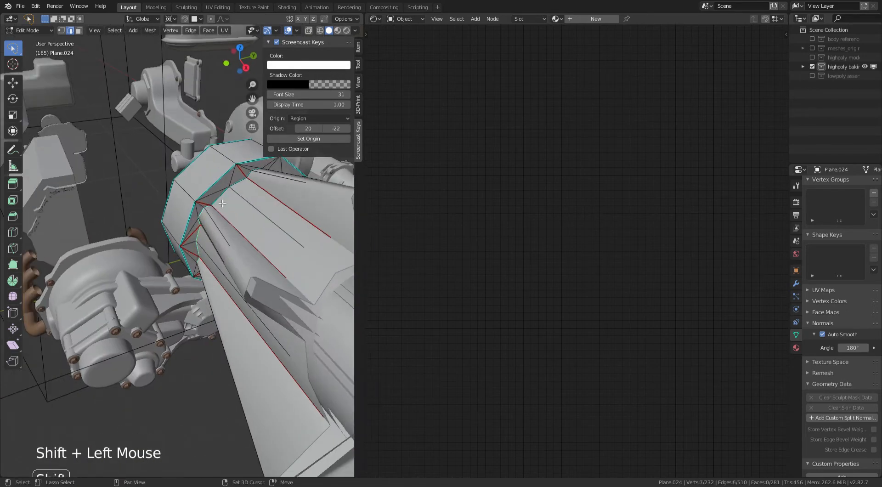
left_click(260, 172, "shift")
middle_click_drag(260, 172, 235, 177)
middle_click_drag(236, 176, 185, 193, "shift")
middle_click_drag(185, 193, 166, 201)
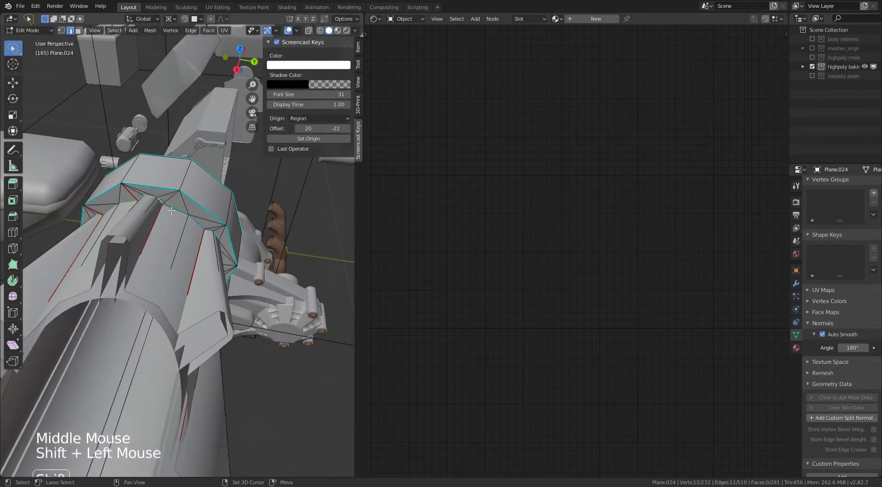
middle_click_drag(229, 258, 232, 258)
middle_click_drag(232, 257, 235, 243, "shift")
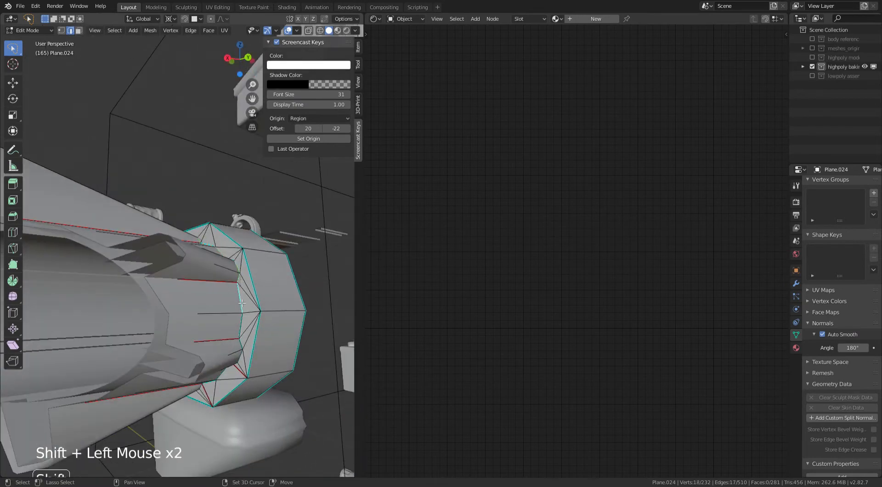
middle_click_drag(245, 355, 253, 289)
left_click(247, 342, "shift")
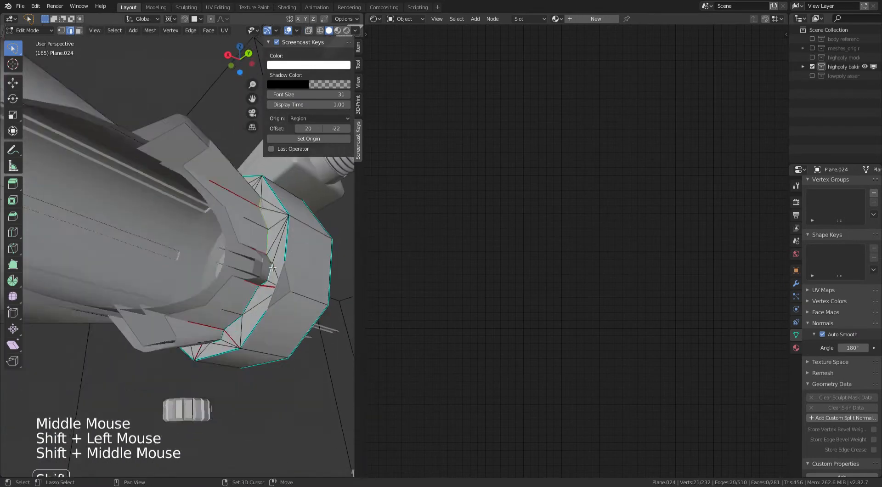
scroll(252, 291, "down", 1)
left_click(227, 311, "shift")
middle_click_drag(227, 310, 299, 312)
key("ctrl+e")
key("a")
key("a")
key("a")
Step: Select the collar's rim edges one after another around the side facing the tapered ribs and mark them as a seam
left_click(265, 333, "alt")
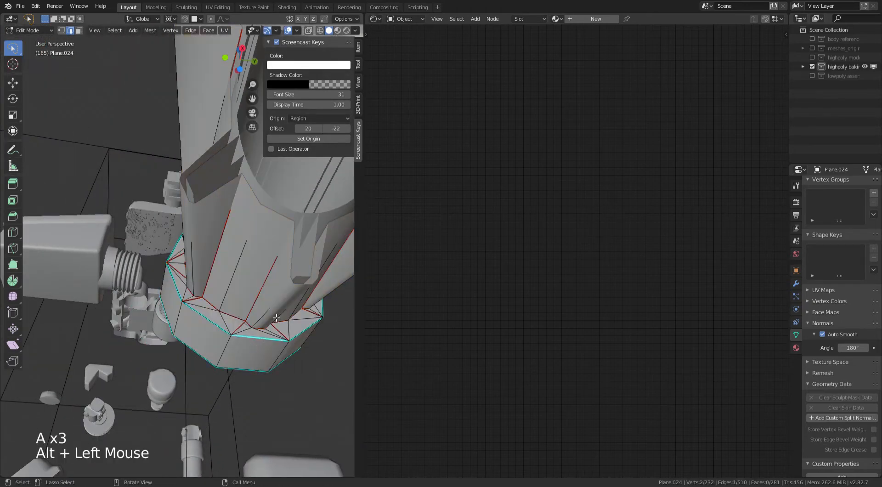
left_click(201, 323, "alt+shift")
middle_click_drag(201, 323, 156, 279)
left_click(156, 279, "alt+shift")
middle_click_drag(165, 228, 216, 375)
left_click(202, 188, "alt+shift")
left_click(224, 230, "alt+shift")
left_click(239, 317, "alt+shift")
left_click(216, 374, "alt+shift")
left_click(215, 373, "alt+shift")
key("ctrl+e")
left_click(282, 354)
Step: Clear the selection, select another sharp edge on the collar, and mark it as a seam
middle_click_drag(283, 354, 232, 259)
key("a")
key("a")
key("a")
left_click(240, 327, "alt")
key("ctrl+e")
left_click(194, 325)
Step: Circle-select the remaining short edges on the collar's end face between the rib bases, mark them as seams, and deselect everything
scroll(221, 308, "down", 2)
scroll(268, 295, "up", 2)
middle_click_drag(232, 260, 223, 244, "shift")
key("a")
key("a")
key("a")
middle_click_drag(223, 243, 230, 197)
key("c")
right_click(209, 238)
scroll(230, 197, "up", 1)
middle_click_drag(230, 197, 225, 190)
key("c")
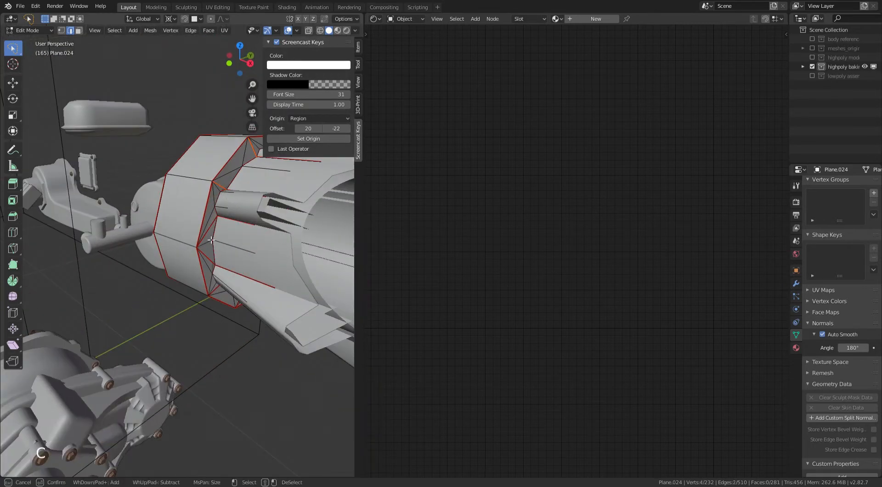
middle_click_drag(208, 234, 226, 299)
middle_click_drag(226, 299, 161, 278)
key("c")
right_click(250, 275)
middle_click_drag(200, 258, 188, 251)
key("c")
left_click(186, 246)
right_click(187, 246)
middle_click_drag(241, 155, 249, 201)
scroll(217, 180, "down", 2)
key("ctrl+e")
left_click(210, 175)
scroll(211, 177, "down", 3)
key("a")
key("a")
key("a")
Step: Select the sharp outer rim edges around the housing's wide end, enclosing the domes and rectangular block, and mark them as a seam
scroll(153, 226, "up", 2)
scroll(181, 173, "down", 2)
key("a")
key("a")
key("a")
left_click(249, 201, "alt+shift")
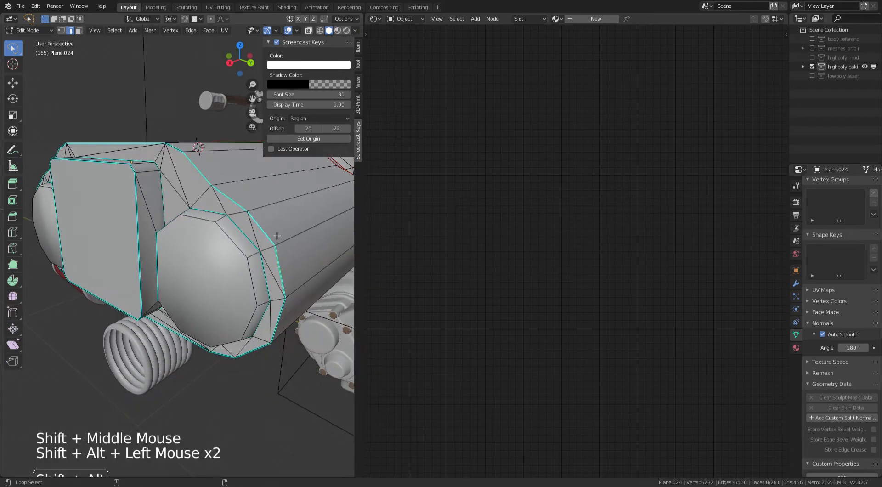
left_click(280, 331, "alt+shift")
middle_click_drag(281, 331, 320, 260)
left_click(305, 256, "alt+shift")
left_click(278, 275, "alt+shift")
left_click(150, 291, "alt+shift")
middle_click_drag(151, 292, 184, 281)
middle_click_drag(138, 276, 198, 262, "shift")
middle_click_drag(147, 271, 209, 298, "shift")
left_click(222, 302, "alt+shift")
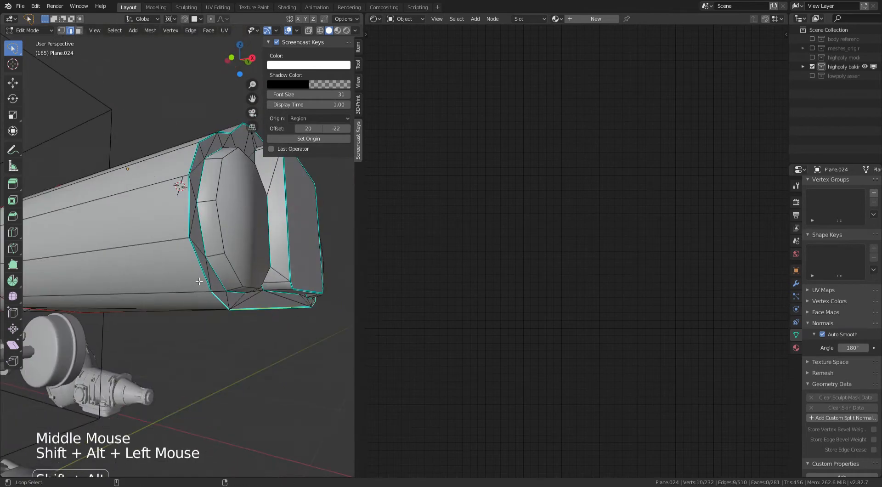
left_click(200, 266, "alt+shift")
left_click(187, 223, "alt+shift")
middle_click_drag(196, 164, 181, 244)
left_click(181, 244, "alt+shift")
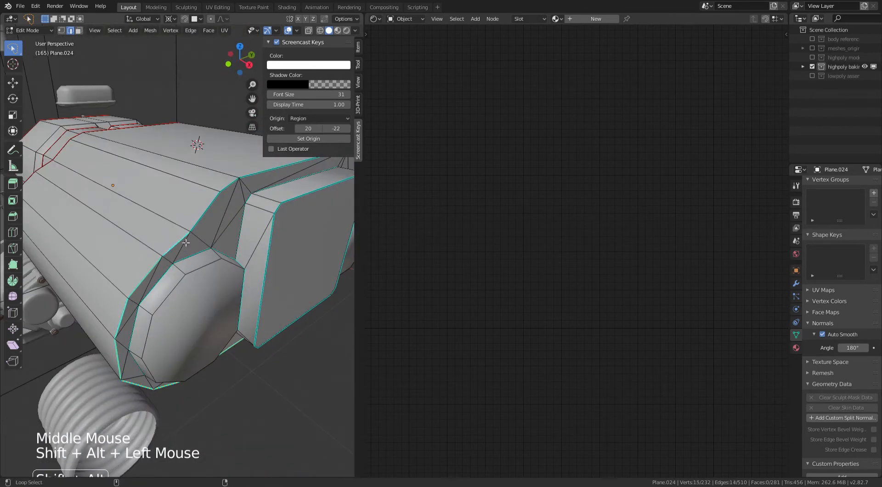
middle_click_drag(252, 175, 174, 197)
left_click(174, 197, "alt+shift")
key("ctrl+e")
left_click(161, 184)
key("ctrl+e")
Step: Select the sharp edges outlining the rectangular block's front face and its base beside the rounded domes, and mark them as seams
middle_click_drag(175, 193, 218, 228, "shift")
key("a")
key("a")
key("a")
left_click(229, 200, "alt")
left_click(236, 186, "alt+shift")
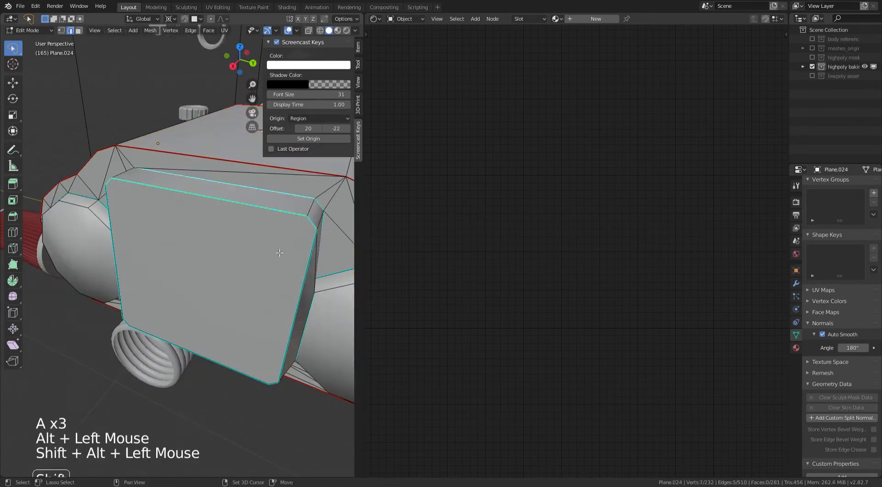
middle_click_drag(280, 252, 186, 251, "shift")
middle_click_drag(186, 251, 171, 226)
left_click(160, 227, "alt+shift")
left_click(152, 217, "shift")
left_click(162, 136, "shift")
middle_click_drag(161, 137, 166, 288)
left_click(284, 358, "shift")
middle_click_drag(284, 357, 258, 206)
left_click(255, 200, "shift")
left_click(258, 173, "shift")
left_click(262, 171, "shift")
middle_click_drag(263, 172, 222, 199, "shift")
left_click(267, 181, "shift")
left_click(184, 198, "shift")
left_click(147, 213, "alt+shift")
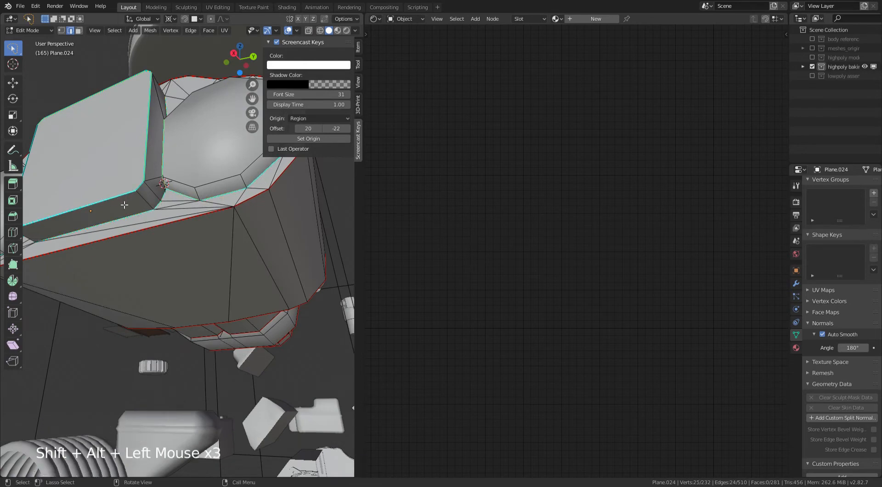
middle_click_drag(124, 205, 169, 179)
key("ctrl+e")
left_click(205, 205)
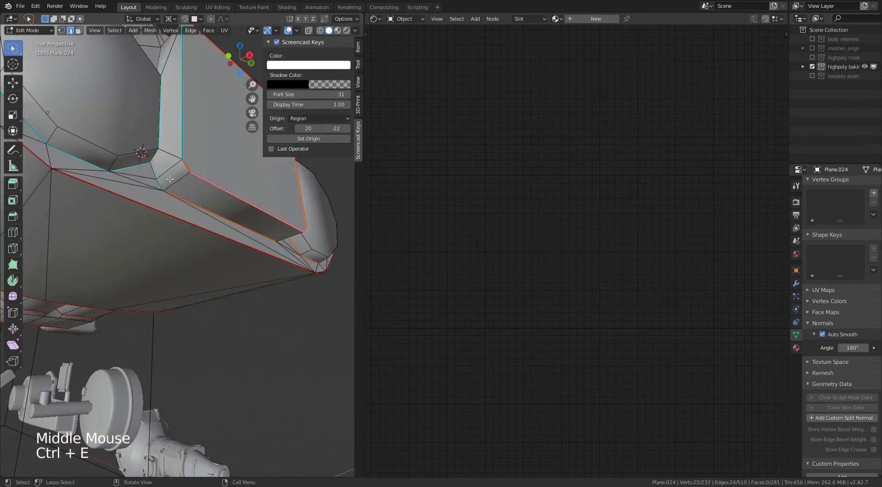
Step: Select the remaining sharp edges at the rectangular block's lower corner beside the dome, mark them as seams, and clear the selection
left_click(158, 154, "alt+shift")
left_click(183, 151, "alt+shift")
key("ctrl+e")
key("ctrl+z")
left_click(189, 145, "shift")
key("ctrl+e")
left_click(239, 172)
key("a")
key("a")
key("a")
Step: Select the edges around the base of the rounded dome beside the block, mark them as a seam, and deselect everything
left_click(84, 164, "alt+shift")
middle_click_drag(85, 164, 127, 205, "shift")
left_click(125, 209, "alt+shift")
left_click(95, 159, "alt+shift")
middle_click_drag(94, 159, 119, 227)
left_click(118, 216, "alt+shift")
left_click(118, 216, "alt+shift")
left_click(49, 293, "alt+shift")
left_click(79, 302, "alt+shift")
middle_click_drag(197, 328, 285, 294, "shift")
key("ctrl+e")
left_click(244, 284)
scroll(244, 284, "down", 2)
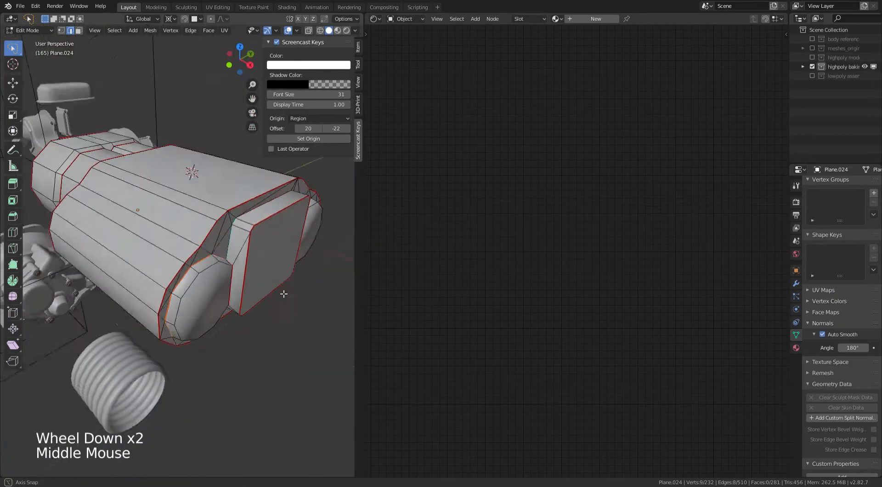
scroll(285, 294, "up", 1)
key("a")
key("a")
key("a")
Step: Select an edge loop at the rectangular block on the wide end and mark it as a seam
left_click(271, 233, "alt")
key("ctrl+e")
left_click(270, 233)
key("ctrl+e")
Step: Check the housing's shading in Object Mode, and mark one more single edge at the wide end as a seam
middle_click_drag(295, 249, 202, 232)
key("Tab")
middle_click_drag(205, 193, 110, 276)
scroll(322, 275, "down", 3)
scroll(198, 207, "up", 1)
scroll(106, 273, "up", 3)
left_click(116, 253)
key("ctrl+e")
left_click(216, 263)
Step: Examine the housing's wide end, side and underside for edges that still need a seam
scroll(217, 263, "down", 2)
middle_click_drag(217, 263, 262, 275)
scroll(293, 262, "down", 3)
scroll(281, 267, "up", 2)
scroll(247, 286, "down", 1)
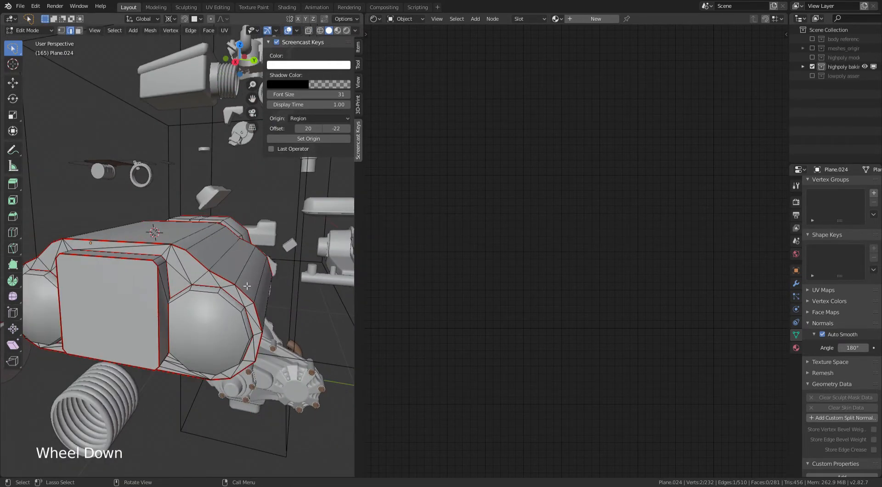
scroll(247, 286, "down", 2)
middle_click_drag(248, 286, 281, 287)
scroll(199, 269, "up", 1)
scroll(207, 269, "down", 2)
middle_click_drag(207, 269, 259, 242)
scroll(239, 255, "up", 2)
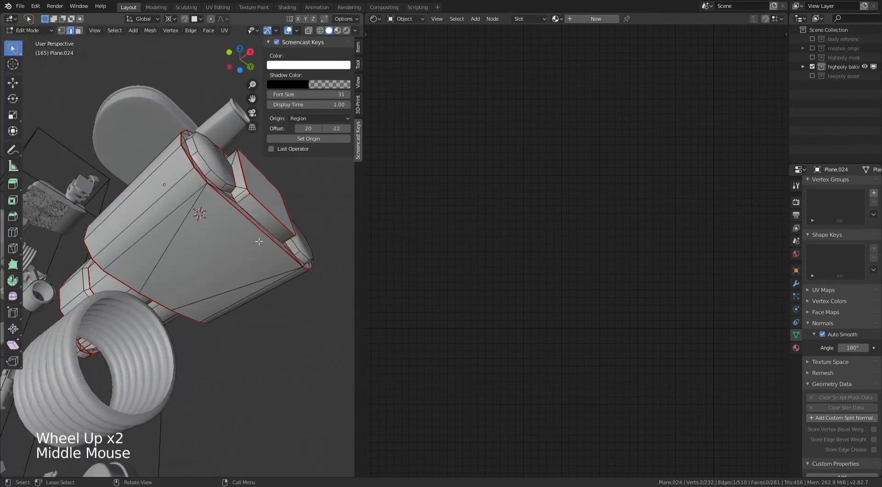
Step: Select the long lengthwise edge bordering the housing's flat underside, mark it as a seam, and clear the selection
middle_click_drag(185, 173, 197, 211)
left_click(177, 208)
key("ctrl+e")
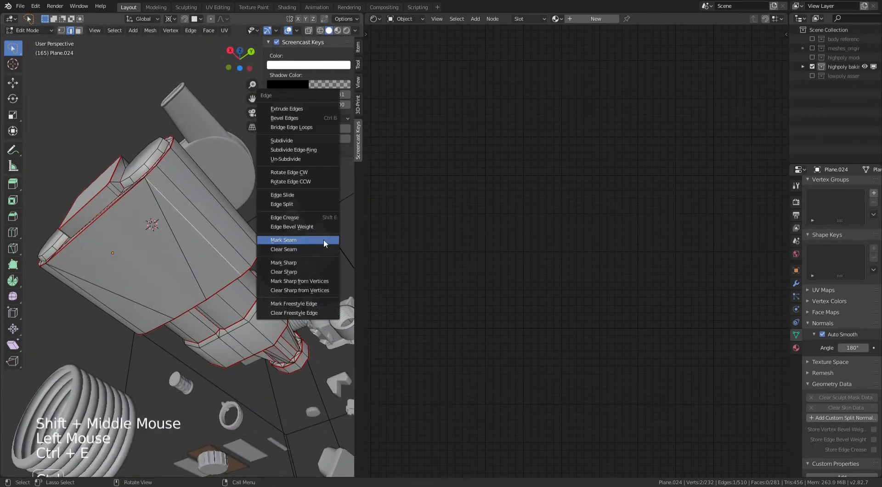
scroll(195, 267, "down", 2)
mouse_move(195, 267)
middle_mouse_down()
mouse_move(202, 264)
mouse_move(185, 264)
middle_mouse_up()
key("a")
key("a")
key("a")
Step: Inspect the housing's collar and underside, comparing the smooth shading in Object Mode with the marked seams in Edit Mode
scroll(202, 264, "up", 2)
scroll(195, 268, "up", 1)
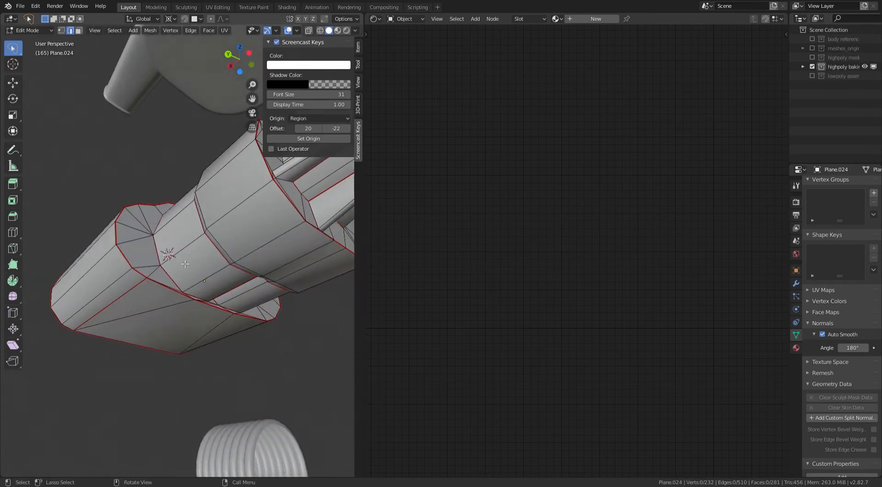
key("ctrl+e")
scroll(282, 268, "down", 4)
middle_click_drag(282, 268, 230, 262)
key("Tab")
scroll(225, 288, "up", 2)
scroll(233, 270, "down", 1)
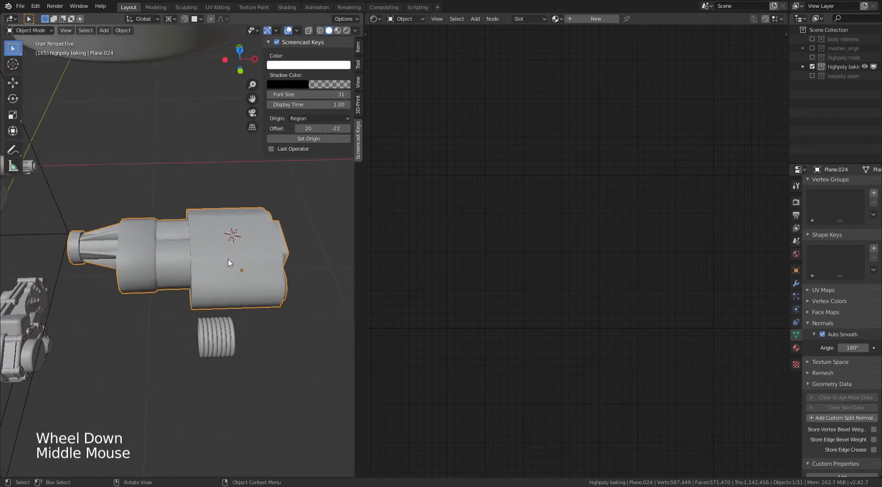
key("Tab")
scroll(221, 264, "up", 1)
key("a")
key("a")
key("a")
scroll(269, 263, "down", 1)
scroll(264, 270, "up", 1)
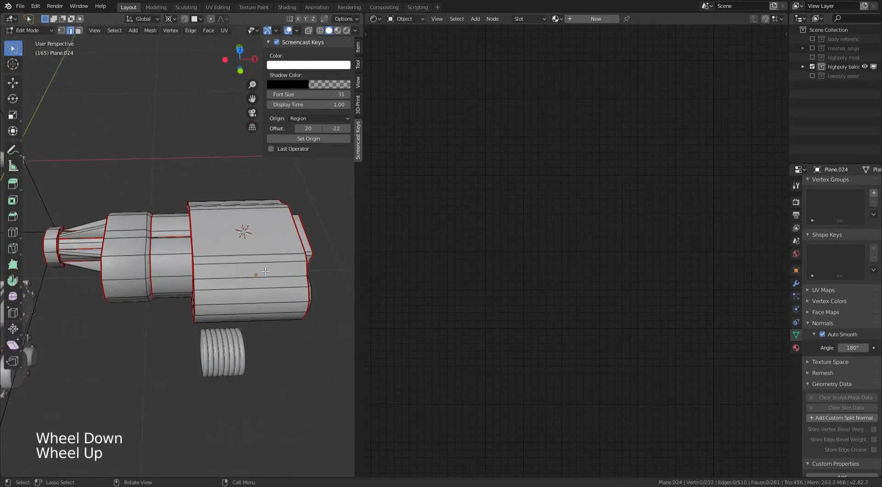
Step: Clear the selection, select a lengthwise edge on the collar, and mark it as a seam
key("a")
key("a")
key("a")
scroll(282, 228, "down", 2)
middle_click_drag(281, 227, 255, 242)
scroll(269, 239, "up", 2)
scroll(253, 252, "up", 2)
left_click(252, 254)
key("ctrl+e")
left_click(291, 253)
Step: Add the adjoining short bevel edge on the collar to the selection, mark it as a seam, and deselect everything
scroll(291, 253, "up", 2)
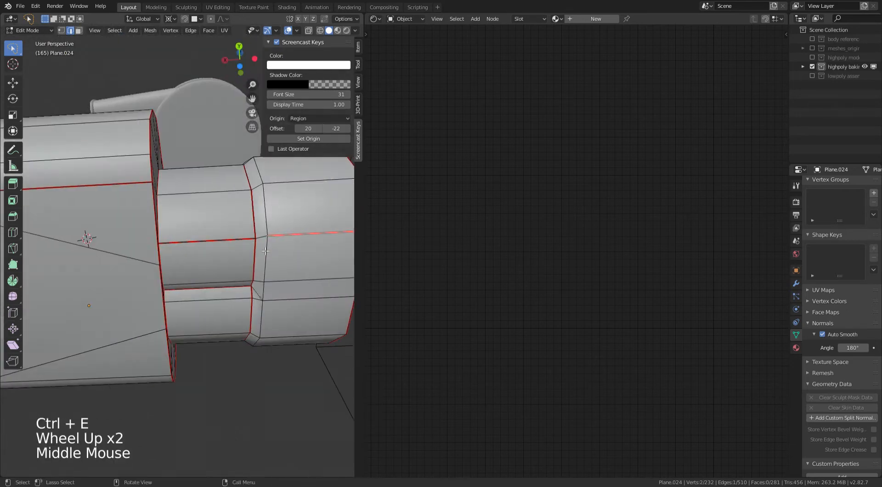
left_click(263, 242, "shift")
key("ctrl+e")
left_click(339, 258)
middle_click_drag(330, 258, 219, 277, "shift")
key("a")
key("a")
key("a")
Step: Select one further edge past the collar's lengthwise seam, mark it as a seam, and clear the selection
scroll(174, 241, "up", 2)
scroll(190, 258, "up", 1)
left_click(210, 263)
key("ctrl+e")
left_click(277, 264)
scroll(257, 255, "down", 2)
scroll(198, 232, "up", 2)
scroll(145, 230, "up", 1)
scroll(147, 236, "down", 1)
key("a")
key("a")
key("a")
Step: Mark the edge loop around the dome's outline as a seam, select the short edges bordering it, and clear the selection
left_click(199, 307, "alt")
key("ctrl+e")
left_click(219, 277)
middle_click_drag(182, 307, 171, 246)
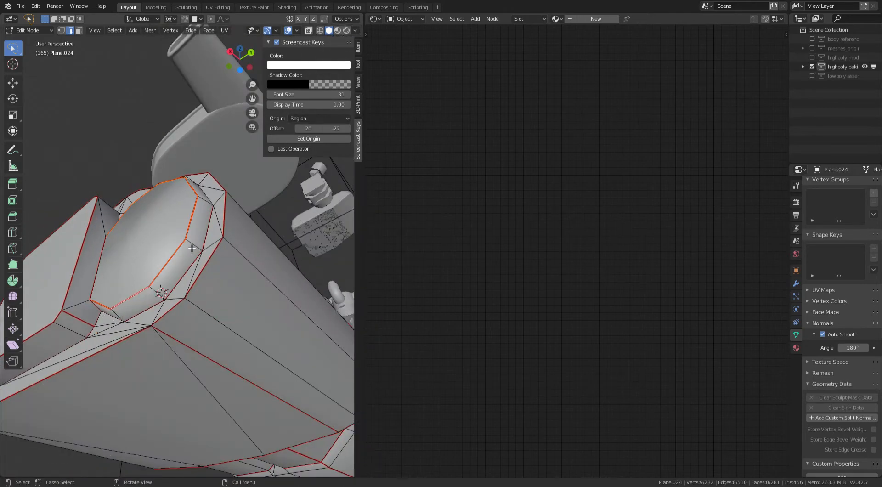
middle_click_drag(203, 198, 192, 218)
scroll(176, 234, "down", 1)
middle_click_drag(184, 255, 190, 230)
scroll(152, 284, "up", 1)
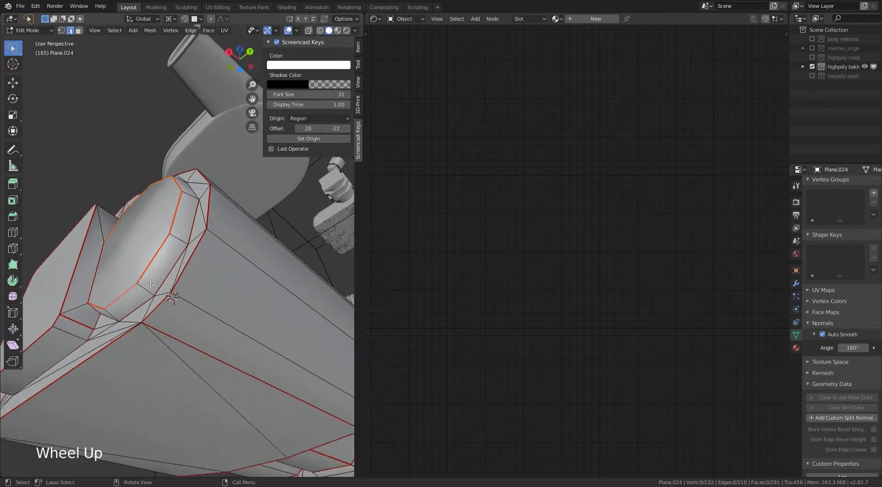
middle_click_drag(191, 202, 164, 229)
left_click(186, 237, "shift")
left_click(169, 244, "shift")
left_click(189, 274, "shift")
scroll(165, 307, "down", 1)
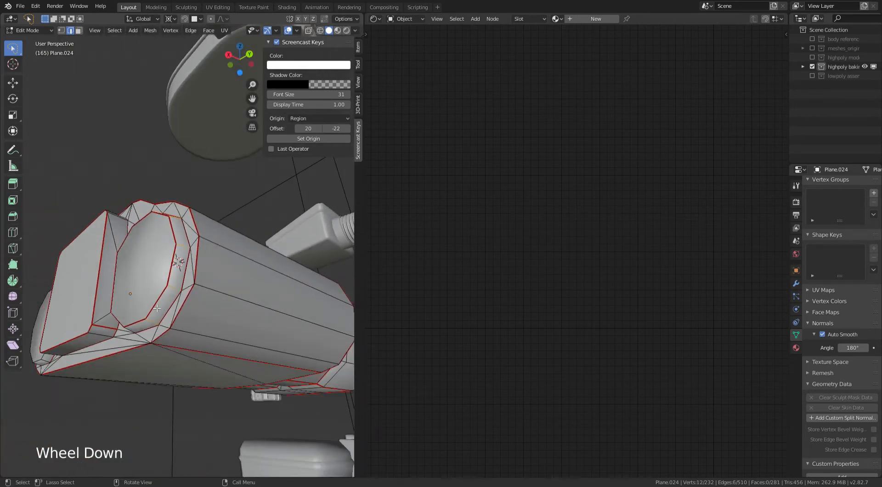
key("a")
key("a")
key("a")
Step: Select the edge loop around the outline of the dome on the block's other side and mark it as a seam
scroll(153, 305, "up", 1)
middle_click_drag(183, 262, 153, 261)
middle_click_drag(97, 255, 183, 289)
scroll(161, 260, "down", 2)
scroll(170, 278, "up", 1)
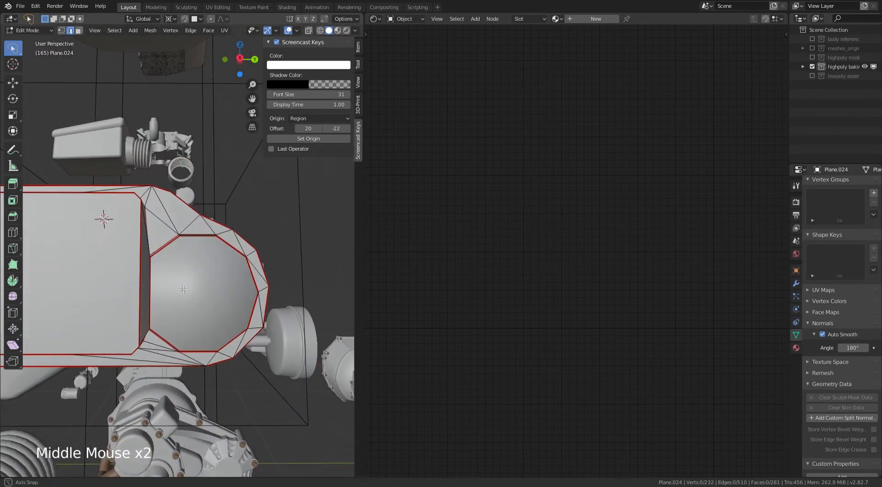
middle_click_drag(124, 292, 106, 289, "shift")
middle_click_drag(106, 289, 207, 295, "shift")
key("a")
key("a")
key("a")
left_click(291, 298, "alt")
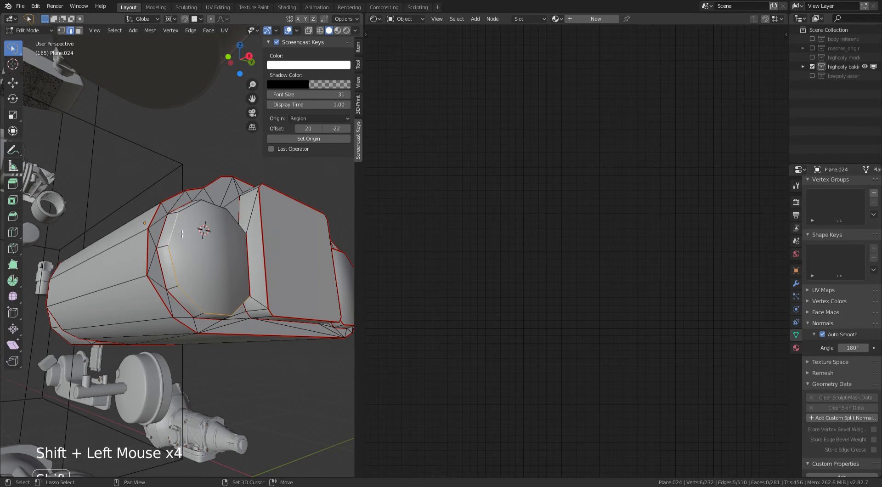
middle_click_drag(209, 216, 176, 262)
key("ctrl+e")
left_click(249, 275)
middle_click_drag(249, 274, 239, 288)
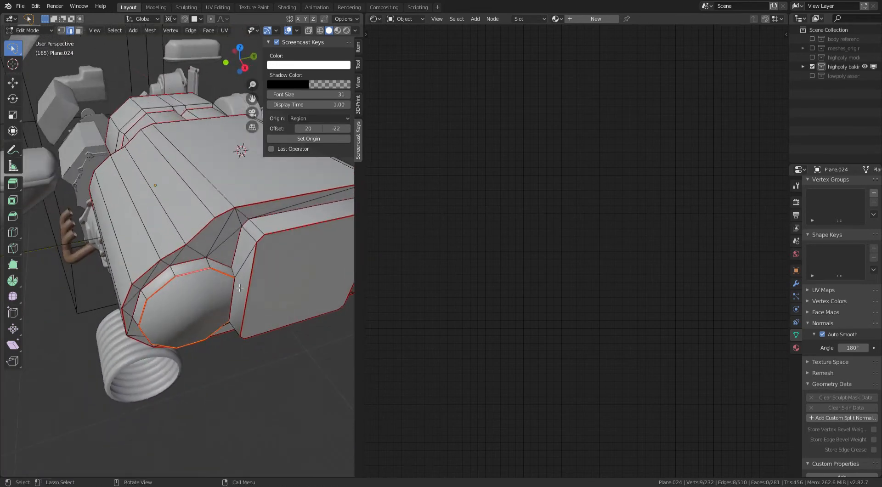
Step: Select the two short edges between the dome and the rectangular block's base and apply an edge mark to them
middle_click_drag(235, 329, 241, 247)
left_click(246, 281, "shift")
key("ctrl+e")
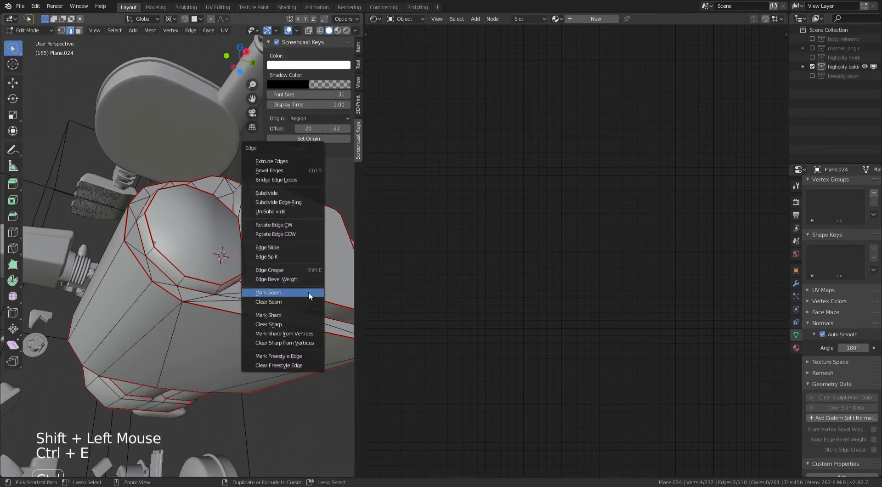
key("ctrl+e")
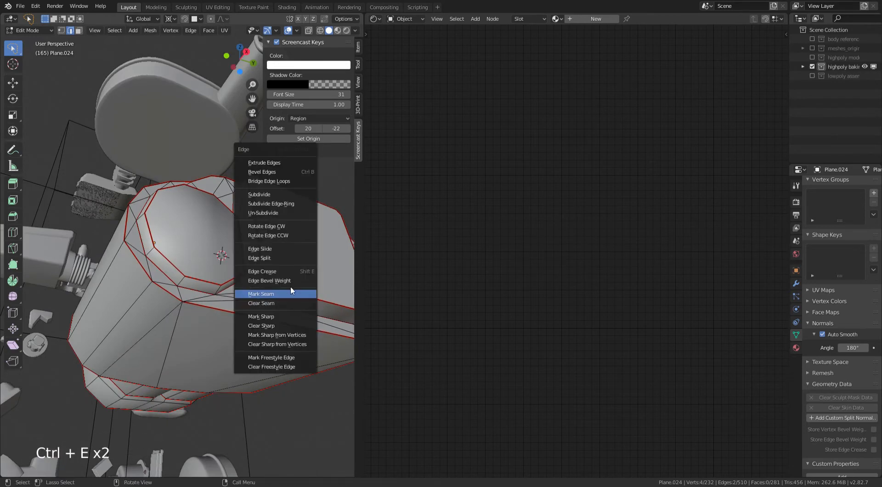
left_click(282, 317)
Step: Mark the two short edges on the block's opposite side as seams, and check the shading in Object Mode
scroll(282, 316, "down", 2)
middle_click_drag(282, 317, 246, 328)
scroll(255, 286, "up", 2)
key("ctrl+e")
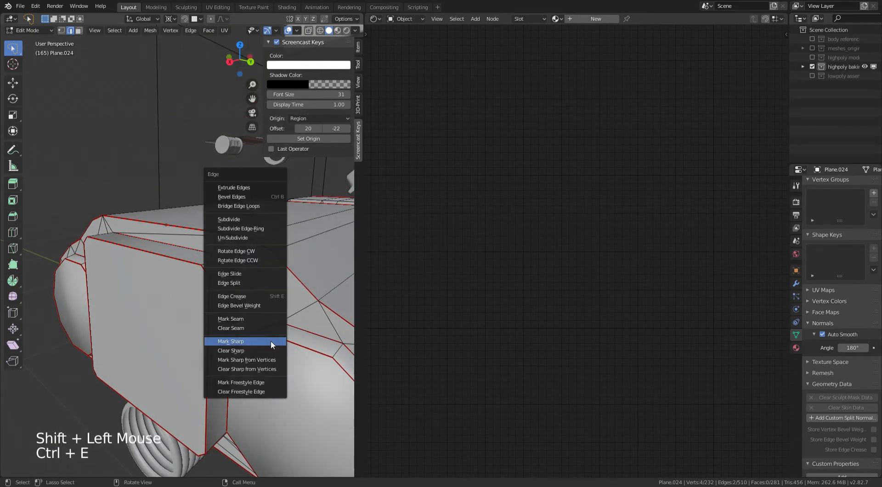
key("ctrl+e")
left_click(255, 315)
key("Tab")
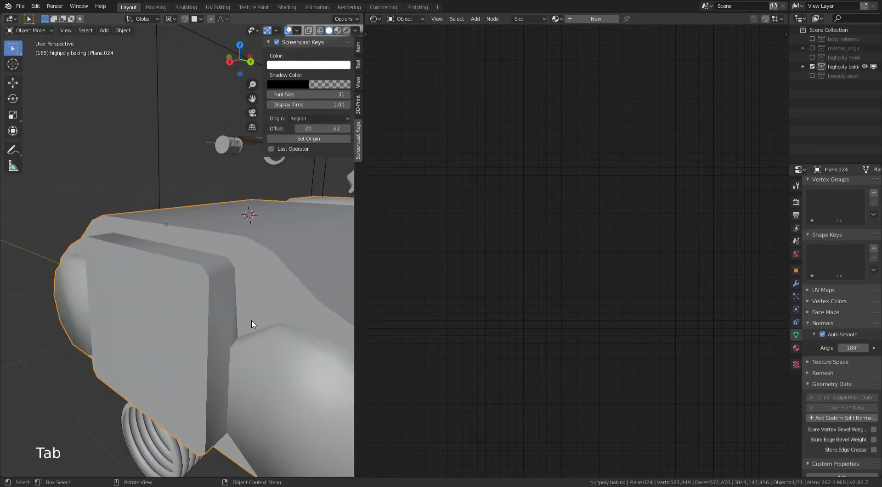
Step: Return to Edit Mode, select one more edge on the housing, and mark it as a seam
key("Tab")
scroll(210, 329, "down", 1)
middle_click_drag(188, 324, 313, 275)
scroll(299, 319, "down", 3)
scroll(275, 300, "up", 3)
scroll(175, 237, "down", 2)
left_click(333, 244)
key("ctrl+e")
left_click(333, 243)
middle_click_drag(313, 276, 252, 243)
scroll(232, 294, "up", 1)
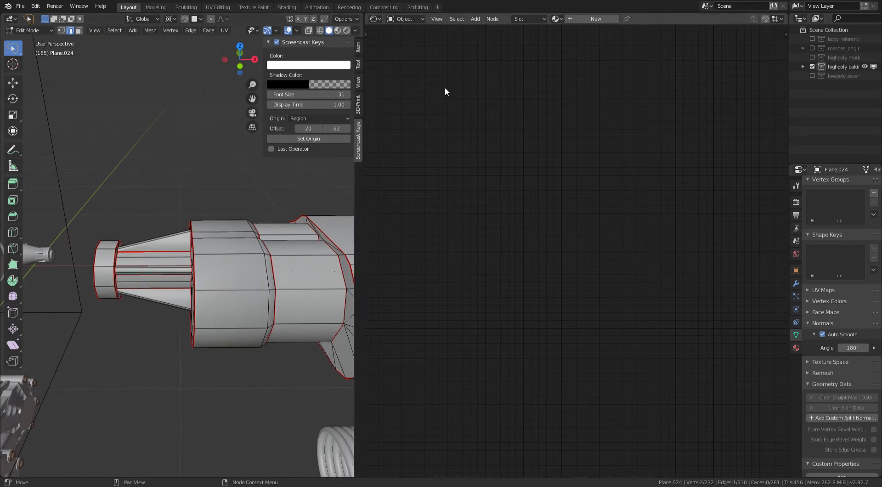
Step: Switch the empty node area to the UV Editor and create a blank 1024 × 1024 px black image named egbay3_bake
left_click(376, 19)
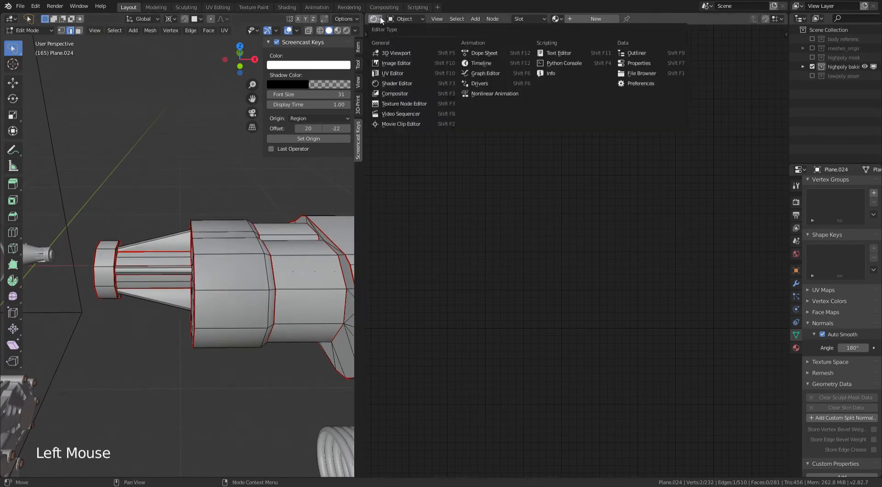
left_click(401, 73)
scroll(591, 130, "up", 2)
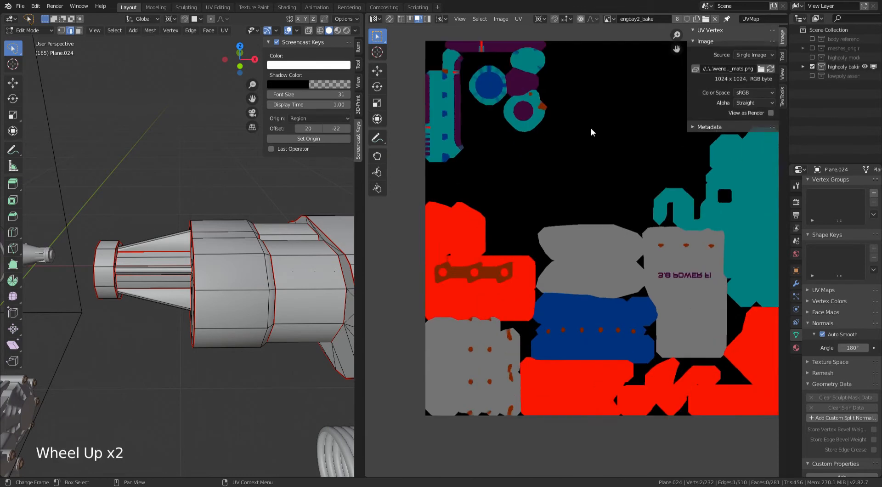
middle_click_drag(591, 130, 566, 128)
left_click(501, 18)
left_click(510, 29)
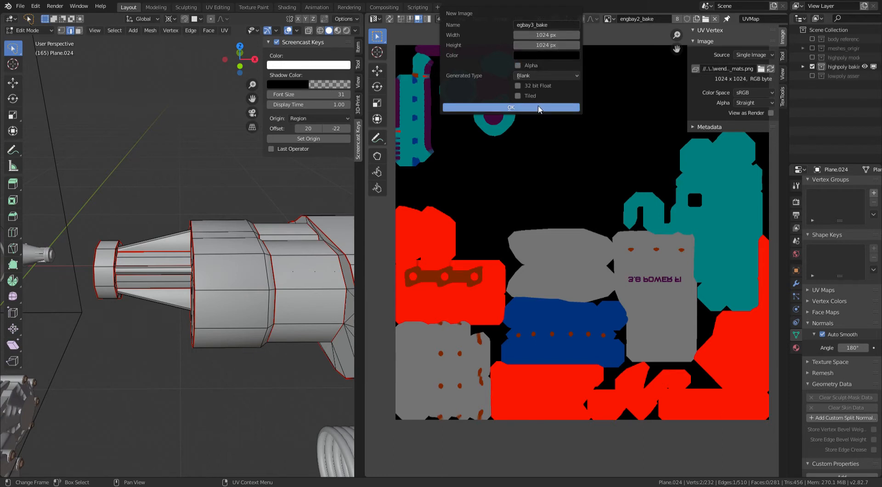
left_click(511, 107)
scroll(573, 184, "down", 4)
scroll(608, 184, "up", 1)
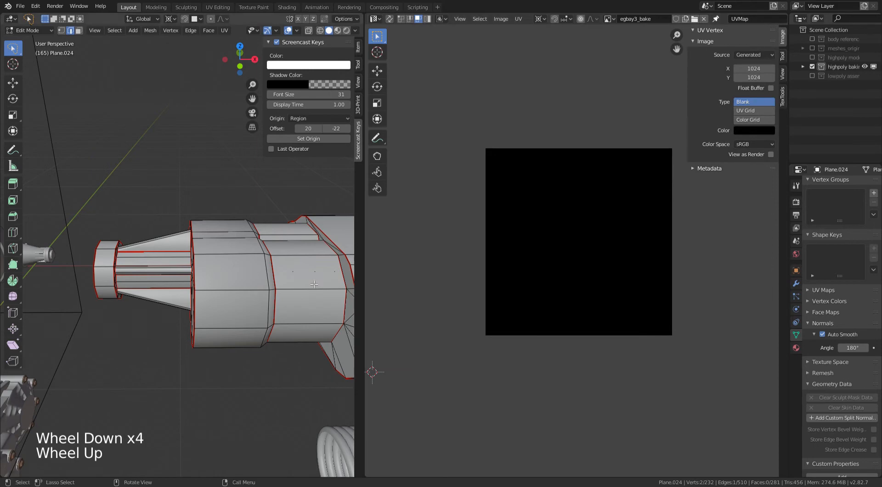
middle_click_drag(317, 276, 265, 278)
key("Tab")
key("a")
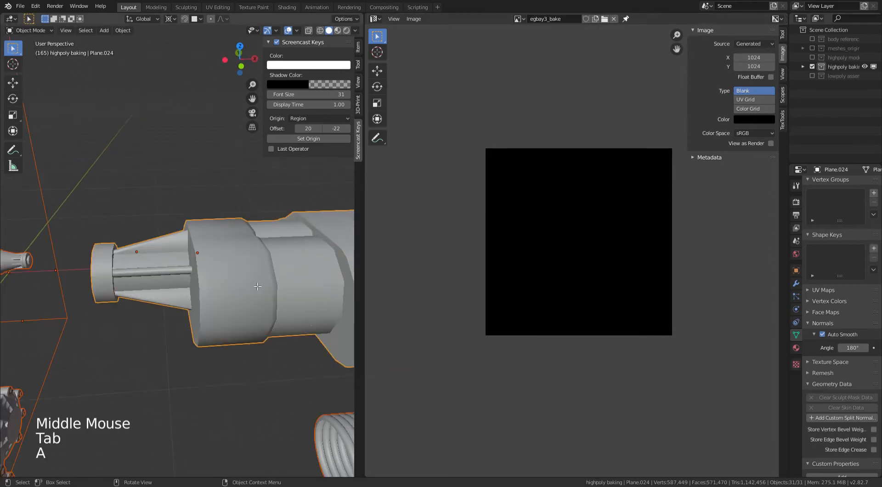
key("Tab")
left_click(257, 286)
left_click(257, 287)
left_click(257, 286)
left_click(32, 30)
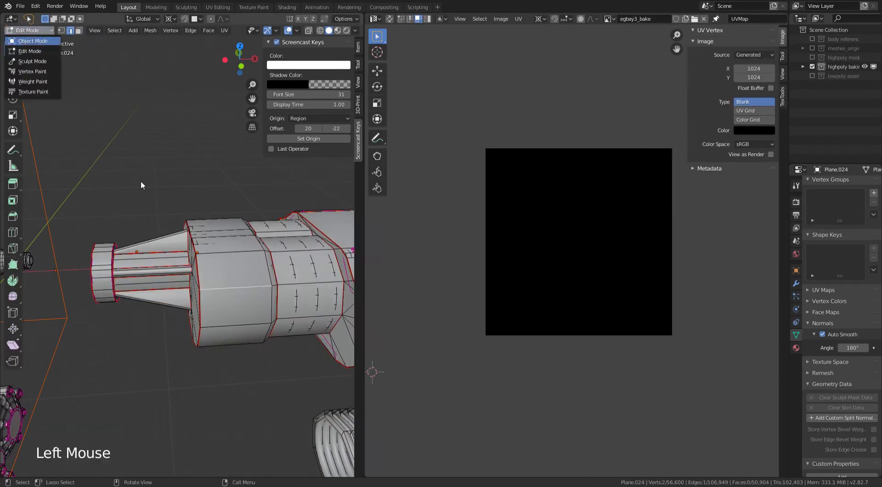
left_click(32, 41)
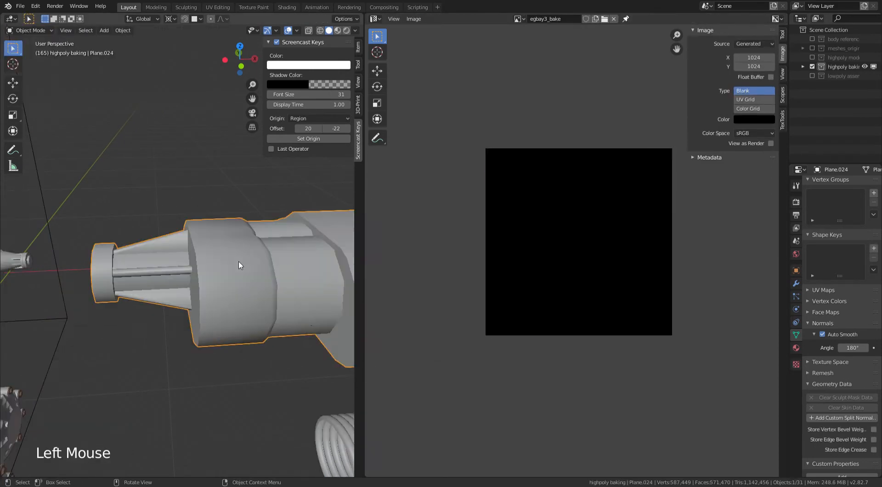
Step: Give the housing Plane.024 a new material named engbay3
left_click(797, 348)
left_click(835, 242)
left_click(831, 242)
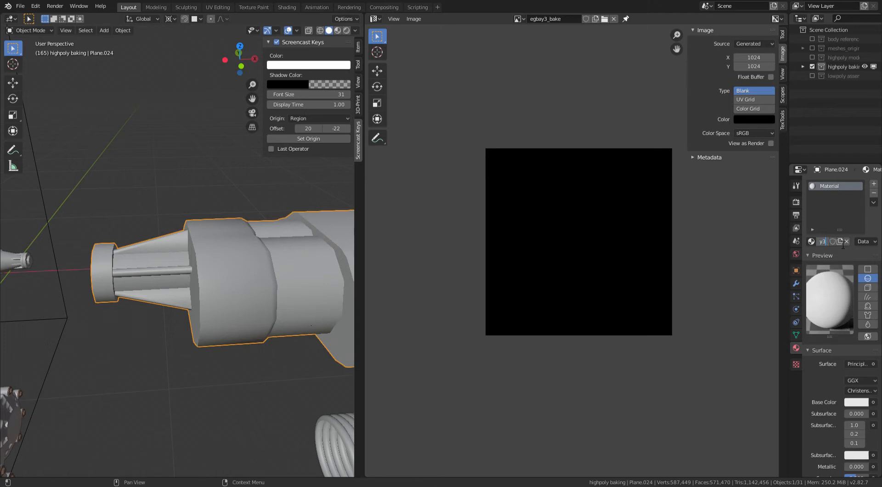
Step: Unwrap the whole housing mesh in Edit Mode with the Angle Based method and an island margin of 0.024
scroll(285, 307, "up", 1)
key("Tab")
key("a")
key("u")
left_click(276, 234)
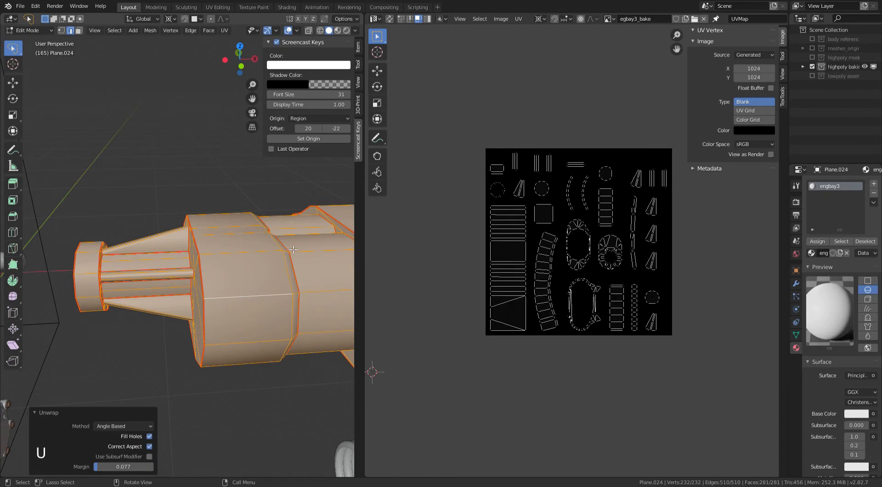
scroll(595, 243, "up", 3)
middle_click_drag(418, 360, 408, 350)
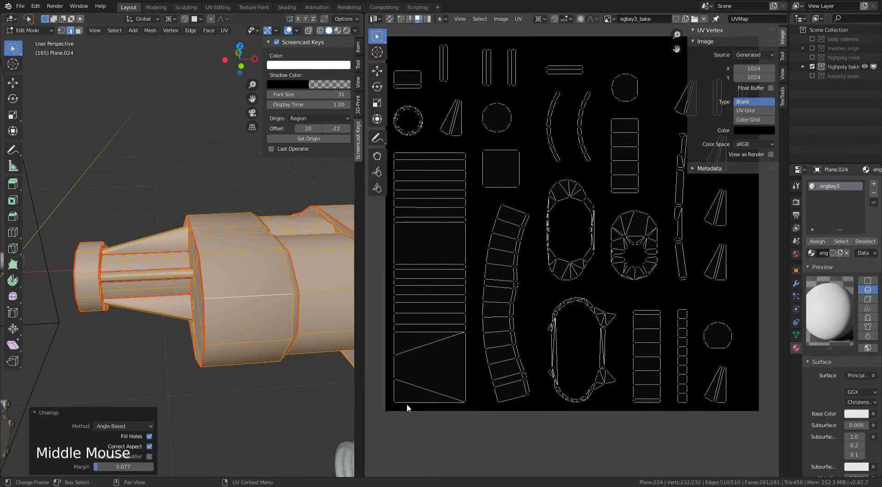
left_click_drag(138, 467, 108, 467)
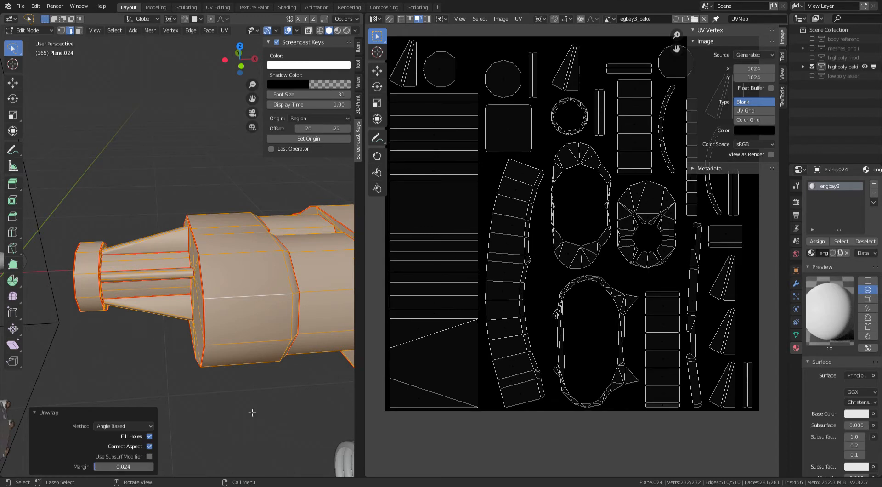
Step: Examine the unwrapped UV islands for distortion and spacing, and compare them with the housing mesh
scroll(589, 323, "down", 1)
middle_click_drag(589, 323, 554, 331)
scroll(628, 306, "up", 1)
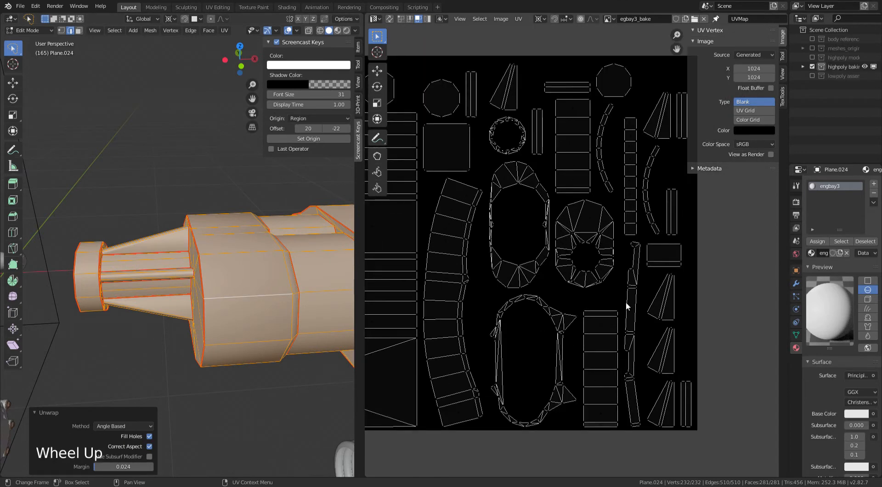
scroll(627, 306, "up", 1)
middle_click_drag(628, 306, 592, 357)
scroll(572, 278, "up", 1)
scroll(586, 261, "down", 2)
scroll(586, 259, "down", 1)
middle_click_drag(585, 258, 595, 251)
scroll(597, 247, "up", 4)
scroll(583, 245, "down", 1)
scroll(581, 247, "down", 2)
mouse_move(515, 278)
middle_mouse_down()
mouse_move(581, 249)
mouse_move(559, 234)
mouse_move(530, 270)
middle_mouse_up()
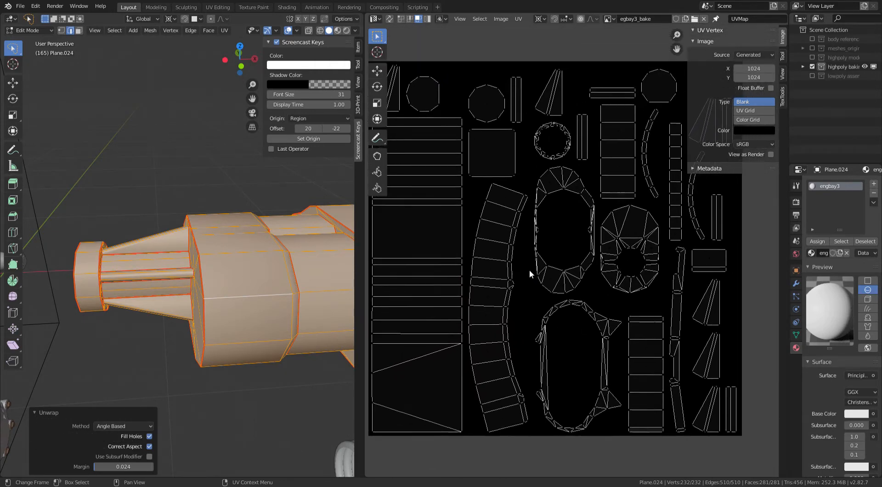
scroll(531, 274, "down", 2)
scroll(634, 295, "up", 1)
middle_click_drag(634, 294, 600, 248)
scroll(616, 292, "up", 1)
scroll(613, 278, "down", 2)
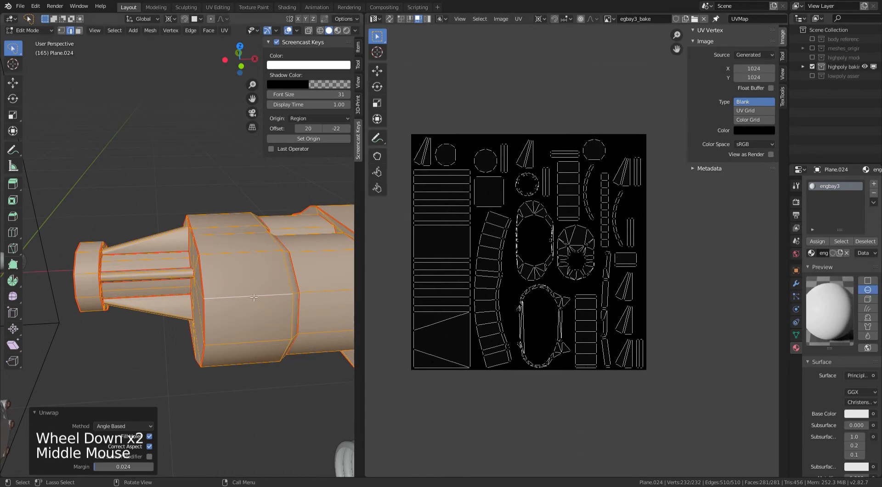
scroll(251, 300, "down", 2)
scroll(288, 297, "up", 2)
middle_click_drag(287, 287, 273, 275)
scroll(272, 276, "down", 1, "shift")
middle_click_drag(272, 276, 259, 263, "shift")
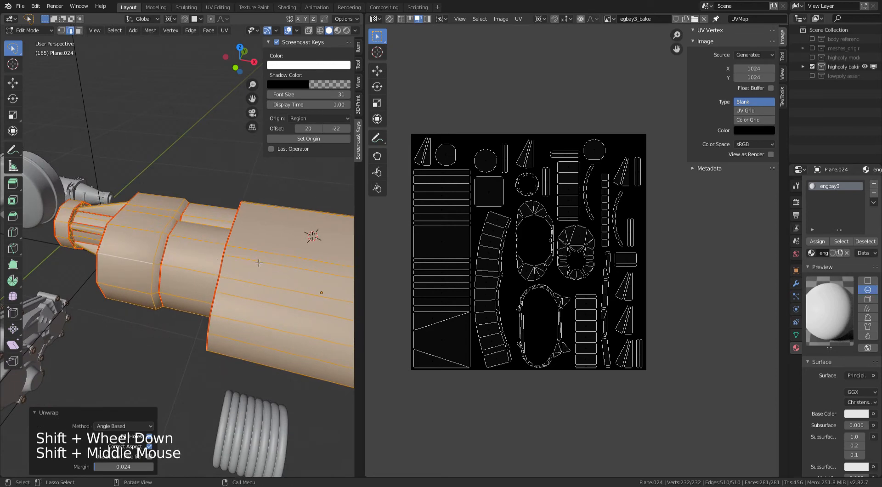
Step: Switch the UV area to the Shader Editor and add an Image Texture node beside the Principled BSDF of the engbay3 material
left_click(376, 19)
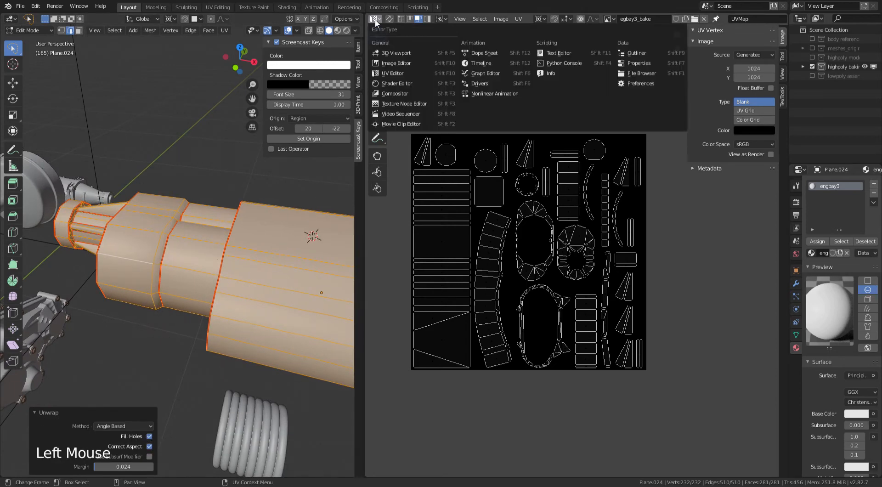
left_click(400, 84)
scroll(594, 282, "down", 3)
middle_click_drag(594, 282, 504, 217)
scroll(528, 206, "up", 2)
scroll(528, 207, "up", 3)
right_click(462, 184, "shift")
key("shift+a")
mouse_move(451, 220)
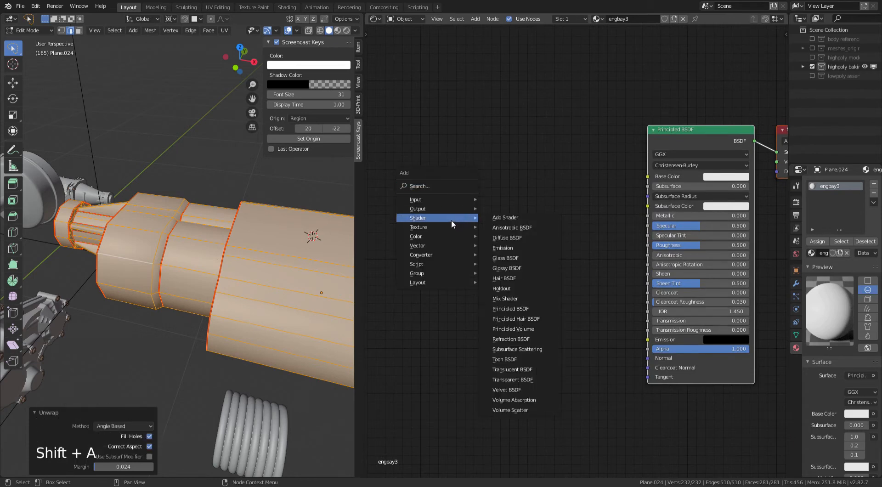
left_click(511, 278)
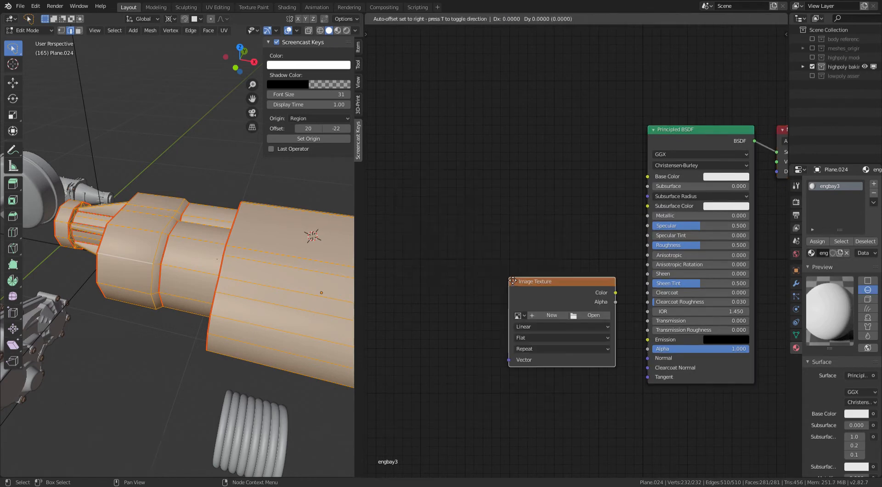
left_click(475, 165)
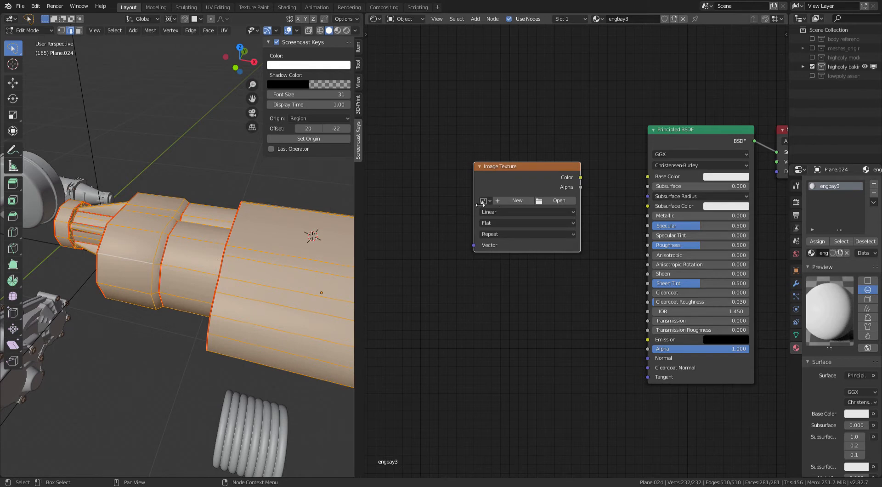
left_click_drag(504, 172, 489, 162)
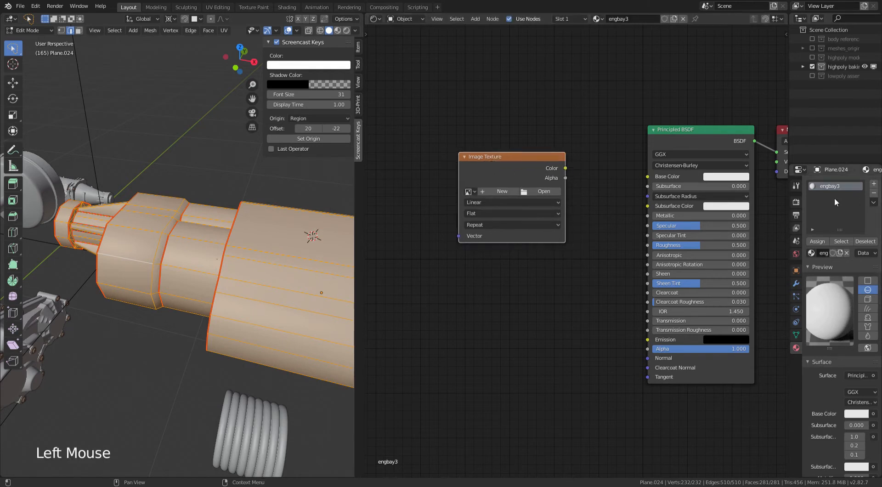
Step: Assign the egbay3_bake image to the Image Texture node, leaving the node unconnected
left_click(471, 191)
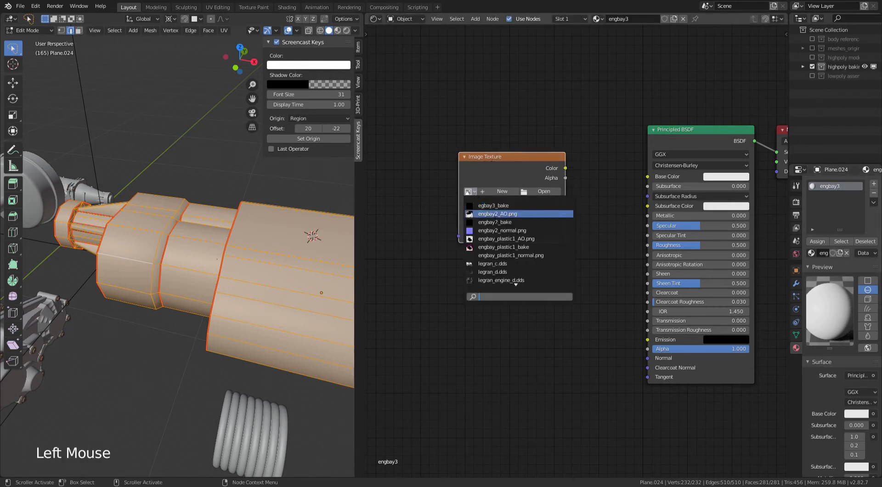
left_click(514, 207)
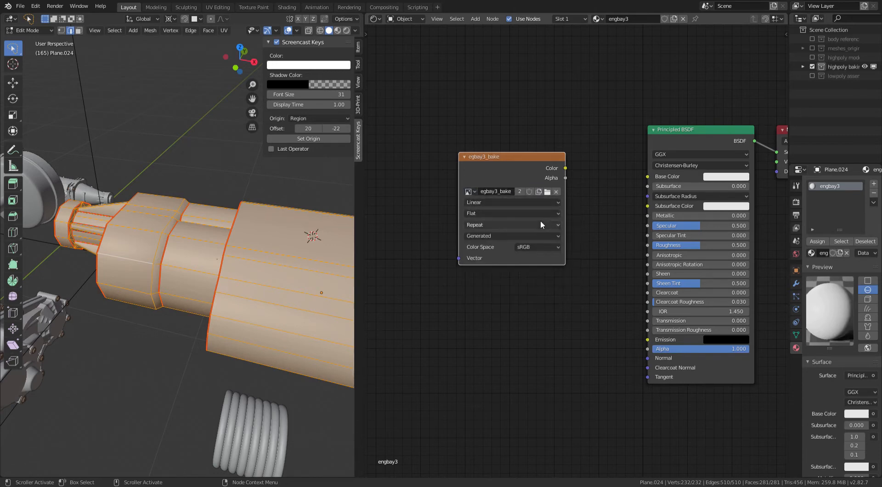
left_click_drag(516, 165, 523, 170)
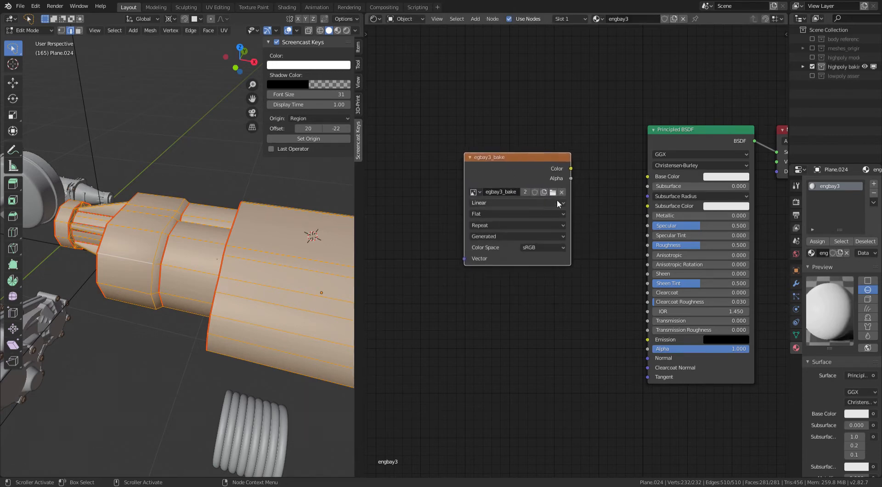
scroll(611, 217, "up", 1)
scroll(593, 203, "up", 1)
scroll(603, 204, "down", 2)
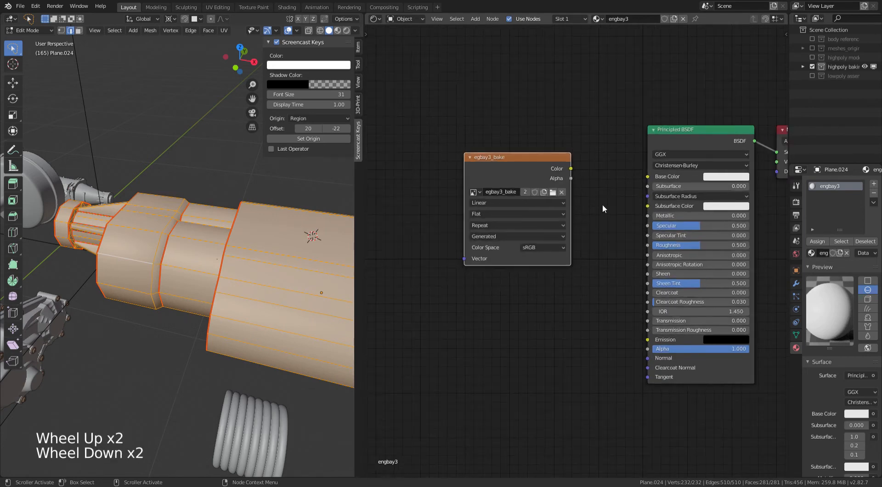
scroll(317, 260, "down", 2)
middle_click_drag(317, 260, 327, 263)
scroll(257, 270, "up", 2)
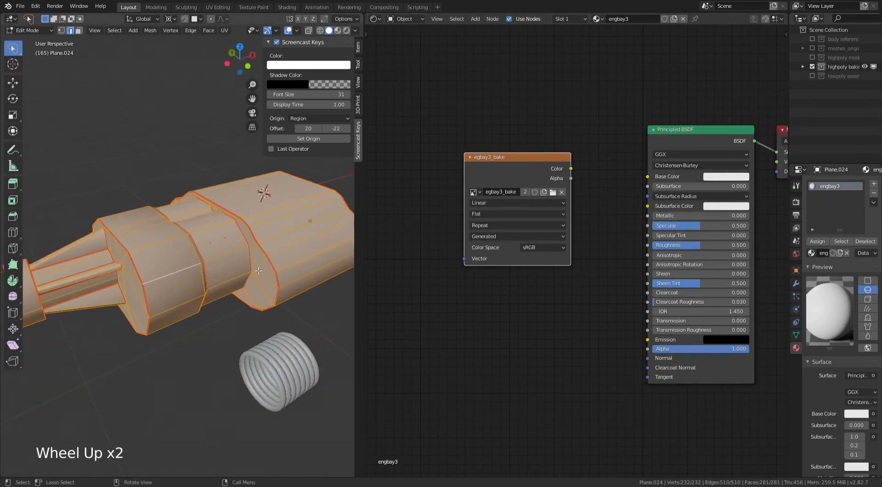
scroll(259, 271, "up", 1)
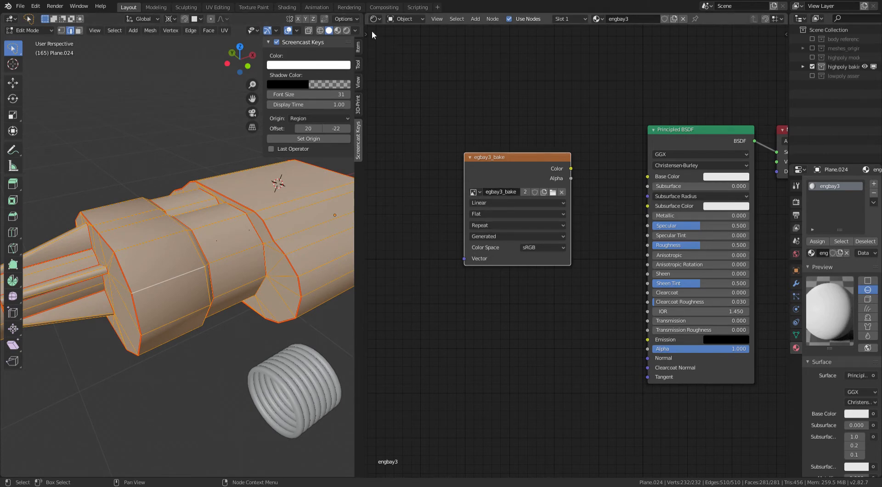
Step: Return the node area to the UV Editor and bring the lower end of the curved UV strip into close view
left_click(374, 19)
left_click(393, 73)
scroll(535, 276, "up", 3)
middle_click_drag(540, 274, 548, 245)
scroll(534, 270, "up", 1)
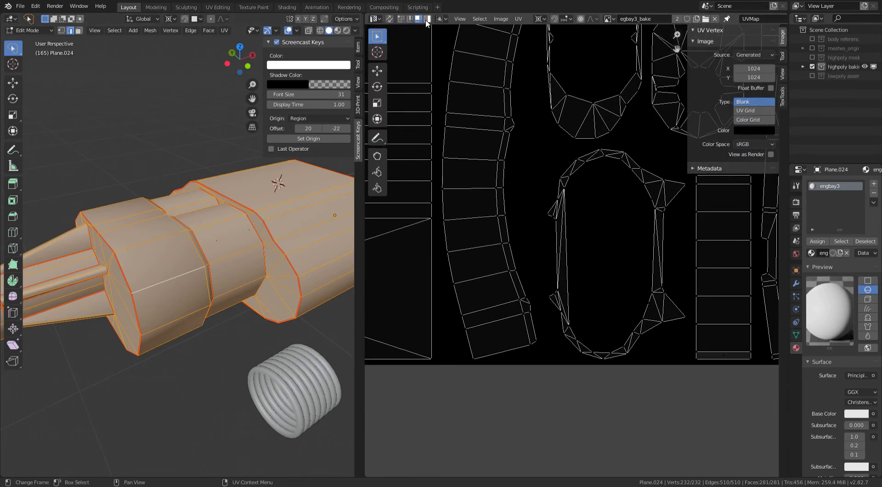
key("a")
key("a")
key("a")
key("c")
left_click_drag(515, 330, 487, 333)
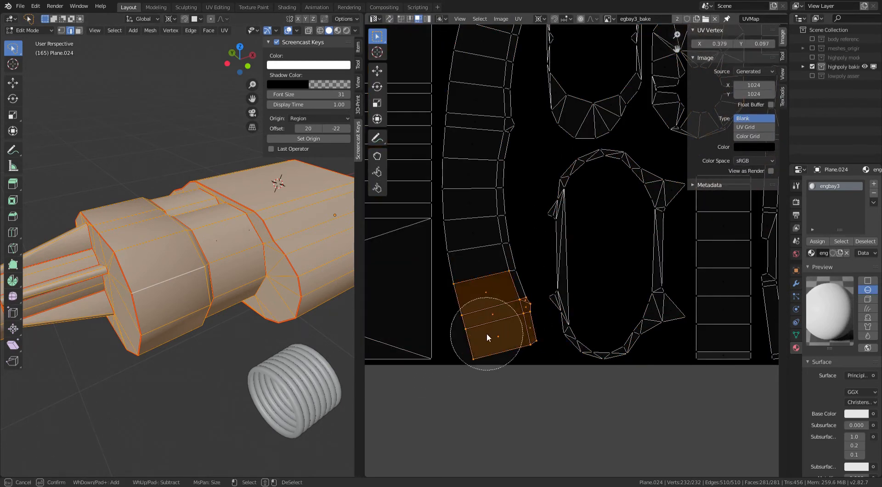
middle_click_drag(484, 255, 500, 293)
right_click(501, 295)
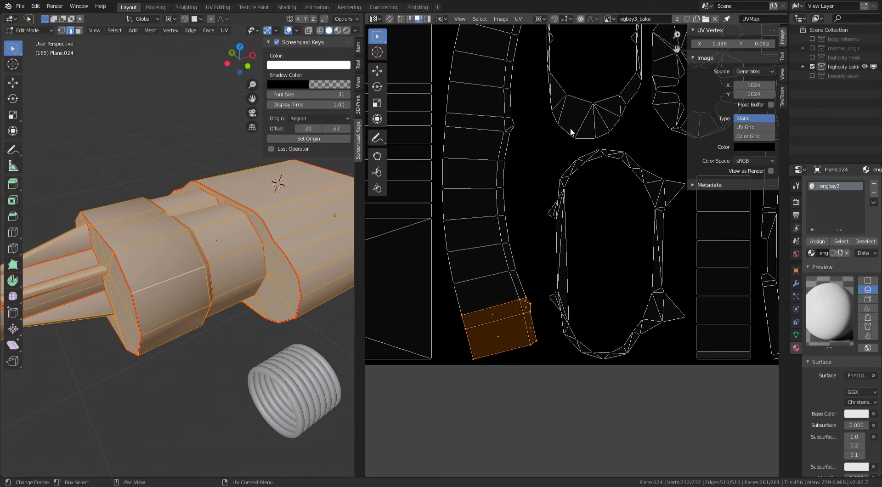
Step: Turn on proportional editing for connected UVs only with Smooth falloff, and set UV selection to vertices
key("o")
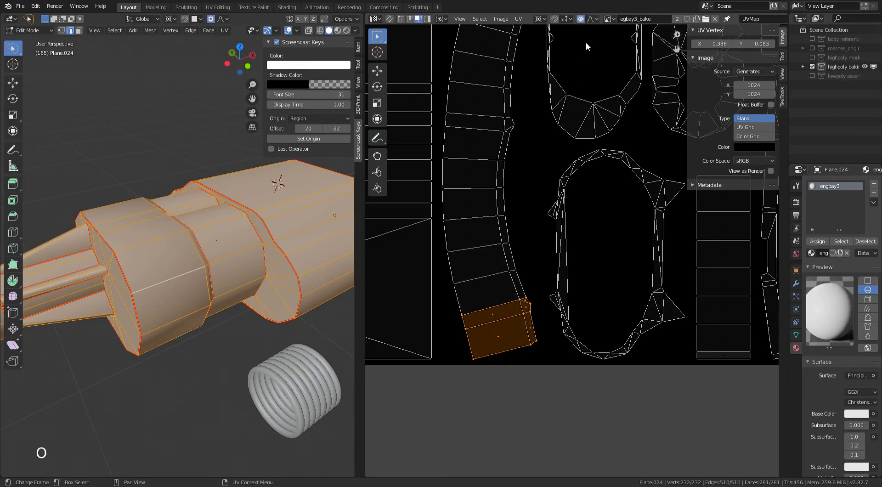
left_click(593, 19)
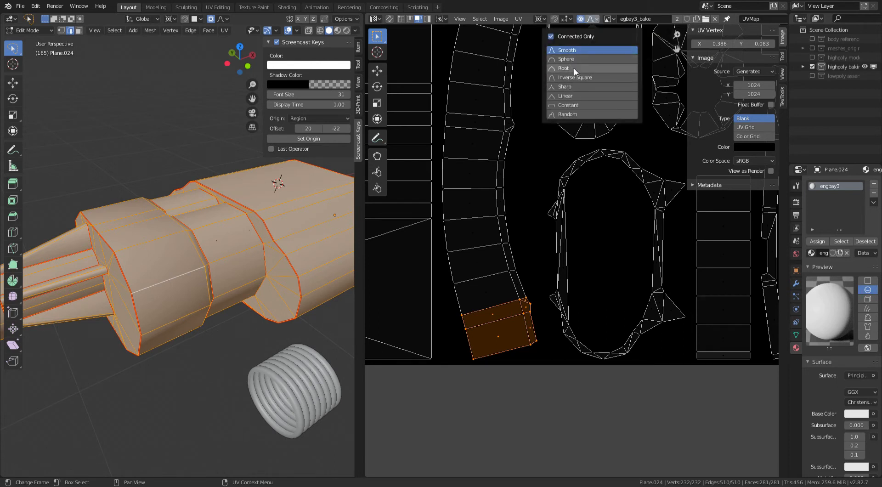
left_click(401, 20)
Step: Select the bottom end vertices of the curved UV strip and rotate them around a 2D cursor placed mid-strip to straighten its lower part
key("a")
key("a")
key("a")
key("a")
key("c")
left_click_drag(530, 354, 483, 364)
right_click(483, 363)
right_click(461, 209, "shift")
key("r")
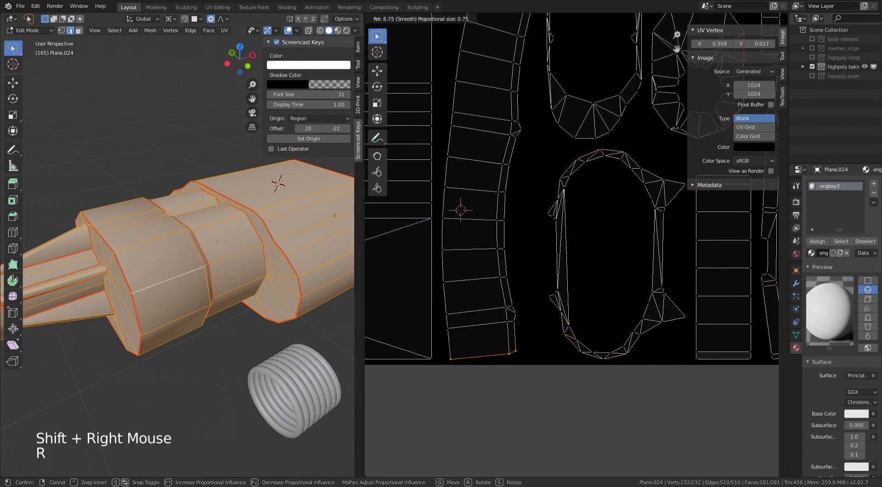
scroll(478, 358, "down", 1)
left_click(529, 202)
Step: Select the top end vertices of the curved UV strip, rotate them around a 2D cursor placed mid-strip and reposition them to straighten its upper part
middle_click_drag(529, 203, 545, 360, "shift")
scroll(542, 356, "down", 1)
key("a")
key("a")
key("a")
key("c")
right_click(510, 172)
scroll(510, 172, "up", 4)
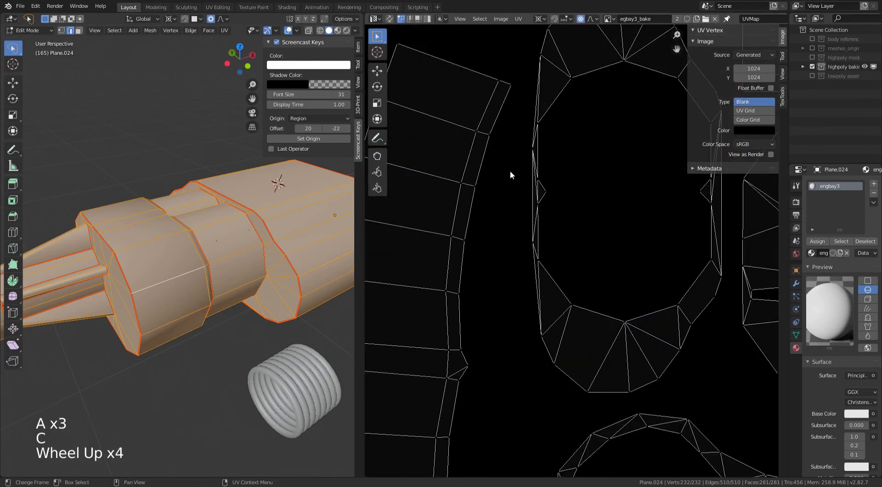
scroll(510, 172, "down", 2)
key("c")
left_click_drag(468, 123, 528, 144)
right_click(528, 144)
middle_click_drag(446, 308, 472, 310, "shift")
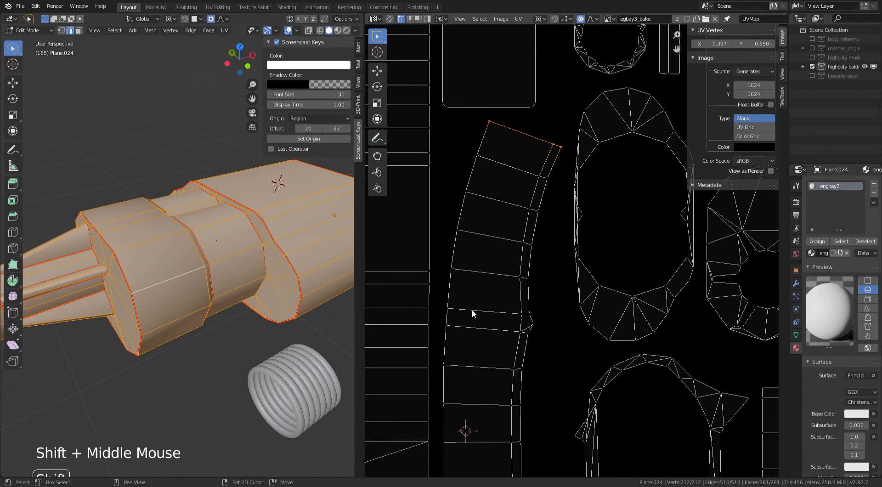
right_click(457, 331, "shift")
key("r")
key("g")
Step: Rotate the selected top end vertices around a 2D cursor placed at the strip's upper-left corner, and shift them along X to straighten the strip
right_click(453, 125, "shift")
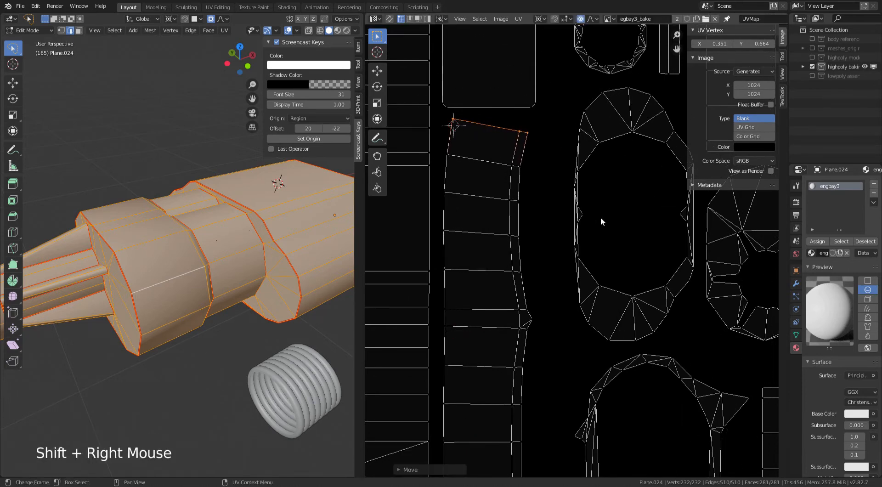
key("r")
left_click(619, 199)
key("g")
key("x")
scroll(612, 200, "down", 2)
left_click(593, 205)
Step: Select the strip's left edge vertices, turn off proportional editing, and align them vertically by scaling them flat along X around their snapped 2D cursor
scroll(588, 207, "down", 1)
middle_click_drag(575, 230, 567, 150, "shift")
key("a")
key("a")
key("a")
key("b")
left_click_drag(457, 51, 490, 447)
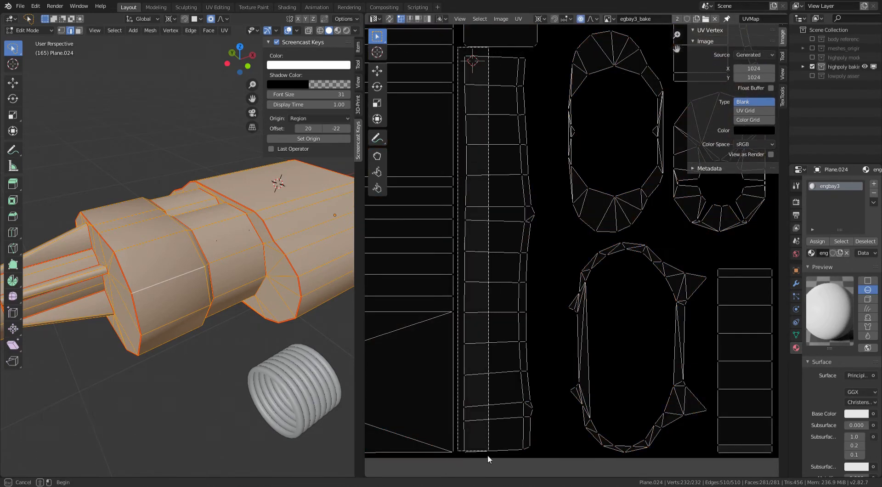
key("o")
scroll(505, 320, "up", 1)
key("shift+s")
left_click(494, 253)
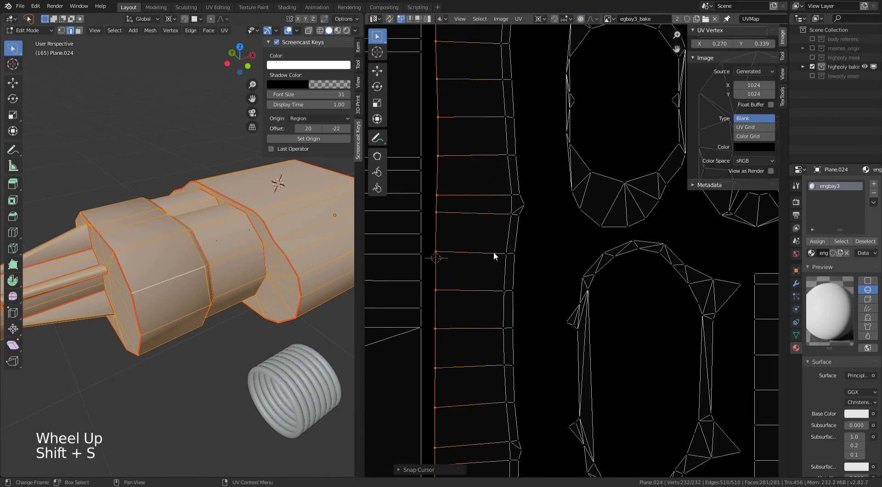
key("s")
key("x")
key("Return")
Step: Select the strip's inner right column of vertices down its full length, snap the 2D cursor to it, and scale it to 0 along X
scroll(528, 169, "down", 2)
middle_click_drag(528, 170, 528, 185)
key("a")
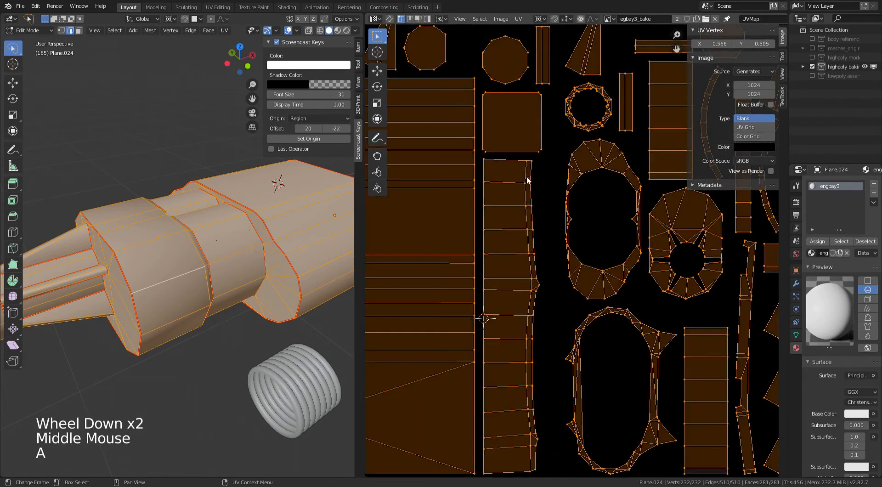
key("a")
key("a")
left_click(527, 174, "alt")
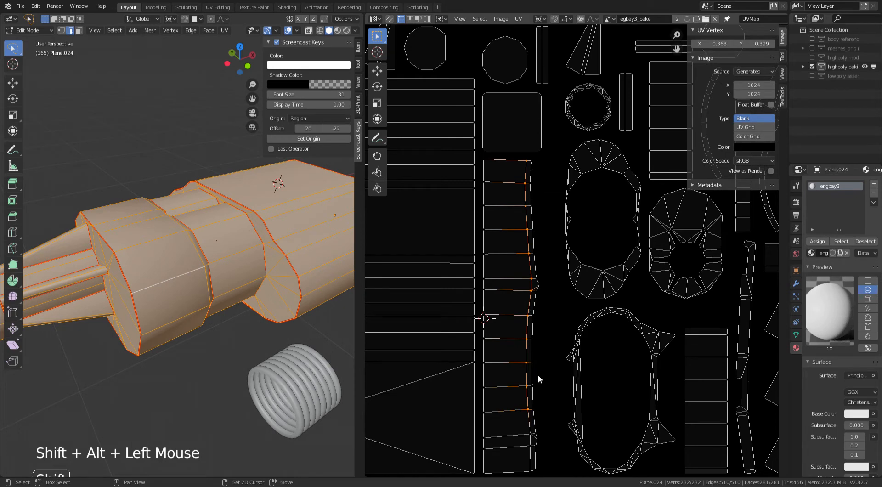
middle_click_drag(539, 374, 516, 387, "shift")
scroll(516, 387, "up", 2)
left_click(473, 423, "alt+shift")
left_click(473, 391, "shift")
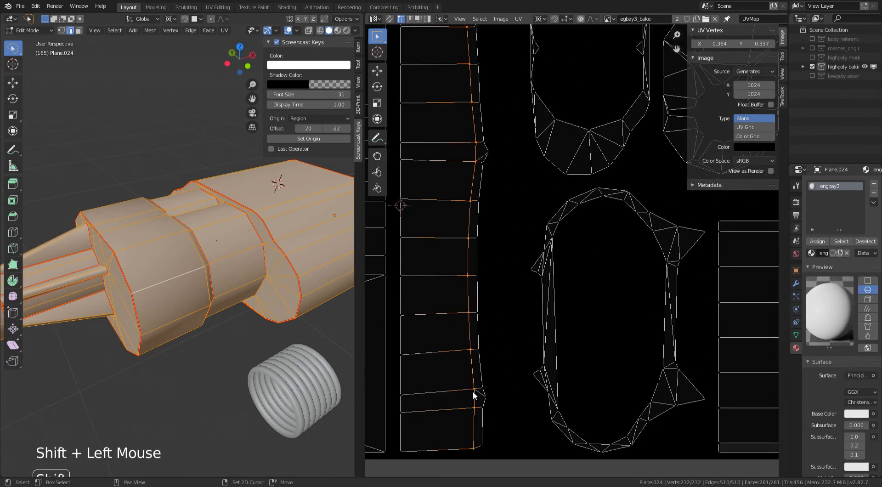
scroll(567, 274, "down", 1)
key("shift+s")
left_click(564, 298)
middle_click_drag(569, 264, 594, 316, "shift")
scroll(594, 316, "down", 1)
key("s")
key("x")
key("0")
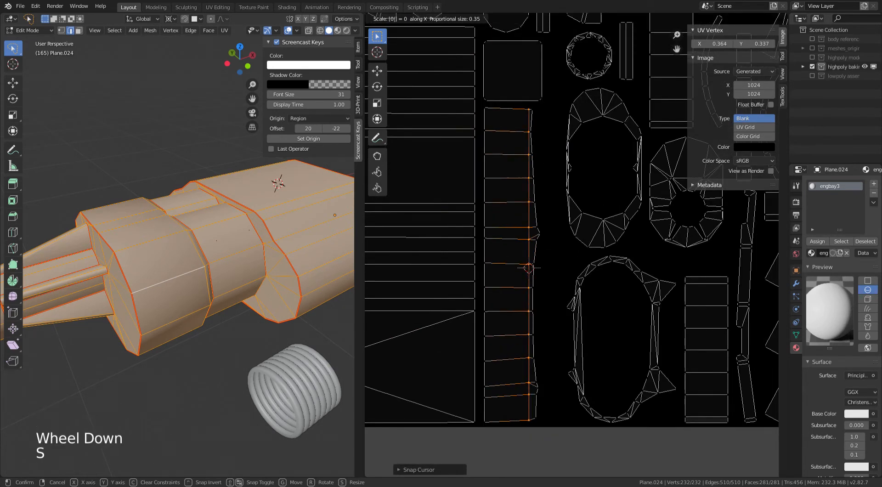
key("Return")
Step: Select the strip's outer right edge vertices and move them slightly outward along X
key("a")
key("a")
key("a")
left_click(539, 166, "alt")
middle_click_drag(559, 356, 555, 327, "shift")
key("g")
key("x")
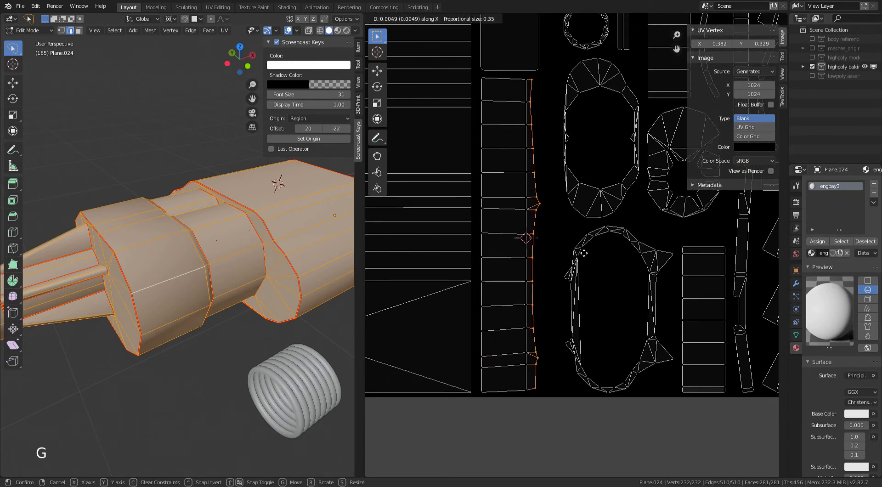
left_click(582, 252)
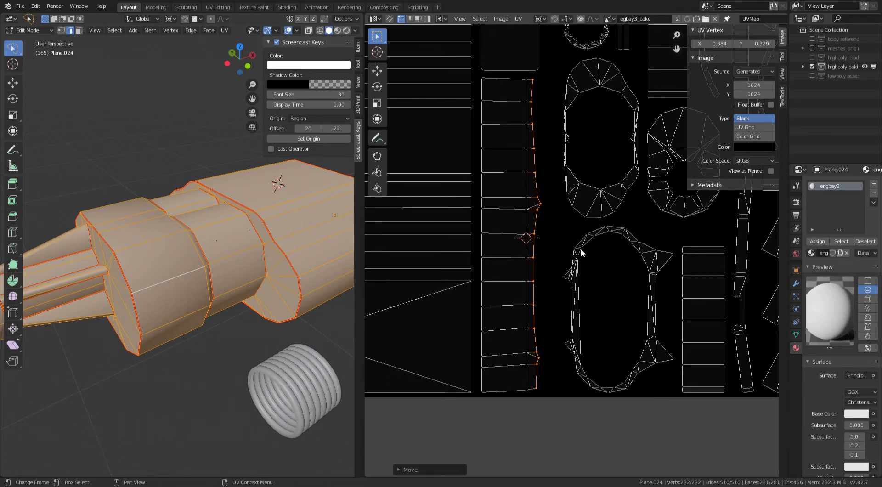
Step: Select the strip's bottom row of vertices, snap the 2D cursor to it, and scale the row flat along Y
key("a")
key("a")
key("a")
key("b")
left_click_drag(478, 383, 553, 406)
key("shift+s")
left_click(554, 426)
key("5")
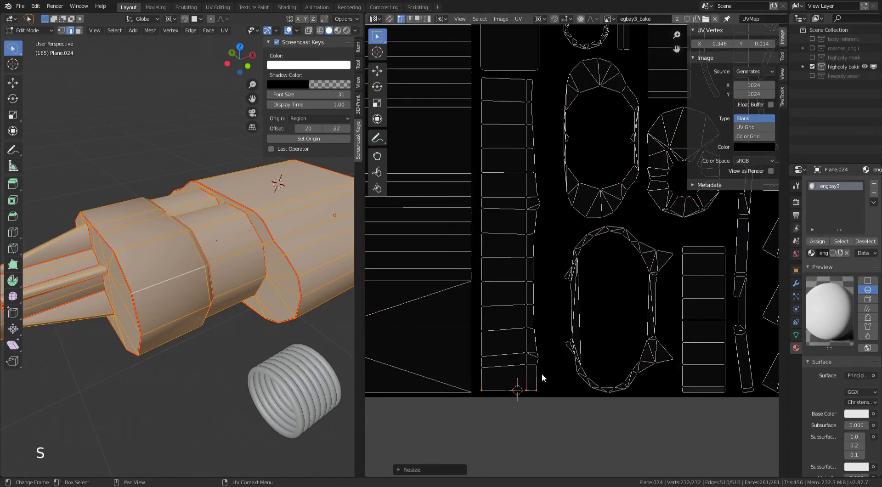
Step: Select the second row of vertices from the strip's bottom and flatten it along Y around a 2D cursor snapped to it
key("a")
key("a")
key("a")
left_click(516, 366, "alt")
key("shift+s")
key("2")
Step: Select the third row of vertices from the strip's bottom, snap the 2D cursor to it, and scale the row flat along Y
scroll(510, 381, "up", 1)
key("a")
key("a")
key("a")
key("b")
left_click_drag(526, 380, 528, 381)
key("b")
left_click_drag(457, 374, 475, 390)
key("shift+s")
left_click(518, 395)
key("s")
key("y")
left_click(517, 396)
Step: Flatten the fourth row of vertices from the strip's bottom along Y around a 2D cursor snapped to that row
key("a")
key("a")
key("a")
key("b")
left_click_drag(449, 337, 536, 357)
key("shift+s")
left_click(539, 375)
left_click(502, 350)
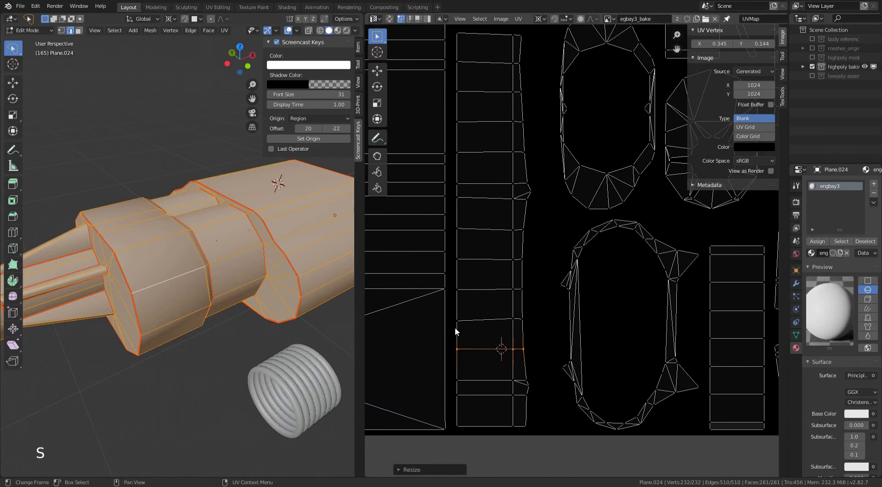
Step: Select the fifth row of vertices from the strip's bottom, snap the 2D cursor to it, and scale the row to 0 along Y
key("a")
key("a")
key("a")
key("b")
left_click_drag(459, 314, 537, 326)
key("shift+s")
left_click(533, 357)
key("s")
key("y")
key("0")
left_click(524, 357)
Step: Select the sixth row of vertices from the strip's bottom and scale it to 0 along Y after snapping the 2D cursor to it
key("a")
key("a")
key("a")
key("b")
left_click_drag(451, 278, 542, 294)
key("shift+s")
key("5")
key("s")
key("y")
key("0")
left_click(465, 260)
Step: Select the seventh row of vertices from the strip's bottom, snap the 2D cursor to it, and scale the row to 0 along Y
key("a")
key("a")
key("a")
key("b")
left_click_drag(451, 251, 514, 265)
key("shift+s")
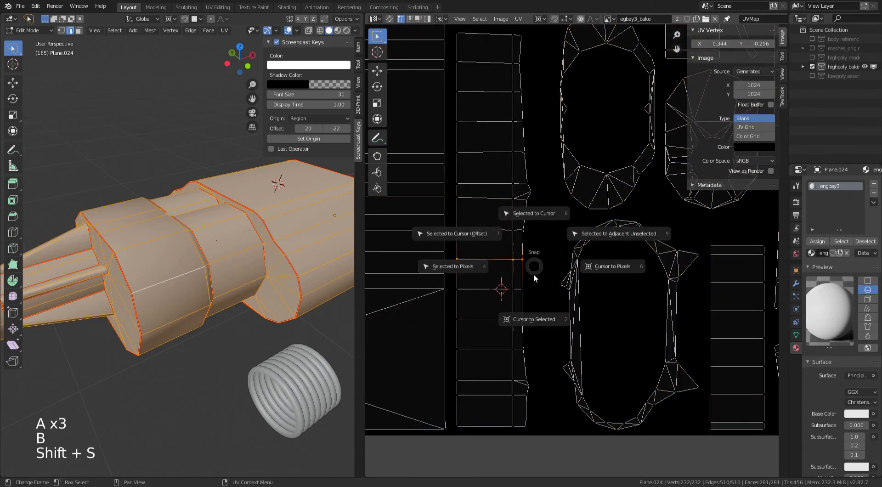
key("5")
key("s")
key("y")
key("0")
left_click(465, 229)
Step: Flatten the eighth row of vertices from the strip's bottom to 0 along Y around the 2D cursor snapped to that row
key("a")
key("a")
key("a")
key("b")
left_click_drag(457, 223, 538, 245)
key("shift+s")
key("2")
key("s")
key("y")
key("0")
left_click(514, 192)
Step: Select the strip's topmost row of vertices, snap the 2D cursor to it, and scale the row to 0 along Y
middle_click_drag(515, 191, 522, 275)
key("a")
key("a")
key("a")
key("b")
left_click_drag(459, 113, 545, 131)
key("shift+s")
left_click(549, 152)
key("s")
key("y")
key("0")
left_click(519, 151)
Step: Flatten the second row of vertices from the strip's top by scaling it to 0 along Y around a 2D cursor snapped to it
key("a")
key("a")
key("a")
key("b")
left_click_drag(462, 138, 542, 154)
key("shift+s")
left_click(551, 176)
key("s")
key("y")
key("0")
left_click(533, 178)
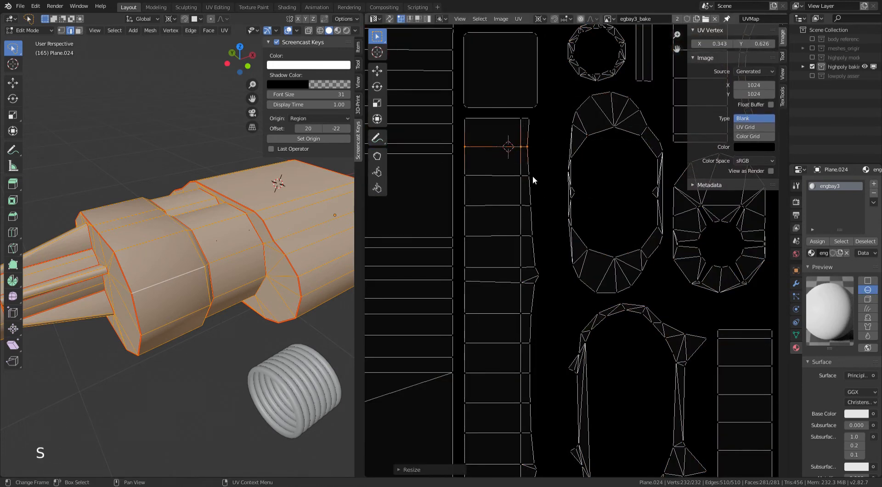
Step: Select the third row of vertices from the strip's top, snap the 2D cursor to it, and scale the row to 0 along Y
key("a")
key("a")
key("a")
key("b")
left_click_drag(459, 168, 544, 184)
key("shift+s")
left_click(549, 205)
key("s")
key("y")
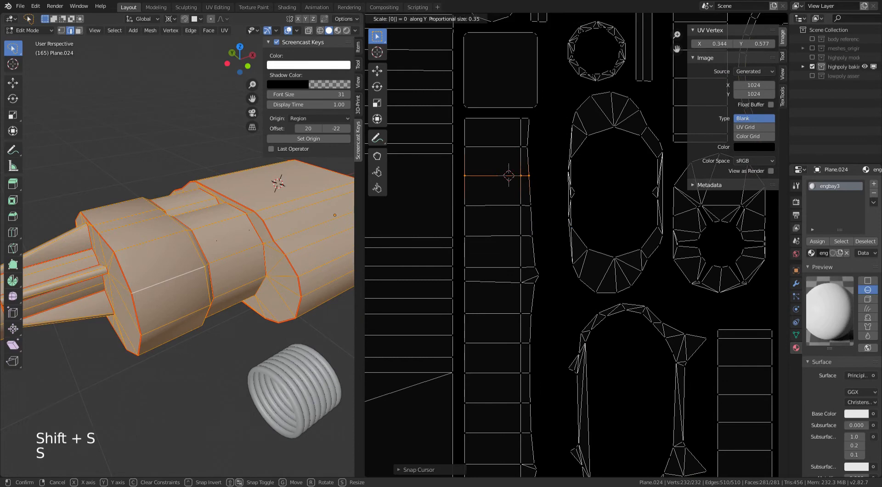
left_click(533, 205)
Step: Snap the 2D cursor to the fourth row of vertices from the strip's top and scale that row to 0 along Y
key("a")
key("a")
key("a")
key("b")
left_click_drag(461, 195, 546, 212)
key("shift+s")
left_click(549, 239)
key("y")
key("0")
left_click(474, 247)
Step: Select the fifth row of vertices from the strip's top and scale it to 0 along Y after snapping the 2D cursor to it
key("a")
key("a")
key("a")
key("b")
left_click_drag(471, 231, 546, 242)
key("shift+s")
left_click(546, 241)
key("s")
key("y")
key("0")
left_click(542, 263)
Step: Flatten the sixth row of vertices from the strip's top to 0 along Y around a 2D cursor snapped to the row
left_click(537, 266)
left_click(470, 265, "shift")
key("shift+s")
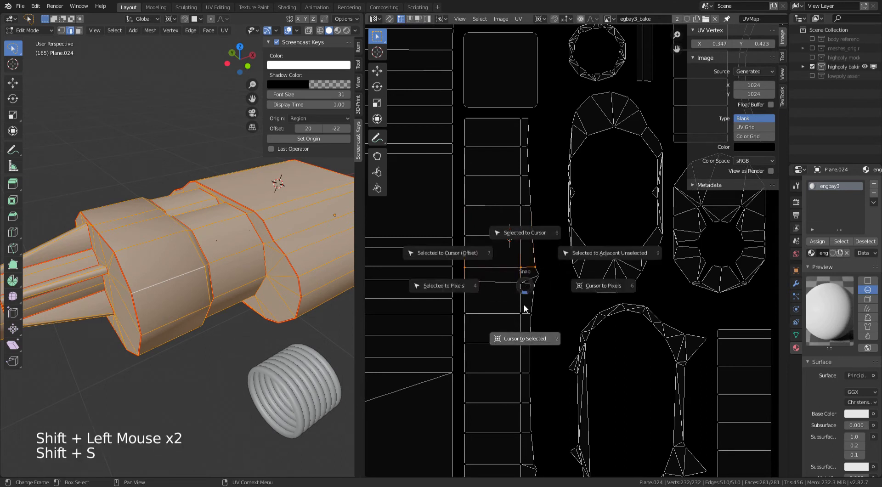
left_click(524, 304)
key("s")
key("y")
key("0")
left_click(524, 305)
Step: Select the seventh row of vertices from the strip's top, snap the 2D cursor to it, and scale the row to 0 along Y
left_click(535, 288)
left_click(523, 287, "shift")
left_click(471, 284, "shift")
key("shift+s")
left_click(546, 322)
key("s")
key("y")
key("0")
left_click(547, 322)
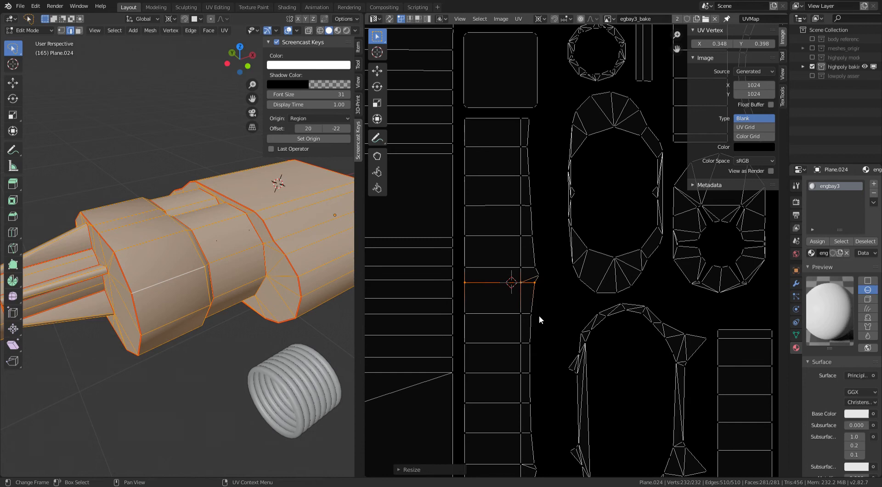
scroll(541, 320, "down", 2)
key("a")
key("a")
key("a")
key("a")
key("a")
key("a")
key("l")
middle_click_drag(554, 244, 460, 241)
key("g")
key("a")
key("a")
key("a")
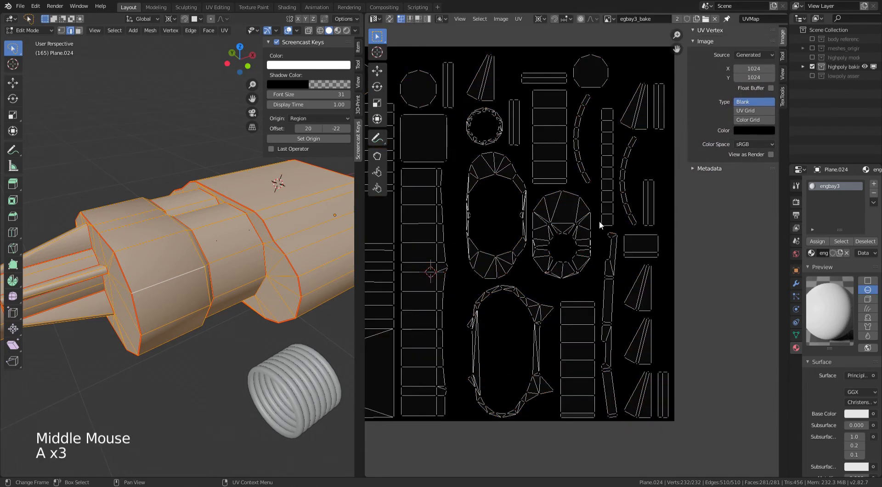
Step: Rectify the curved strip island between the wide strip and the column of squares with TexTools, and move it next to the wide strip
middle_click_drag(601, 225, 534, 209)
scroll(534, 209, "up", 2)
key("l")
right_click(515, 214)
middle_click_drag(500, 180, 526, 286)
scroll(526, 223, "up", 2)
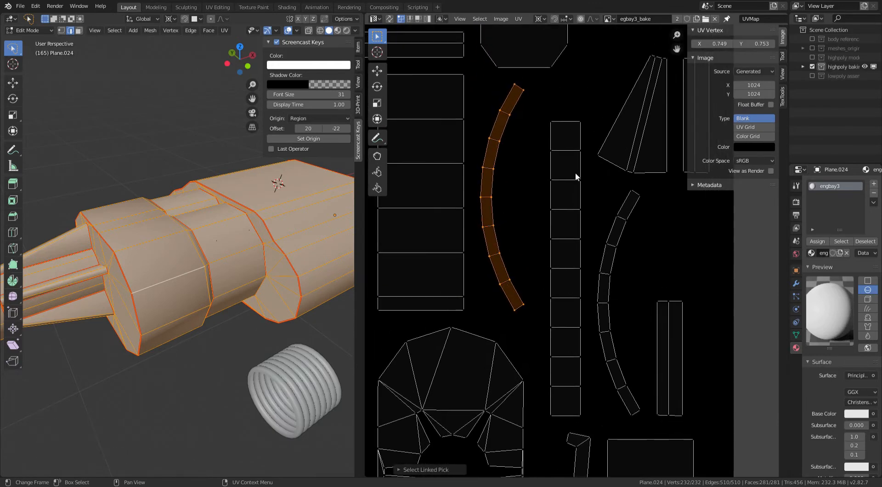
left_click(782, 96)
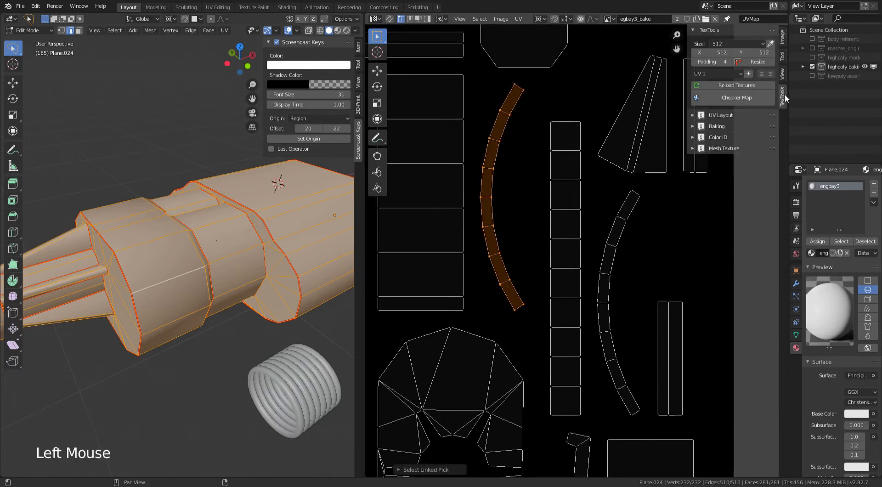
left_click(700, 115)
left_click(754, 206)
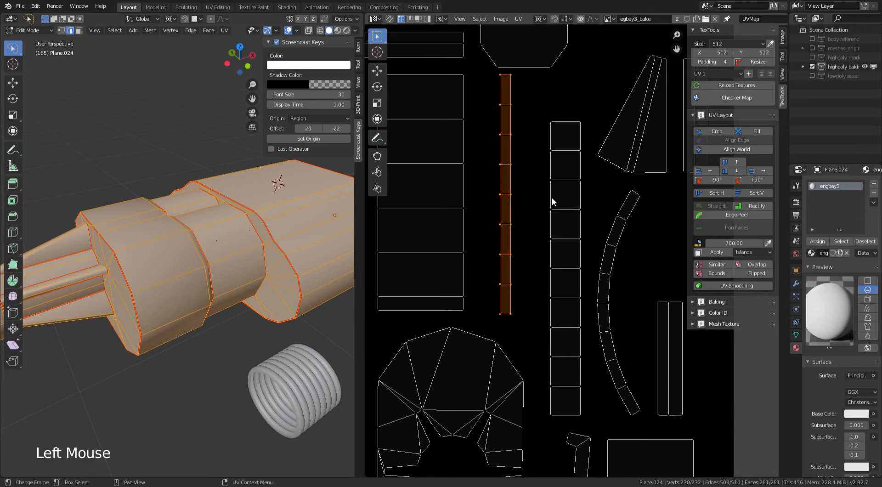
key("g")
left_click(527, 160)
Step: Rectify the other curved strip island, beyond the column of squares, and move it beside the first straightened narrow strip
key("a")
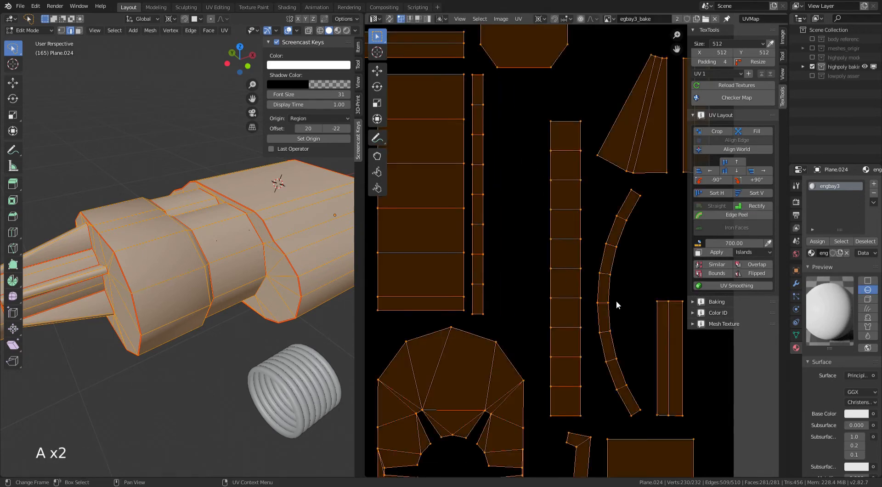
key("a")
key("a")
key("a")
key("l")
left_click(756, 207)
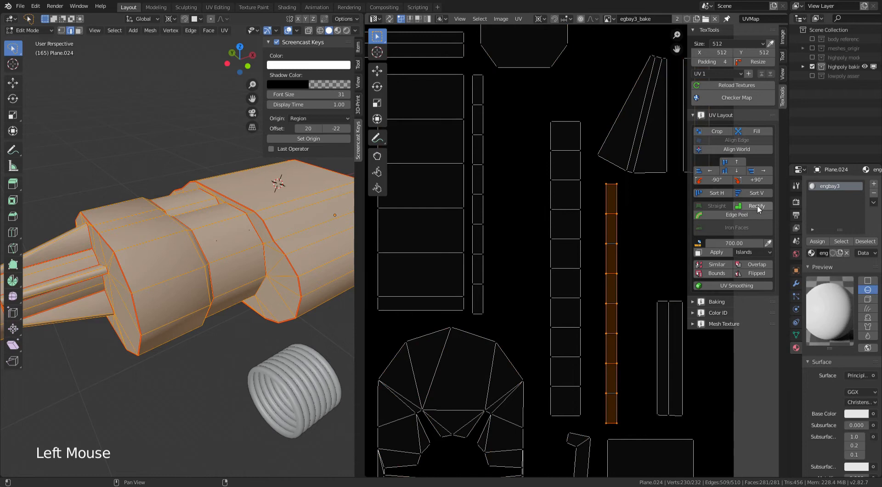
key("g")
left_click(523, 174)
Step: Rotate the upper section of the kinked narrow strip island upright around a 2D cursor placed at its joint
scroll(523, 173, "down", 2)
mouse_move(522, 173)
middle_mouse_down()
mouse_move(551, 221)
mouse_move(540, 173)
middle_mouse_up()
key("a")
key("a")
key("a")
key("l")
middle_click_drag(569, 376, 557, 219)
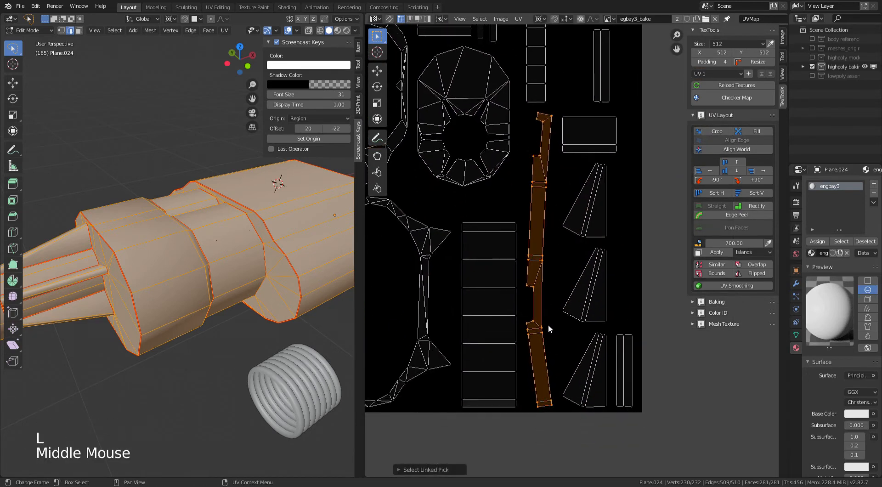
scroll(547, 324, "up", 1)
key("a")
key("a")
key("a")
key("b")
left_click_drag(514, 72, 546, 171)
right_click(530, 168, "shift")
key("r")
left_click(617, 193)
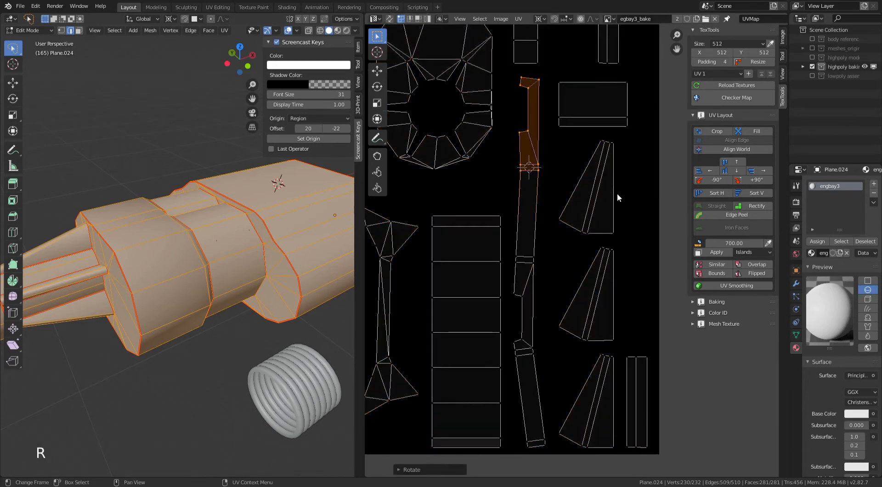
Step: Move the kinked strip's middle section along X so that it lines up with the upper section
key("a")
key("a")
key("a")
key("b")
left_click_drag(511, 235, 541, 359)
key("g")
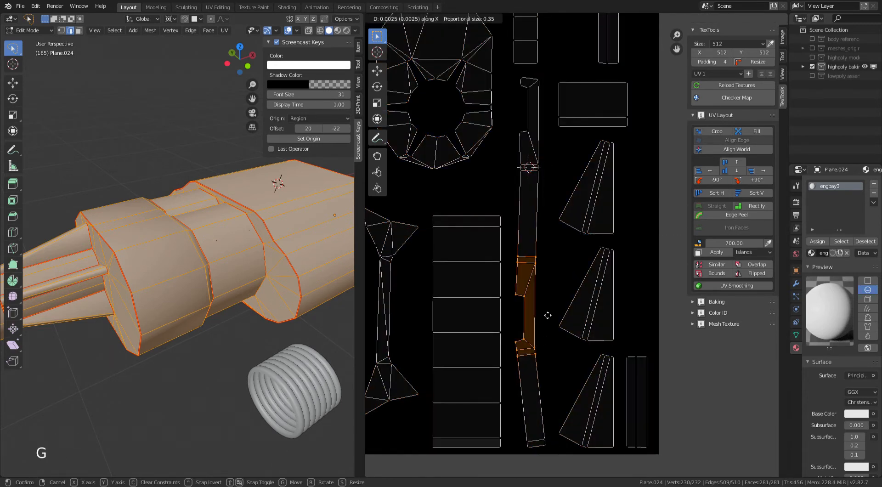
left_click(550, 314)
Step: Move the vertices at the kinked strip's lower end into line with the sections above
key("a")
key("a")
key("a")
key("b")
left_click_drag(518, 407, 553, 458)
key("g")
left_click(549, 455)
Step: Flatten the strip's right edge vertices along X around a 2D cursor snapped to them
key("a")
key("a")
key("a")
left_click(547, 293, "alt")
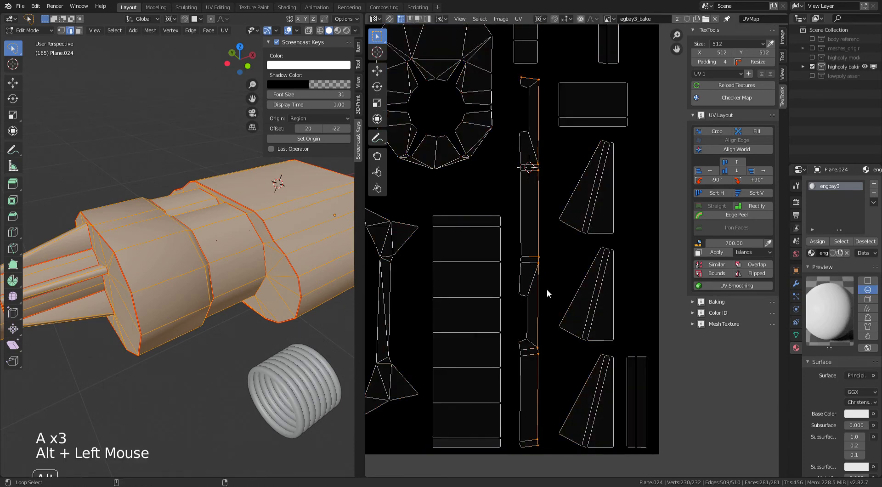
key("c")
right_click(500, 433)
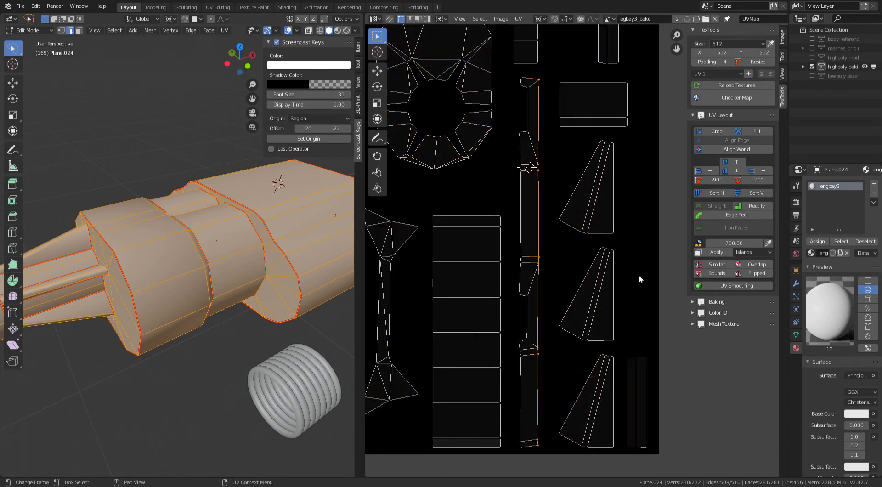
key("shift+s")
left_click(640, 314)
key("s")
key("x")
left_click(633, 317)
Step: Select the strip's left edge vertices, snap the 2D cursor to them, and scale them to 0 along X
key("a")
key("a")
key("a")
key("c")
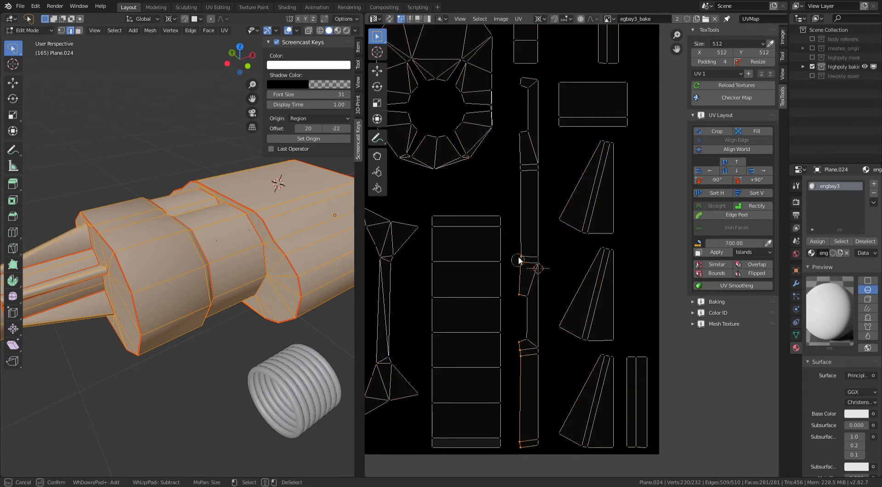
right_click(516, 81)
key("shift+s")
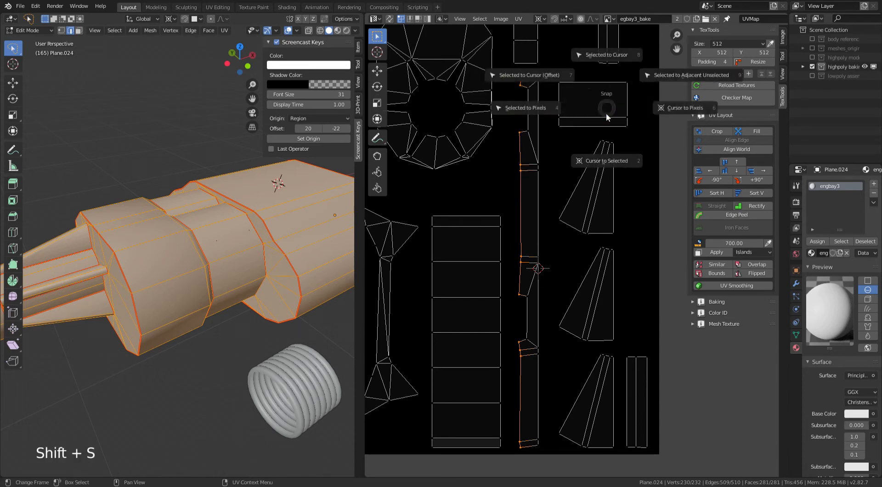
left_click(607, 141)
key("s")
key("0")
right_click(607, 139)
key("shift+s")
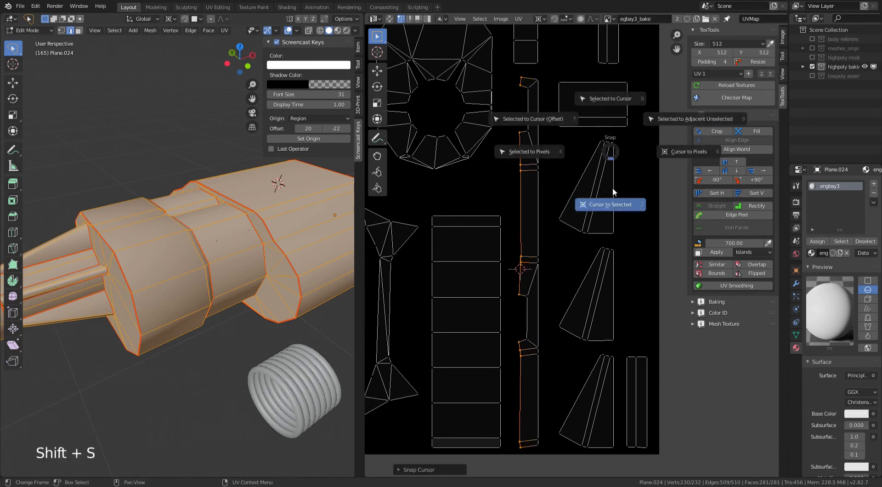
left_click(608, 192)
key("s")
key("x")
left_click(608, 189)
Step: Inspect the arrangement and spacing of all UV islands across the egbay3_bake image
middle_click_drag(597, 148, 599, 378, "shift")
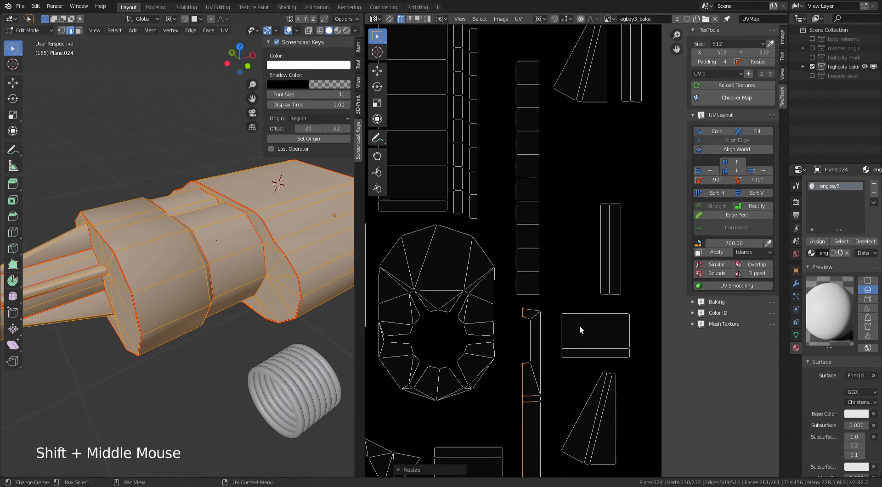
scroll(577, 251, "down", 2)
middle_click_drag(538, 159, 607, 139, "shift")
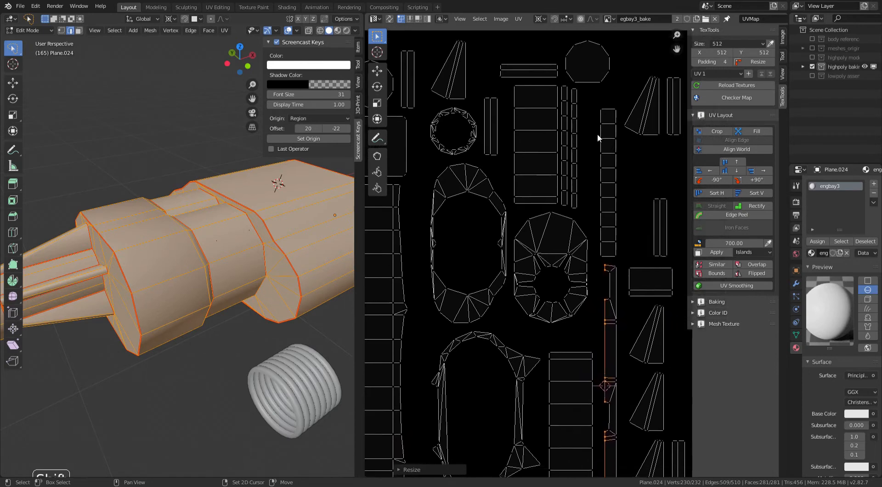
scroll(584, 253, "up", 4)
key("a")
scroll(563, 318, "down", 3)
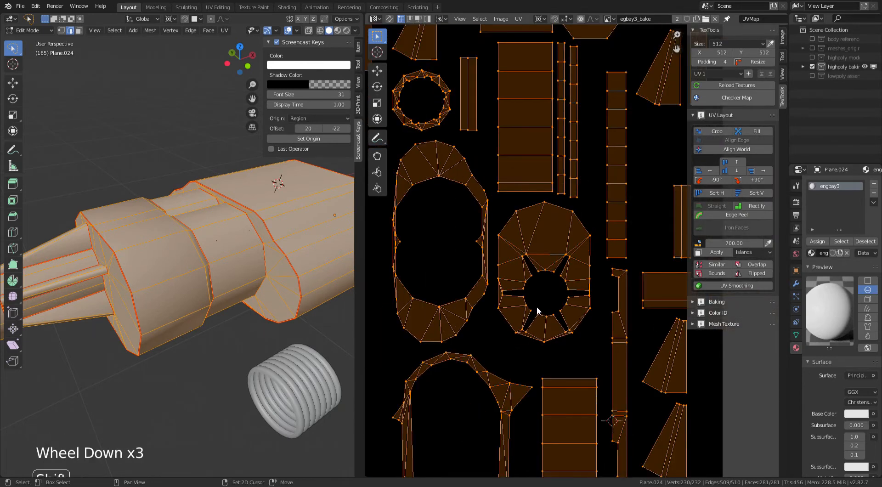
middle_click_drag(536, 310, 595, 309, "shift")
scroll(602, 319, "down", 4)
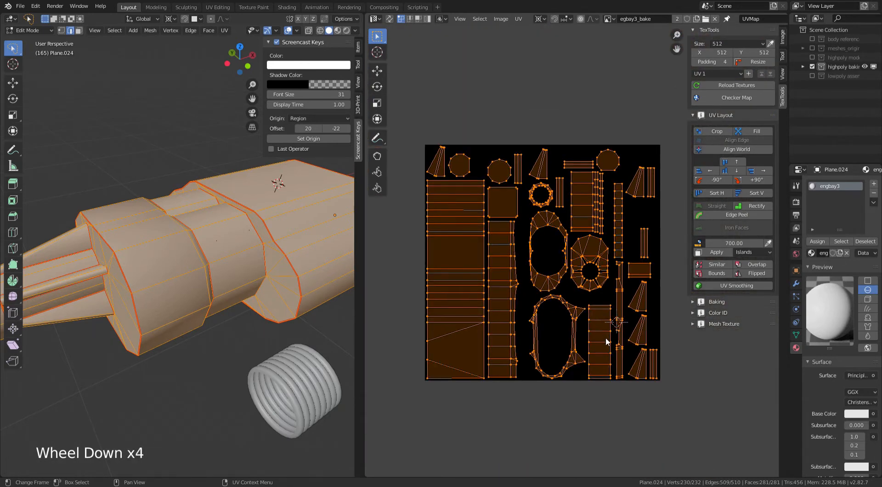
scroll(616, 354, "up", 2)
middle_click_drag(617, 356, 609, 316, "shift")
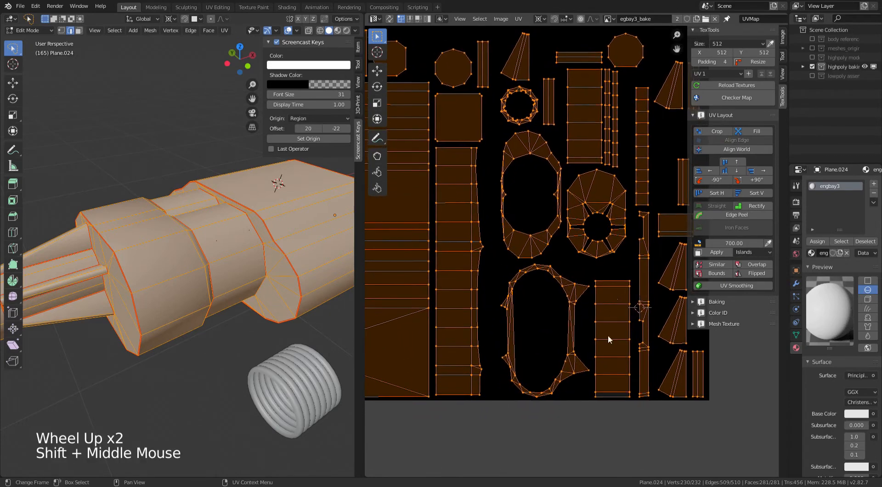
scroll(643, 372, "down", 3)
scroll(606, 327, "up", 1)
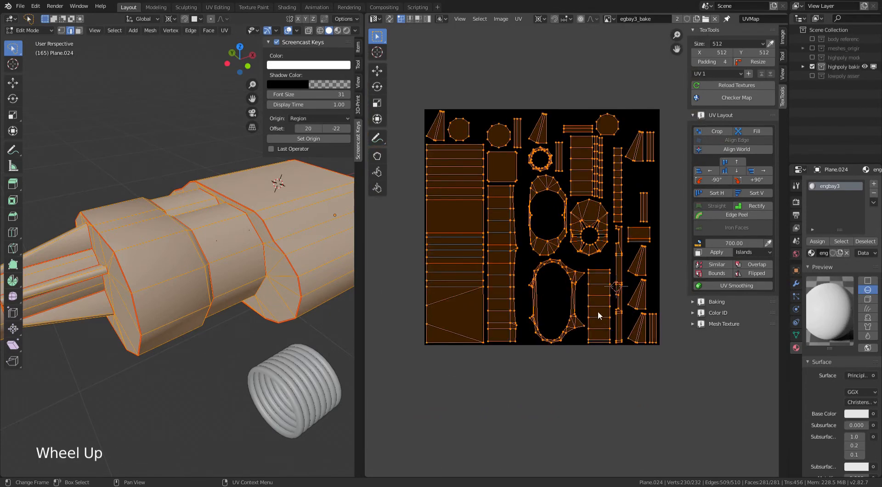
scroll(597, 314, "up", 1)
middle_click_drag(598, 314, 578, 252, "shift")
scroll(578, 252, "up", 1)
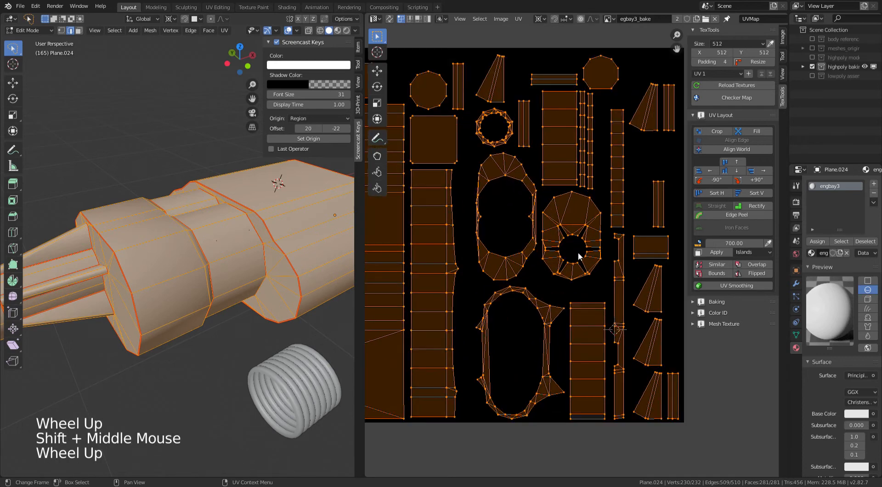
Step: Select only the upper oval ring island and move it slightly within the layout
key("a")
key("a")
key("a")
key("l")
key("g")
left_click(513, 227)
Step: Leave Edit Mode, show the scene in wireframe, and select the high-poly object legran_supercharger.002
scroll(545, 255, "down", 3)
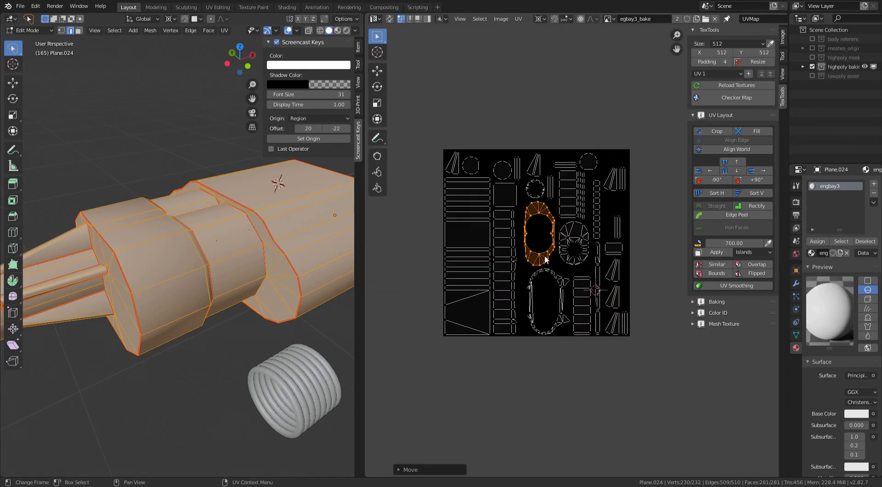
scroll(276, 322, "up", 2)
scroll(276, 322, "down", 4)
key("Tab")
scroll(275, 322, "down", 2)
key("g")
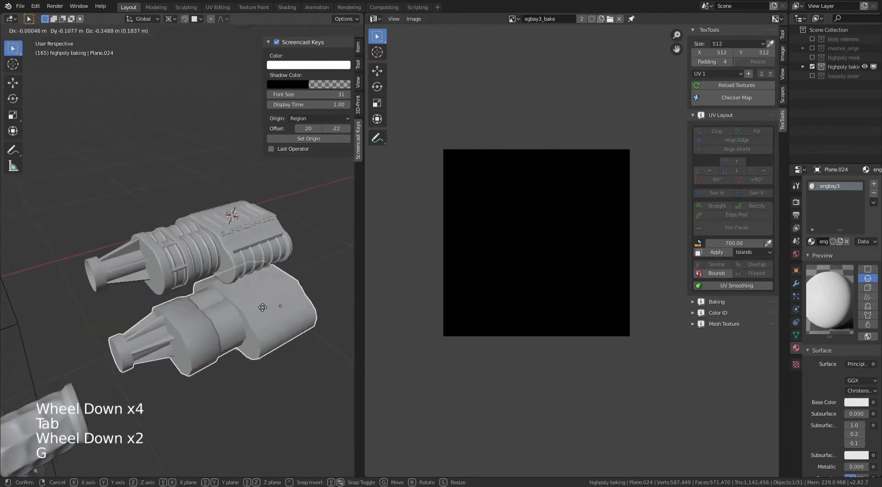
right_click(280, 376)
scroll(267, 274, "up", 1)
key("z")
left_click(241, 248)
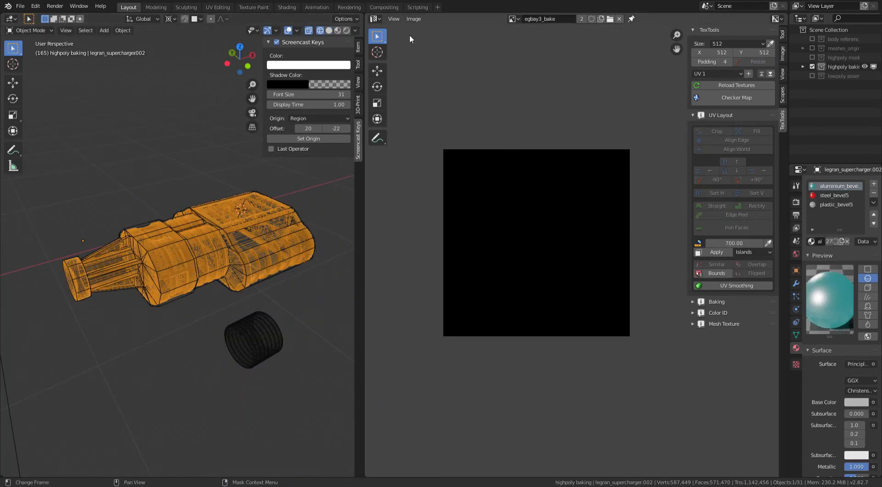
Step: Switch the UV area to the Shader Editor and widen the outliner and properties area
left_click(375, 18)
left_click(394, 84)
scroll(490, 195, "down", 3)
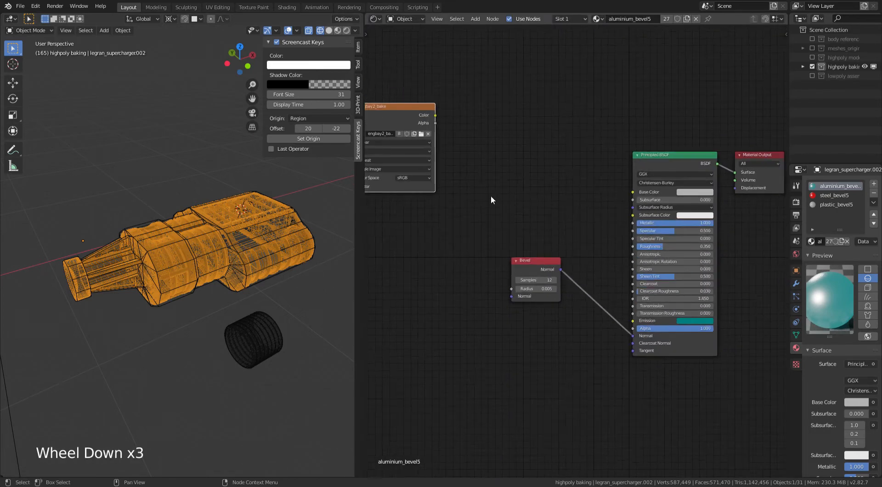
scroll(491, 195, "down", 4)
left_click_drag(787, 222, 744, 223)
scroll(192, 263, "down", 14)
scroll(193, 261, "up", 13)
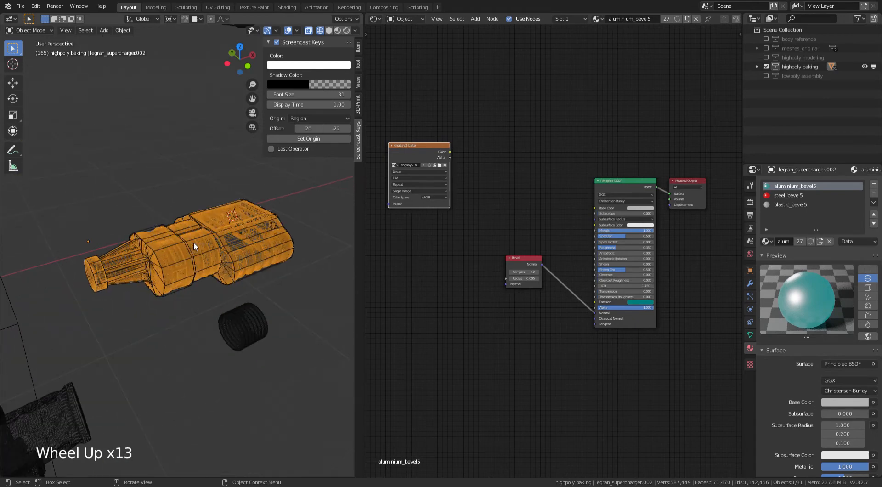
scroll(195, 244, "up", 4)
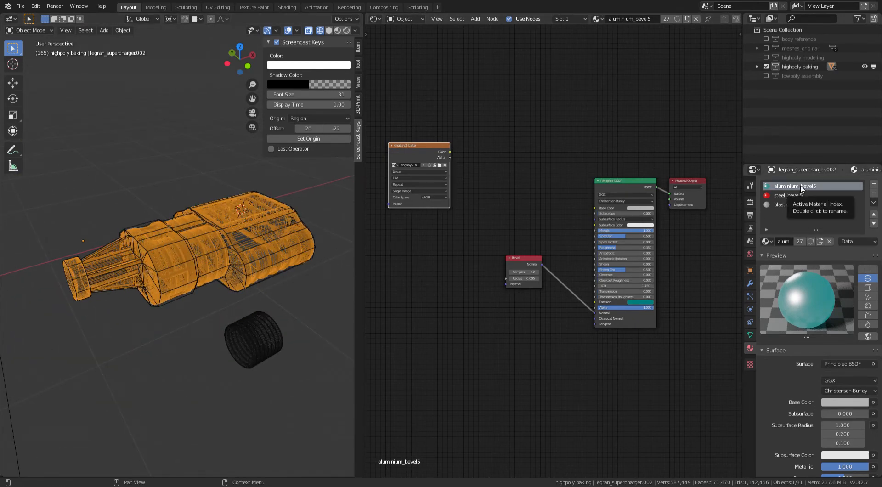
scroll(535, 300, "up", 12)
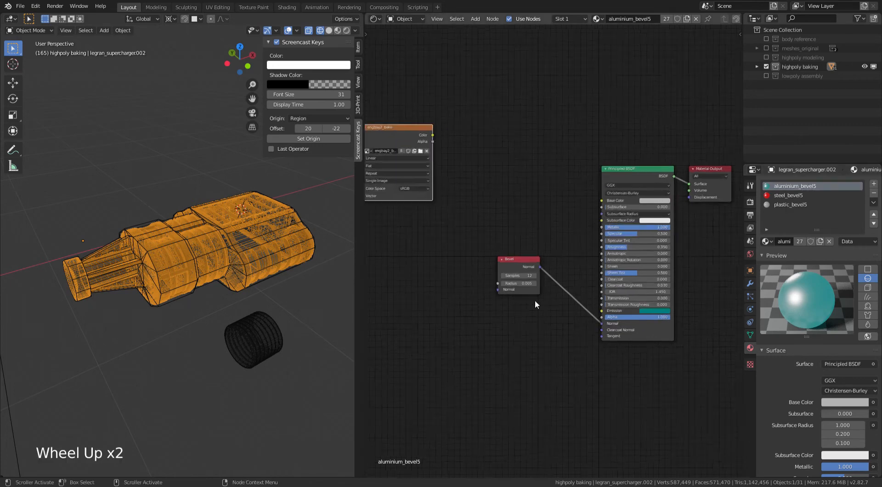
Step: Reposition the Bevel node beside the Principled BSDF in the aluminium_bevel5 material
scroll(552, 335, "down", 1)
middle_click_drag(551, 335, 530, 246)
scroll(529, 246, "up", 1)
left_click_drag(446, 159, 453, 232)
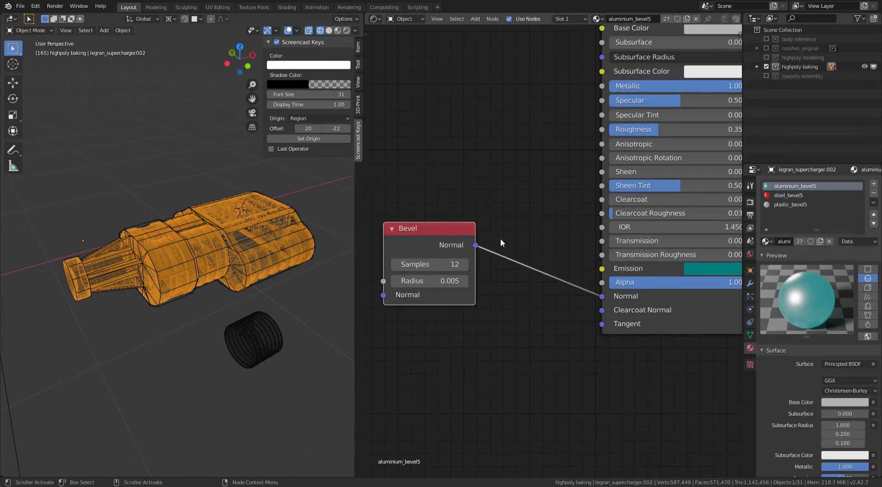
left_click_drag(475, 239, 479, 219)
scroll(501, 241, "down", 2)
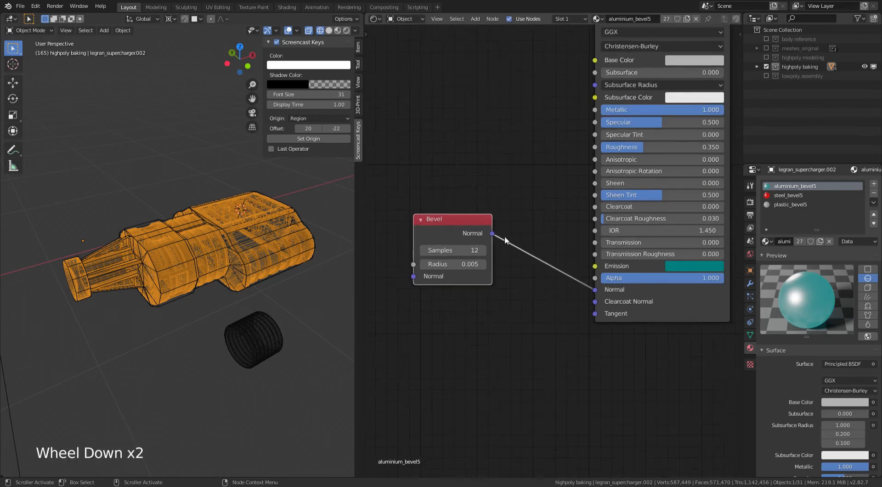
scroll(501, 242, "down", 2)
middle_click_drag(520, 217, 553, 233, "shift")
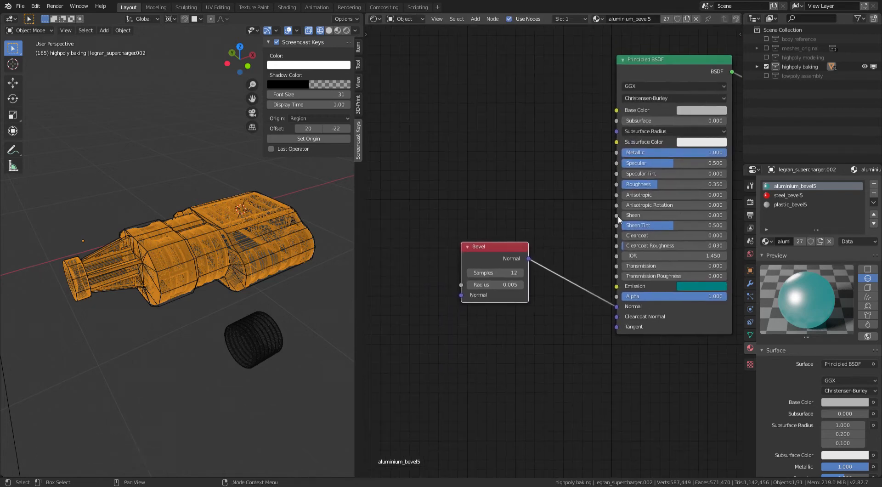
Step: Show the steel_bevel5 node tree and move its Bevel node closer to the Principled BSDF's Normal input
left_click(789, 196)
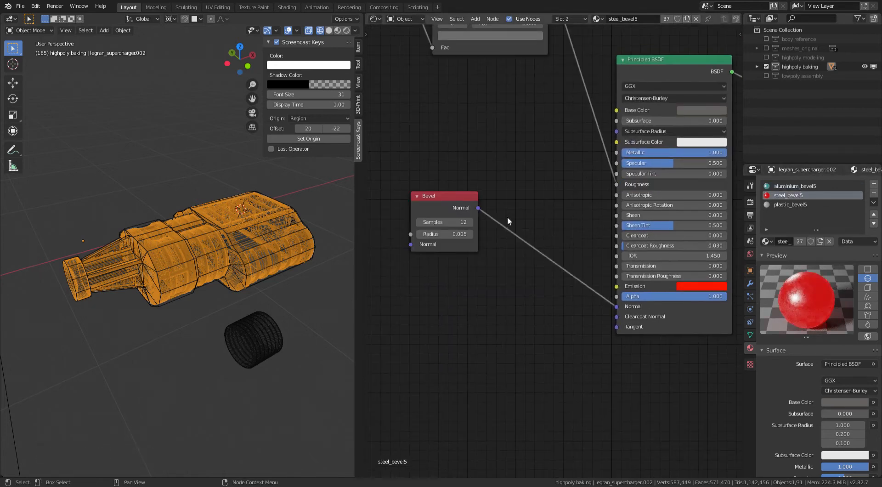
scroll(507, 218, "down", 1)
middle_click_drag(508, 218, 511, 229)
scroll(511, 230, "down", 1)
scroll(511, 229, "up", 1)
left_click_drag(461, 210, 509, 279)
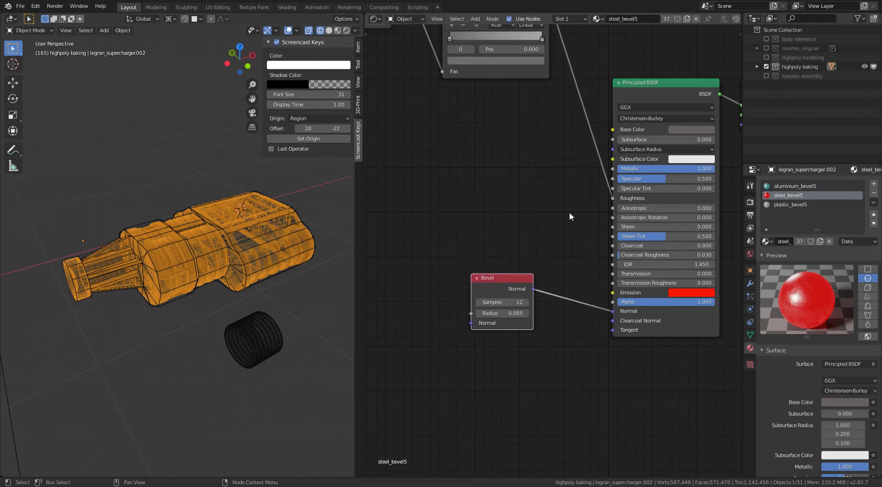
scroll(570, 217, "up", 5)
left_click(740, 248)
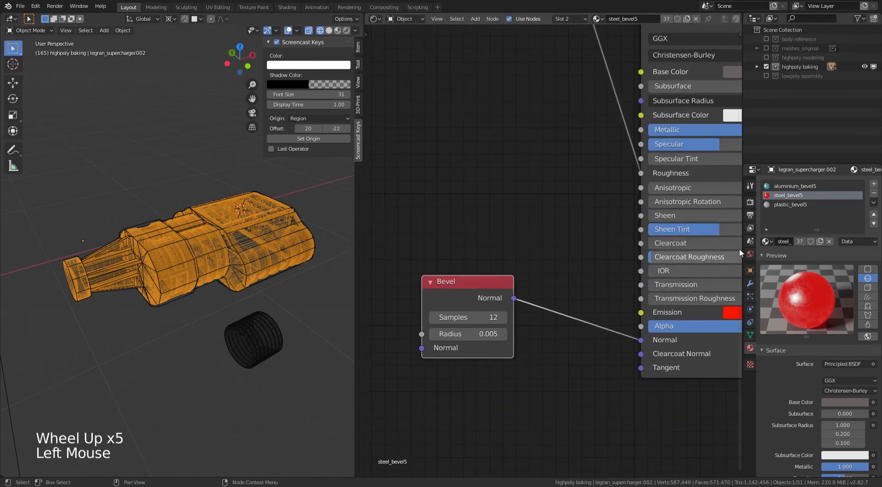
Step: Show the plastic_bevel5 node tree and move its Bevel node down beside the Principled BSDF's Normal input
left_click(781, 205)
left_click_drag(470, 121, 492, 298)
scroll(547, 254, "down", 6)
scroll(544, 251, "down", 4)
scroll(544, 251, "up", 4)
scroll(527, 237, "down", 1)
scroll(525, 234, "down", 3)
middle_click_drag(476, 222, 622, 296)
scroll(613, 289, "up", 5)
Step: Move plastic_bevel5's image texture node closer to the Principled BSDF and assign the egbay3_bake image to it
left_click_drag(490, 135, 512, 151)
left_click(488, 186)
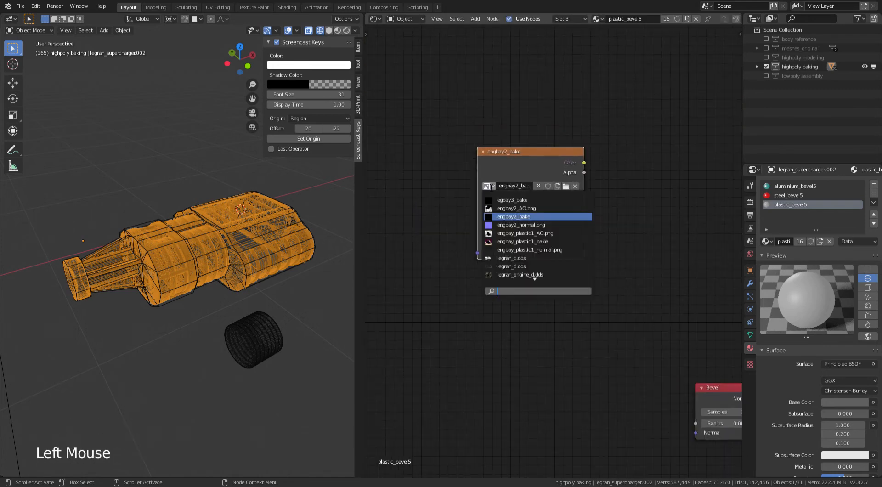
left_click(512, 216)
scroll(641, 210, "down", 5)
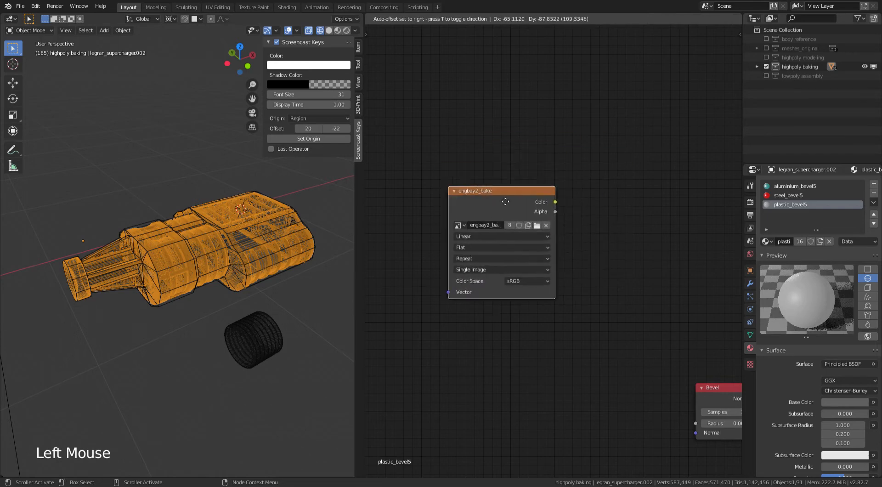
scroll(642, 211, "down", 3)
middle_click_drag(642, 211, 549, 194)
left_click_drag(561, 201, 562, 201)
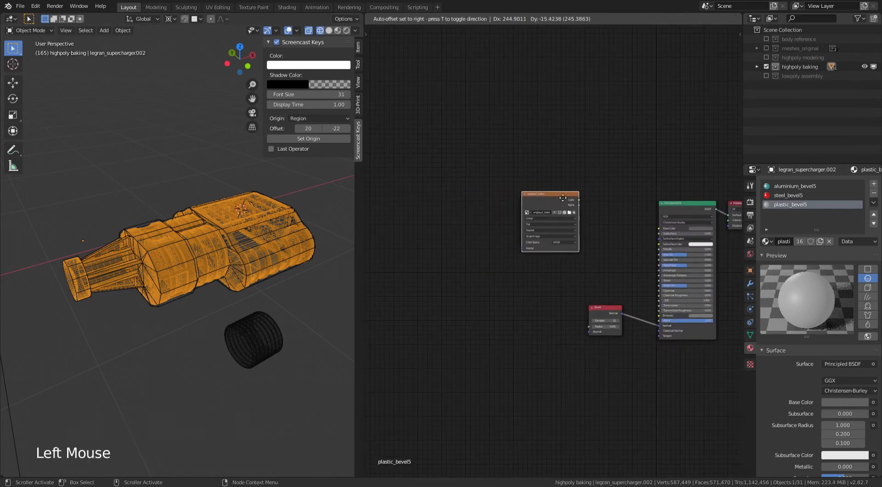
scroll(608, 194, "up", 7)
left_click(509, 177)
left_click(510, 177)
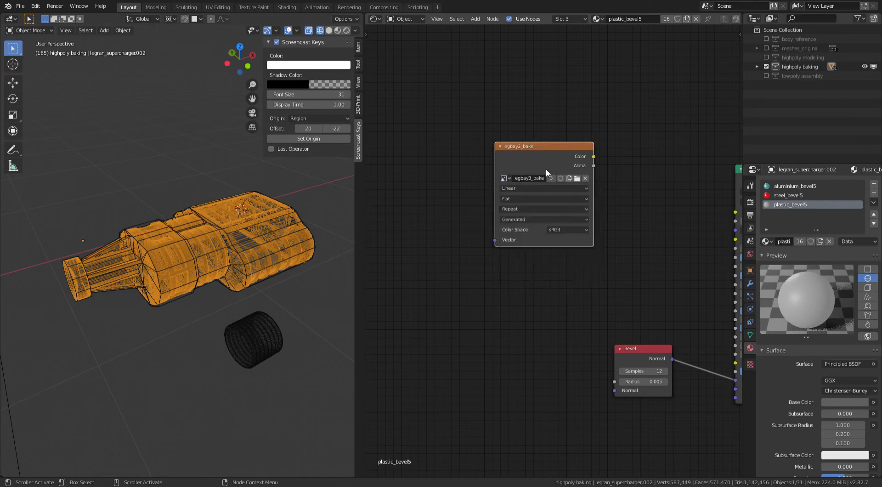
left_click(538, 147)
Step: Assign the egbay3_bake image to the image texture node of the steel_bevel5 material
left_click(789, 197)
scroll(556, 234, "down", 4)
middle_click_drag(423, 216, 641, 276)
middle_click_drag(632, 340, 579, 236)
scroll(578, 236, "up", 6)
left_click(539, 249)
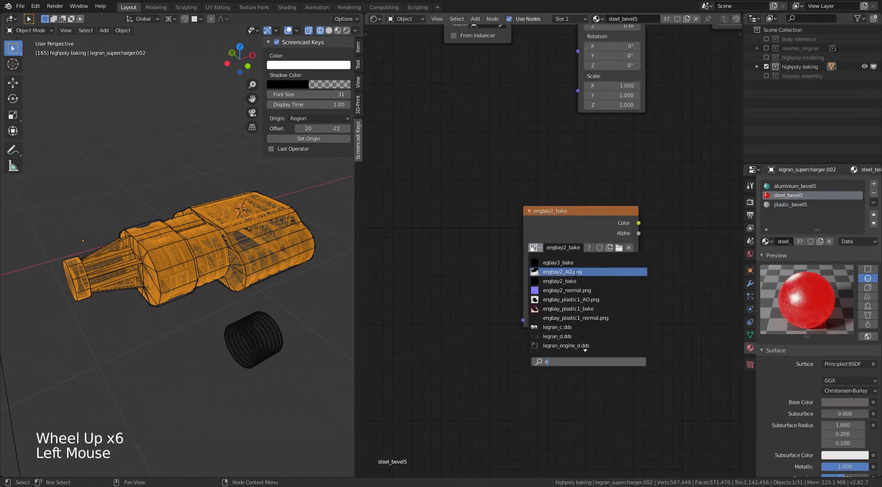
left_click(542, 262)
Step: Assign the egbay3_bake image to the image texture node of the aluminium_bevel5 material
left_click(809, 185)
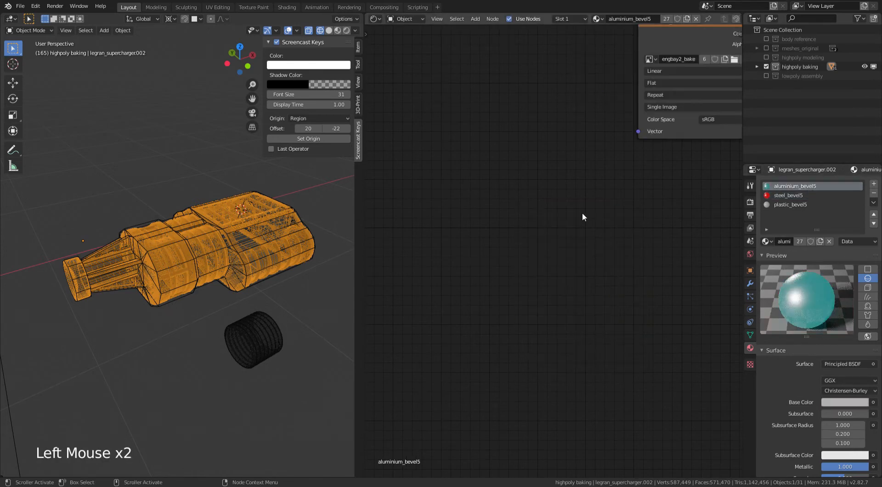
scroll(583, 214, "down", 5)
middle_click_drag(582, 214, 487, 260)
scroll(530, 167, "up", 3)
left_click(512, 163)
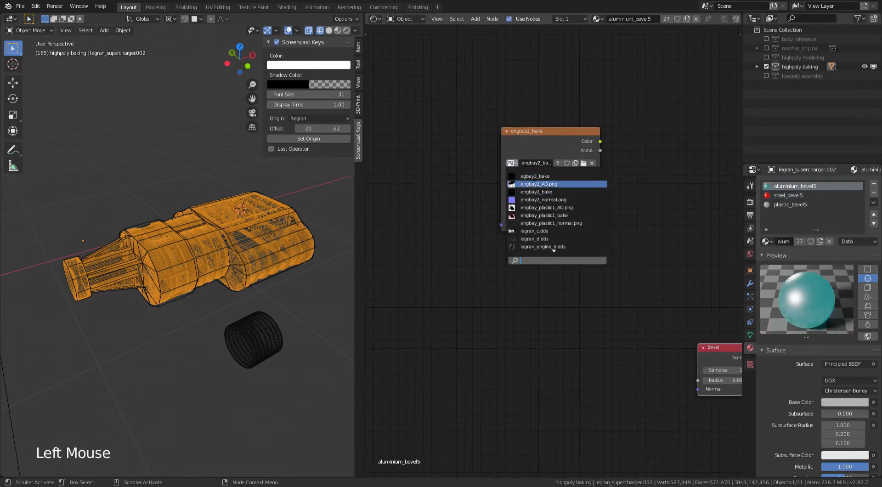
left_click(551, 176)
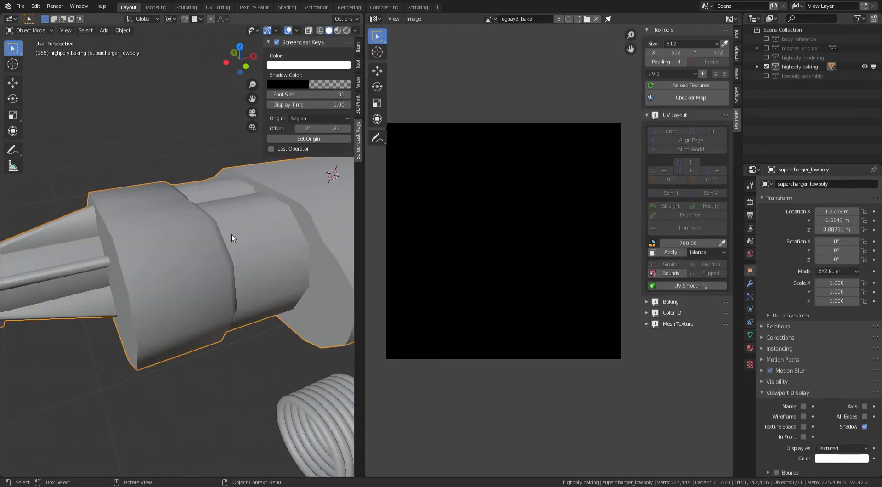
Step: Make a linked duplicate of supercharger_lowpoly and leave it in the same place as the original
mouse_move(263, 236)
middle_mouse_down()
mouse_move(248, 234)
mouse_move(254, 239)
middle_mouse_up()
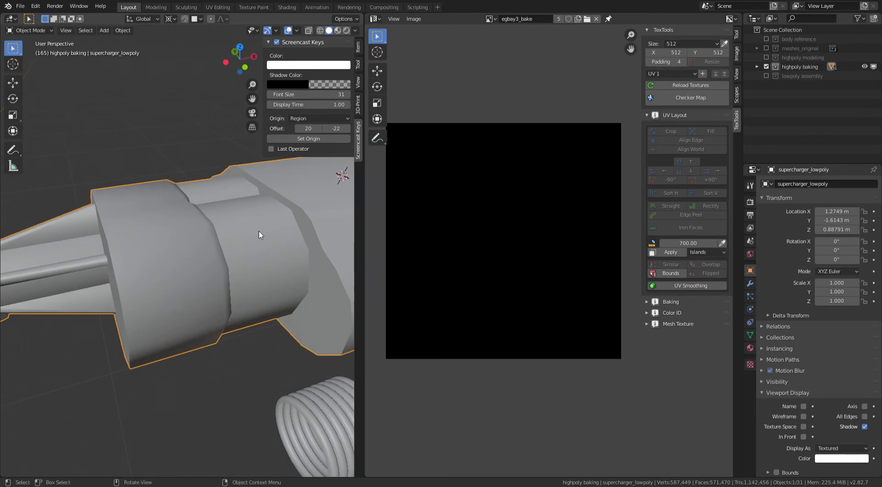
scroll(260, 234, "down", 2)
scroll(242, 244, "up", 1)
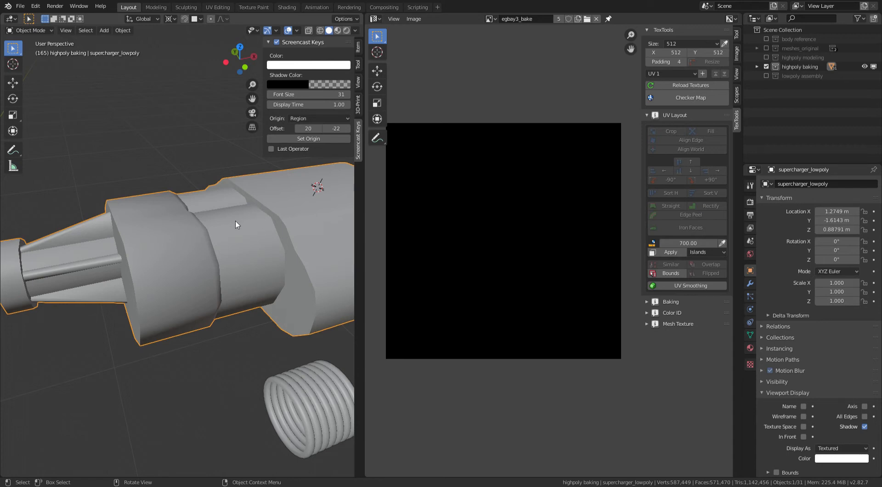
scroll(223, 230, "down", 2)
middle_click_drag(226, 232, 245, 228)
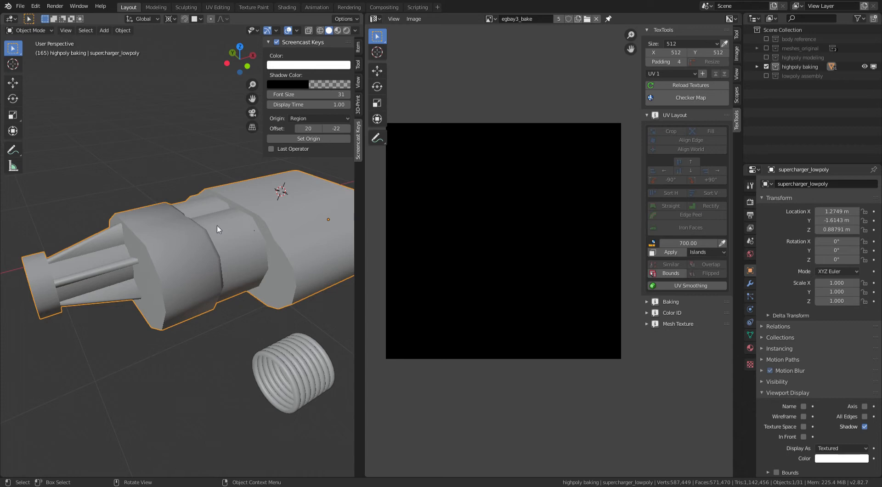
scroll(225, 225, "up", 1)
key("alt+d")
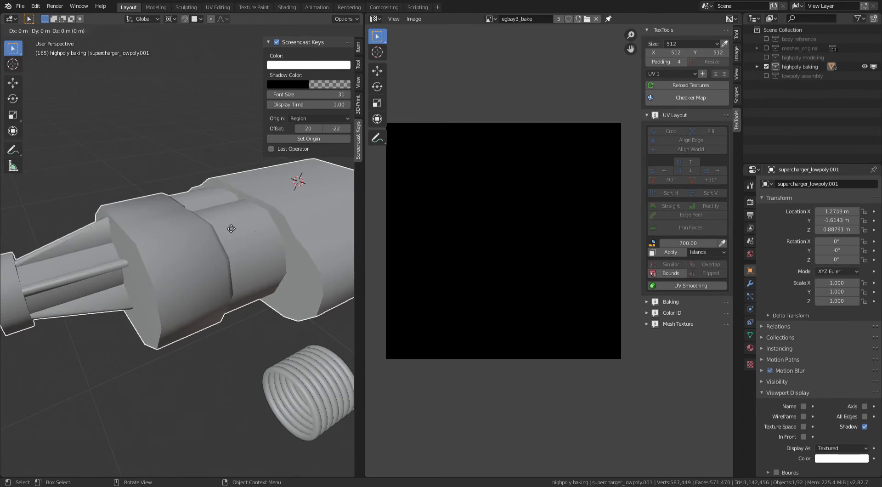
left_click(230, 228)
Step: Add a Displace modifier to the duplicated low-poly supercharger with strength 0.001 and midlevel 0
left_click(749, 283)
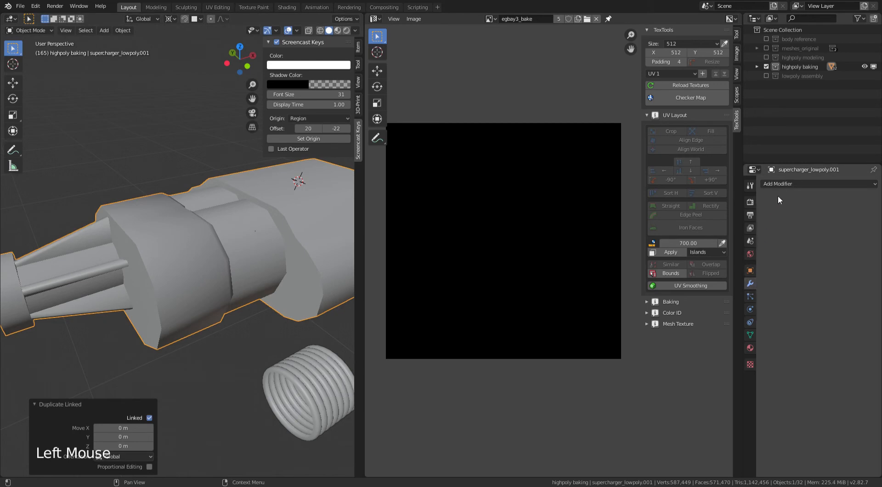
left_click(782, 184)
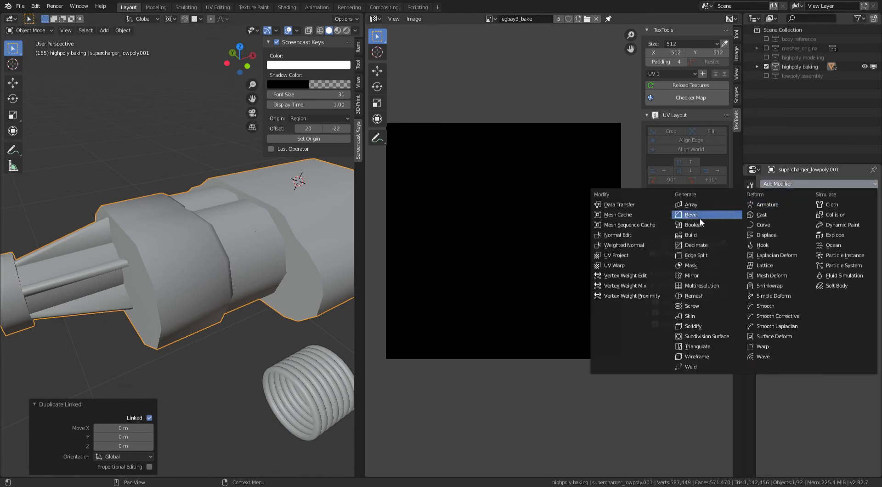
left_click(777, 235)
left_click(844, 285)
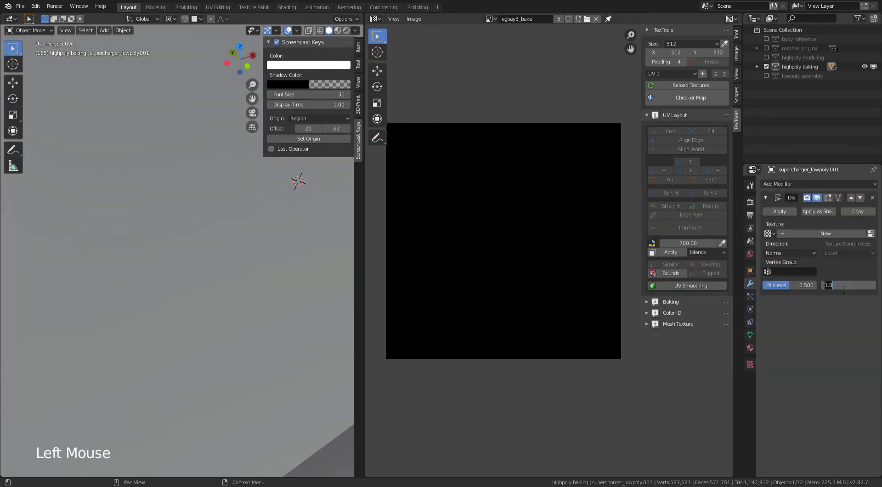
key("BackSpace")
type(".001")
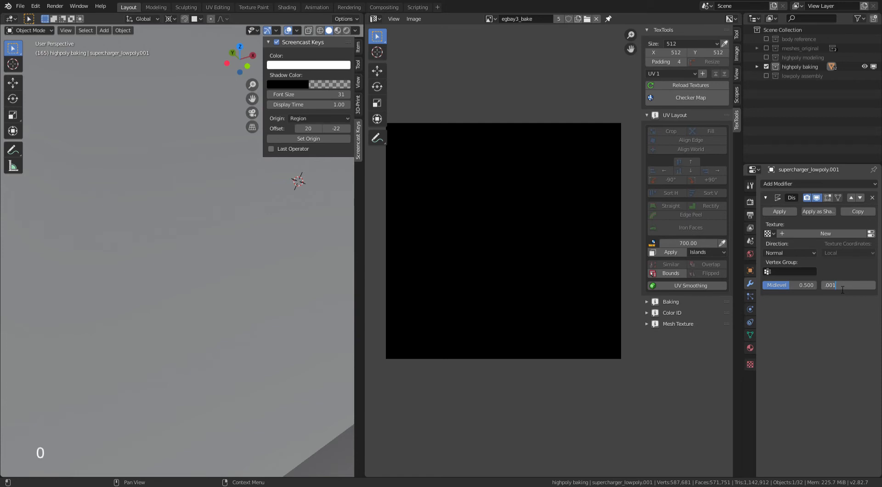
key("Return")
left_click_drag(782, 286, 753, 286)
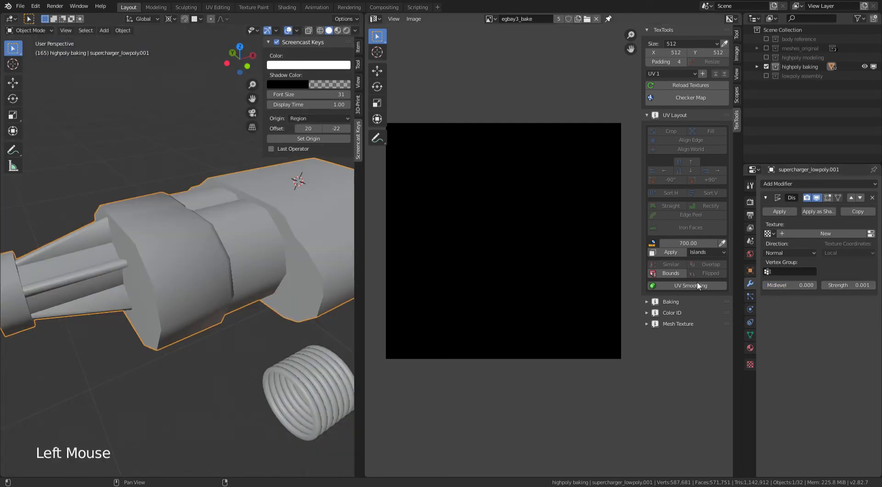
Step: Inspect the displaced supercharger duplicate up close and set its viewport display to Bounds
scroll(212, 270, "up", 4)
middle_click_drag(245, 266, 208, 224)
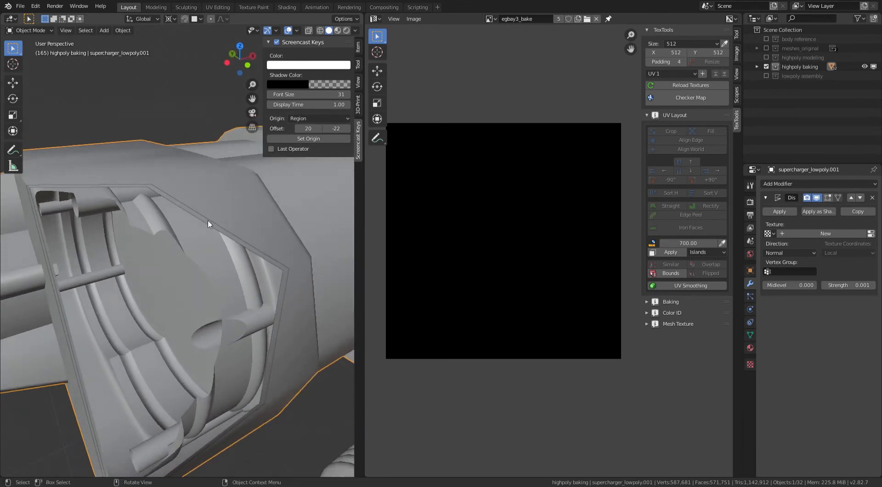
scroll(327, 263, "down", 2)
left_click(750, 270)
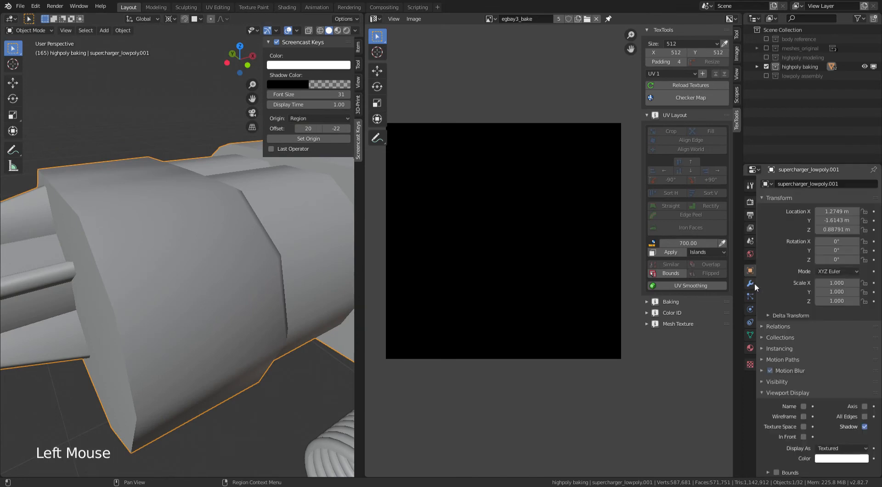
left_click(841, 448)
left_click(831, 437)
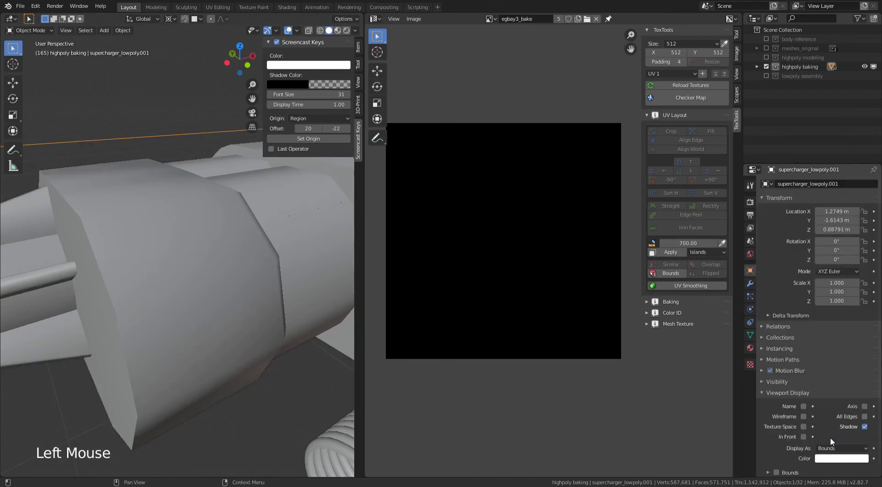
Step: Rename the duplicated low-poly object as supercharger_cage
scroll(257, 309, "down", 4)
scroll(257, 309, "down", 3)
mouse_move(258, 308)
middle_mouse_down()
mouse_move(270, 280)
mouse_move(242, 270)
mouse_move(303, 303)
mouse_move(259, 299)
middle_mouse_up()
scroll(242, 286, "up", 3)
scroll(241, 286, "up", 1)
scroll(305, 299, "down", 1)
middle_click_drag(258, 299, 220, 295)
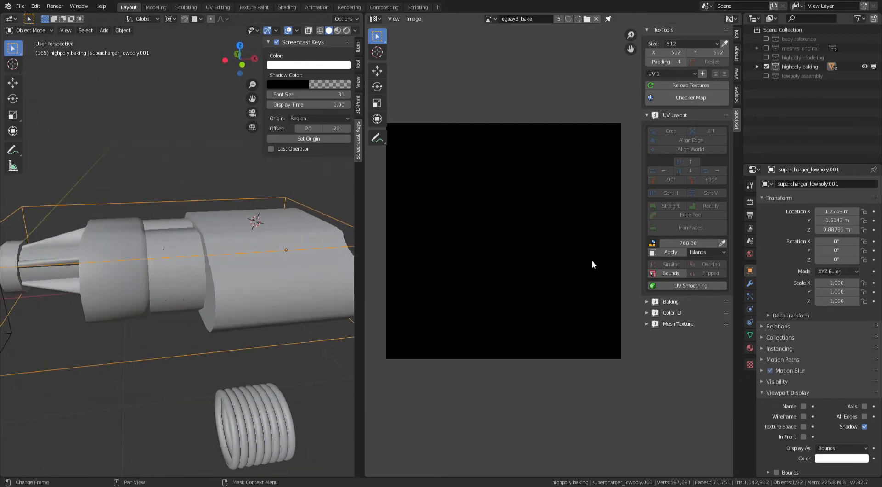
left_click(845, 184)
left_click_drag(845, 186, 816, 197)
type("cage")
key("Return")
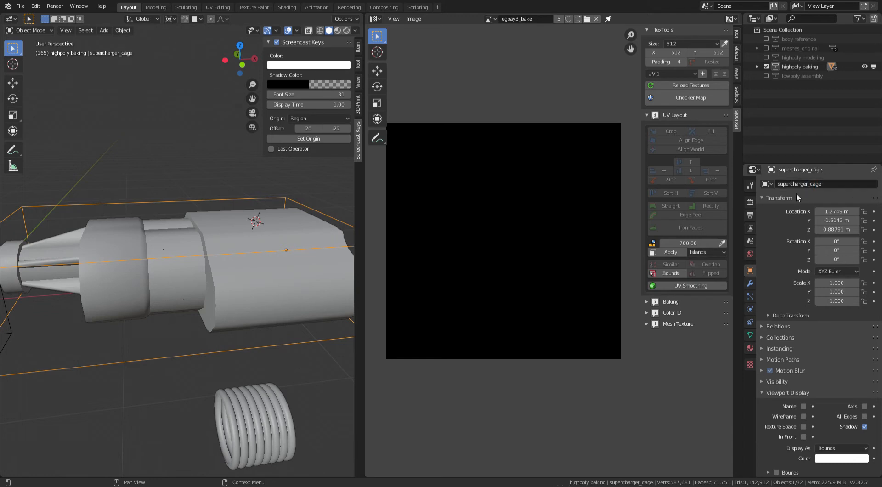
Step: Show the scene's render settings and examine the bake options, including the cage object
middle_click_drag(216, 260, 267, 258)
left_click(750, 202)
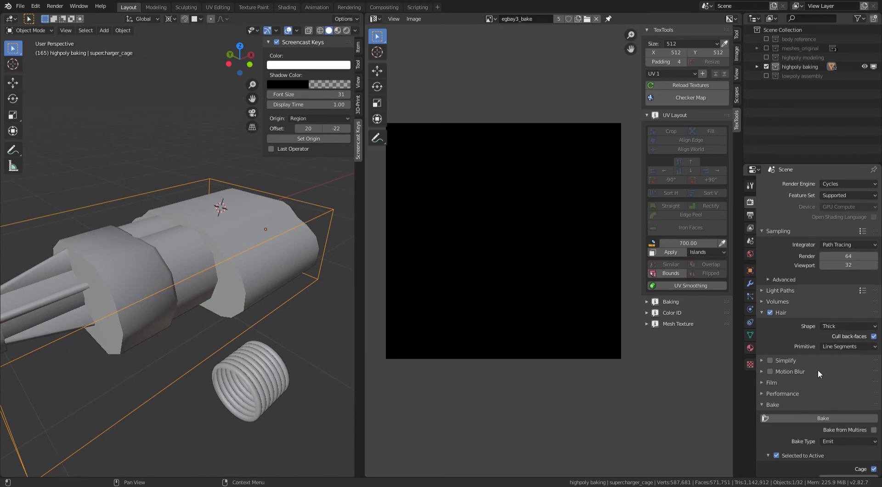
left_click(770, 402)
left_click(770, 402)
scroll(828, 435, "down", 4)
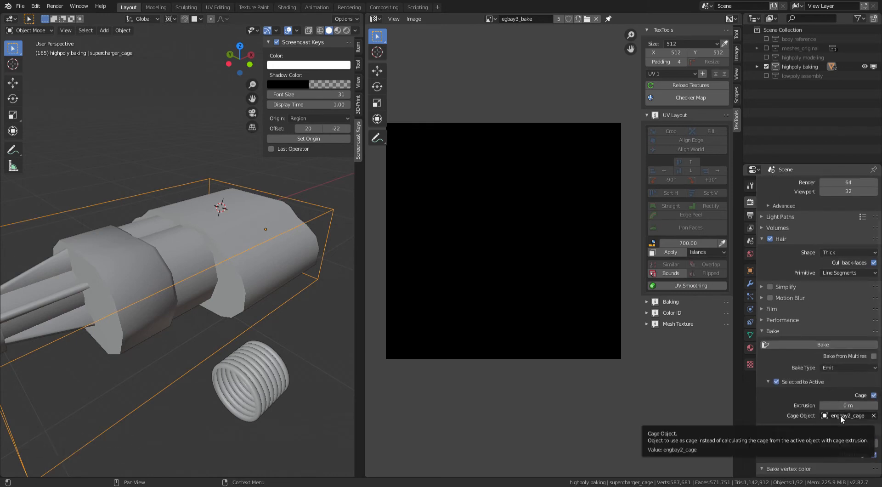
scroll(268, 250, "down", 2)
Step: Show the viewport in wireframe and pick through the overlapping supercharger objects until supercharger_cage is selected
middle_click_drag(269, 250, 250, 240)
key("z")
left_click(149, 266)
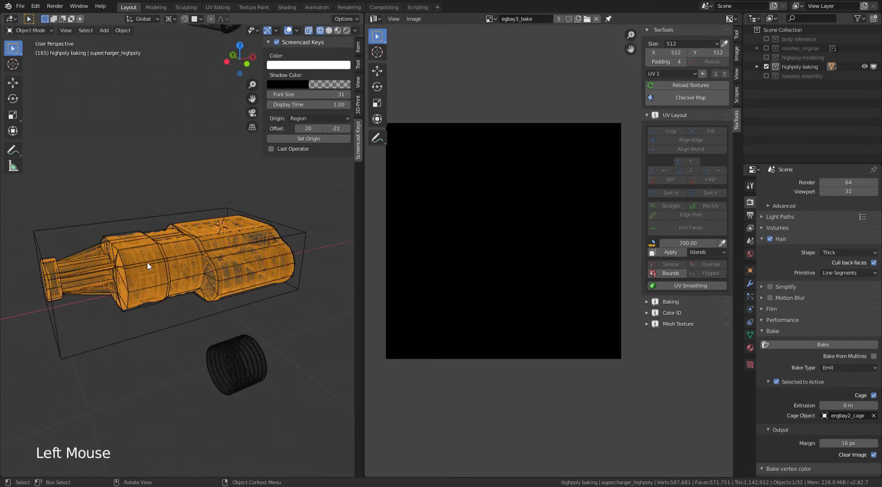
left_click(147, 234)
left_click(144, 234)
left_click(144, 233)
scroll(143, 233, "up", 1)
left_click(131, 210)
scroll(132, 210, "up", 1)
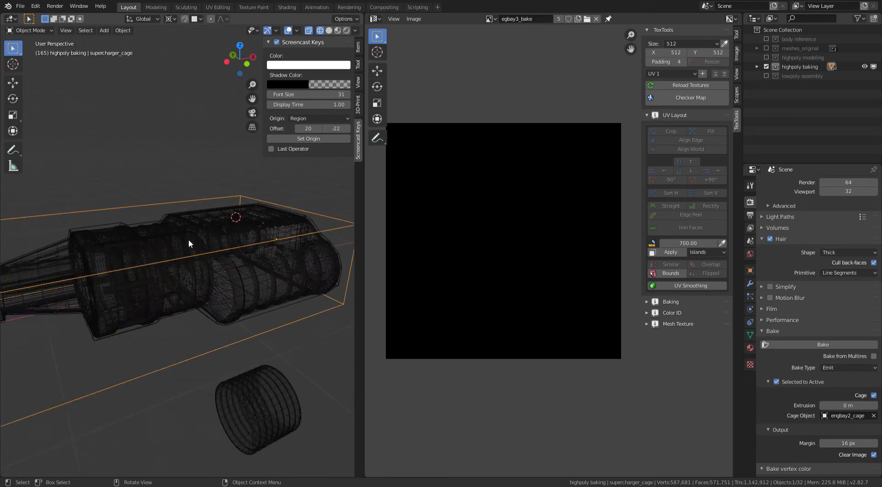
Step: Expand the highpoly baking collection and disable all its objects in viewports except supercharger_cage, supercharger_highpoly and supercharger_lowpoly
left_click(757, 67)
scroll(819, 112, "down", 8)
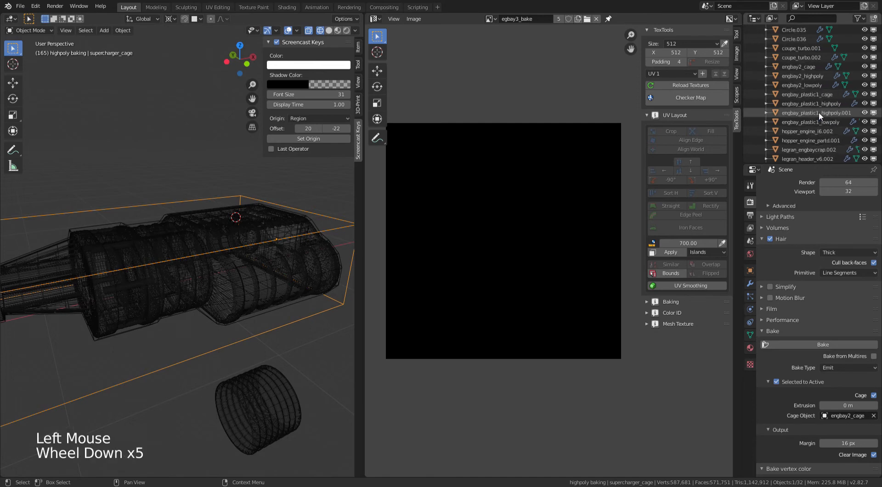
scroll(815, 97, "up", 15)
scroll(821, 122, "down", 2)
scroll(821, 122, "down", 9)
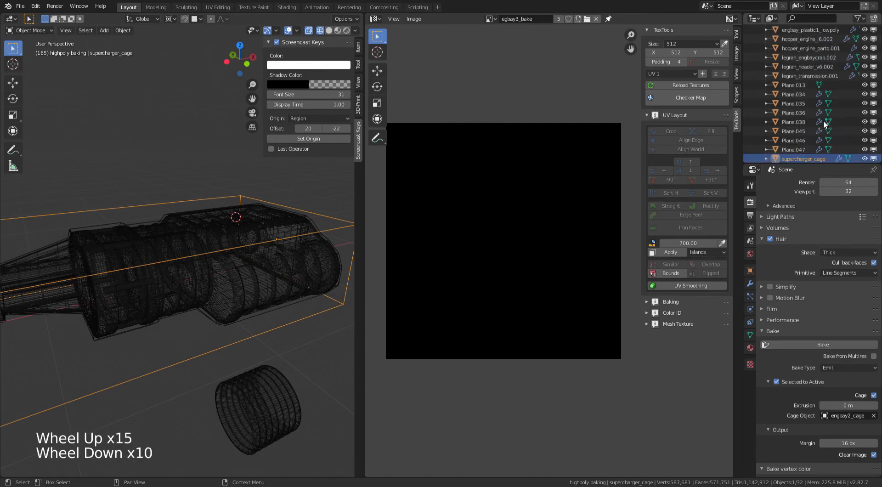
scroll(846, 133, "down", 1)
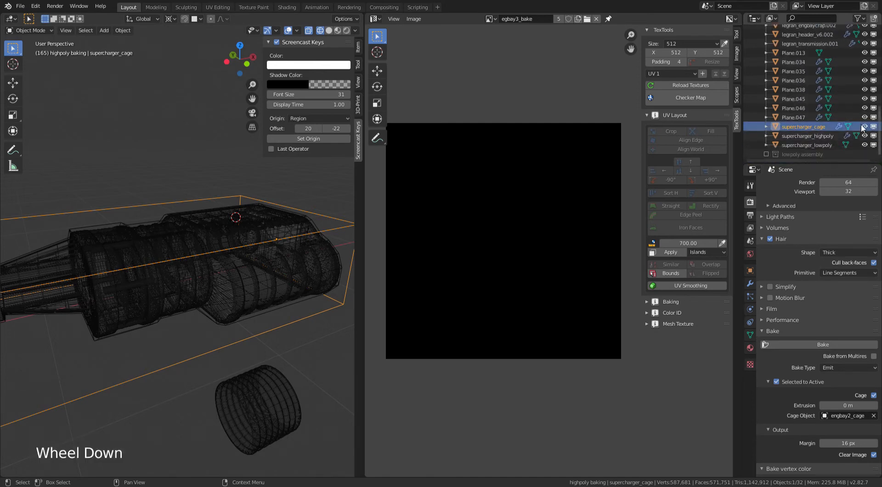
left_click_drag(875, 117, 875, 42)
scroll(875, 43, "up", 5)
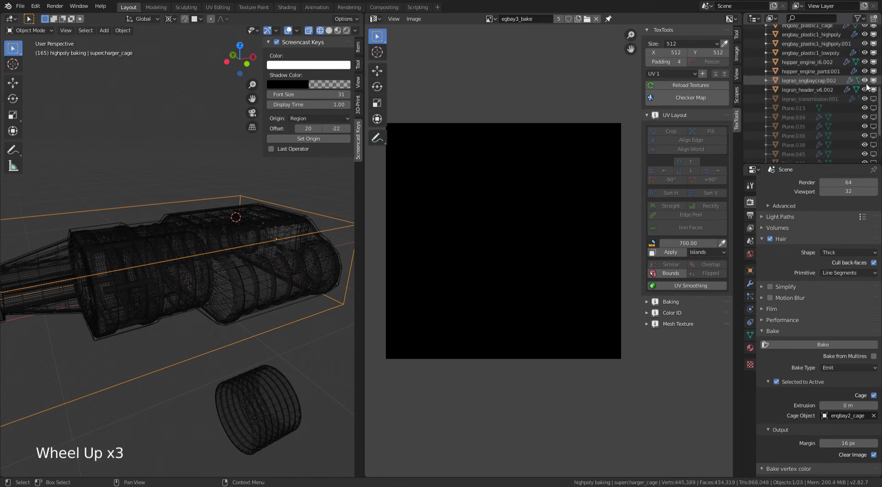
left_click_drag(874, 127, 872, 52)
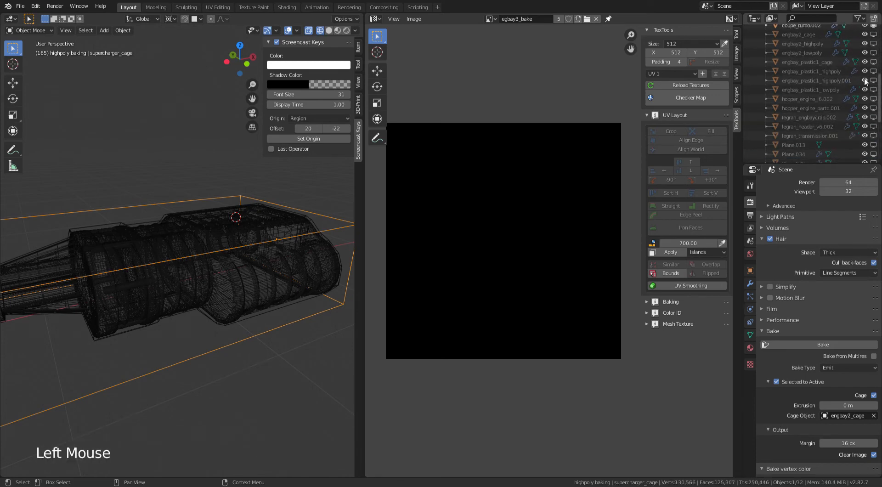
scroll(874, 69, "up", 5)
left_click_drag(874, 136, 874, 43)
scroll(841, 104, "down", 14)
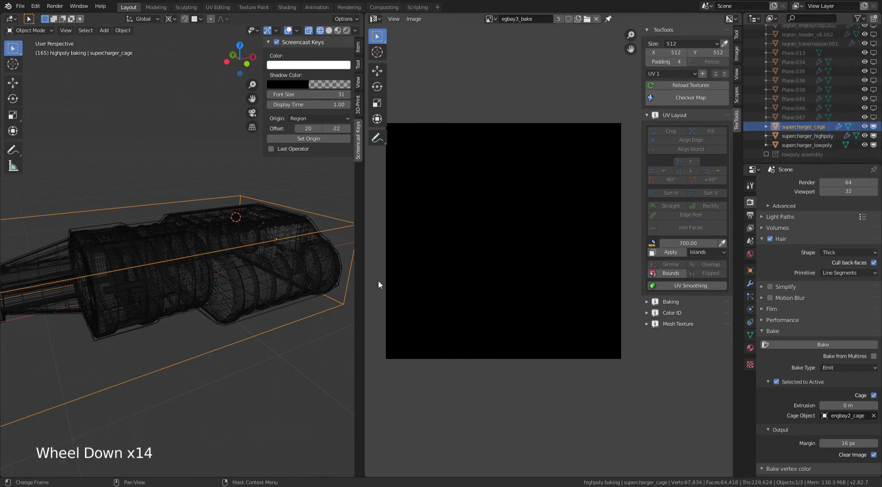
Step: Set the Cycles render samples to 32
mouse_move(281, 271)
middle_mouse_down()
mouse_move(232, 264)
mouse_move(272, 266)
middle_mouse_up()
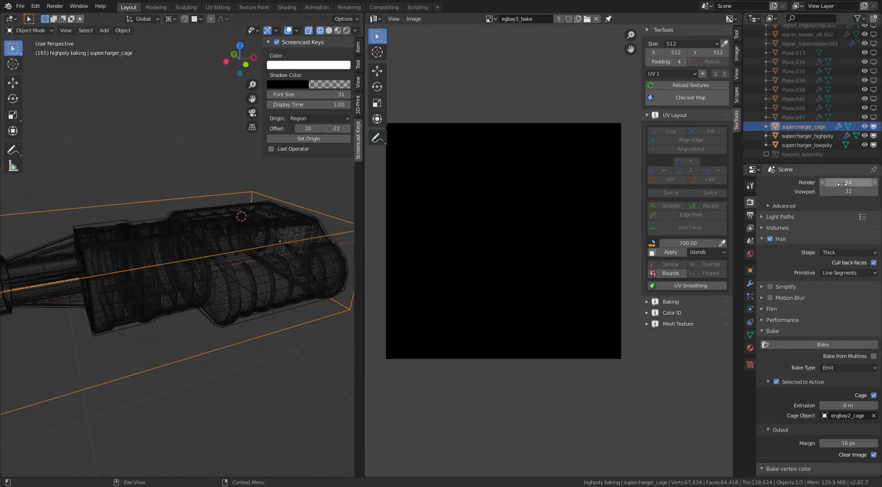
scroll(835, 191, "up", 3)
scroll(822, 220, "down", 4)
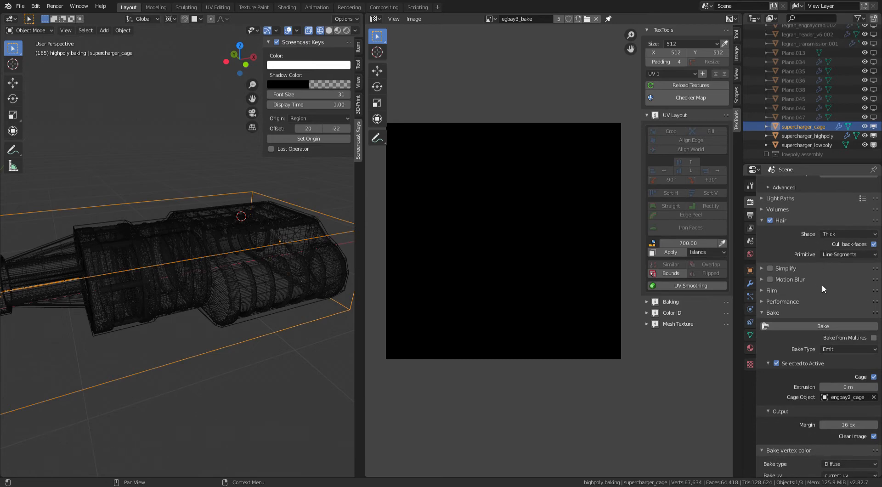
scroll(841, 281, "up", 8)
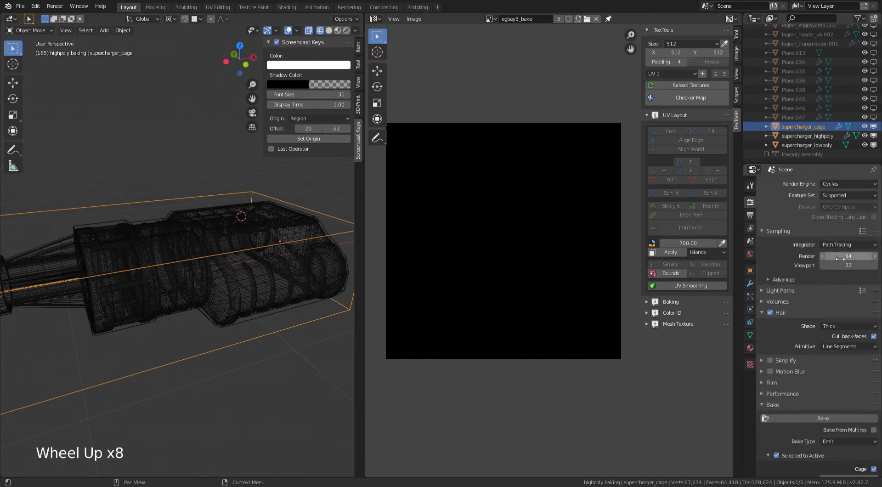
left_click(845, 259)
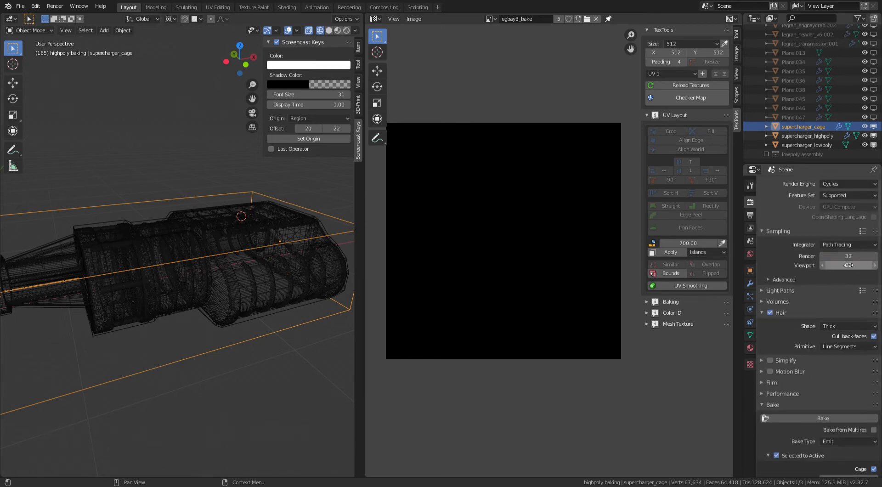
Step: Set the Cycles bake type to Normal and choose supercharger_cage as the cage object
scroll(841, 281, "down", 6)
scroll(830, 284, "down", 2)
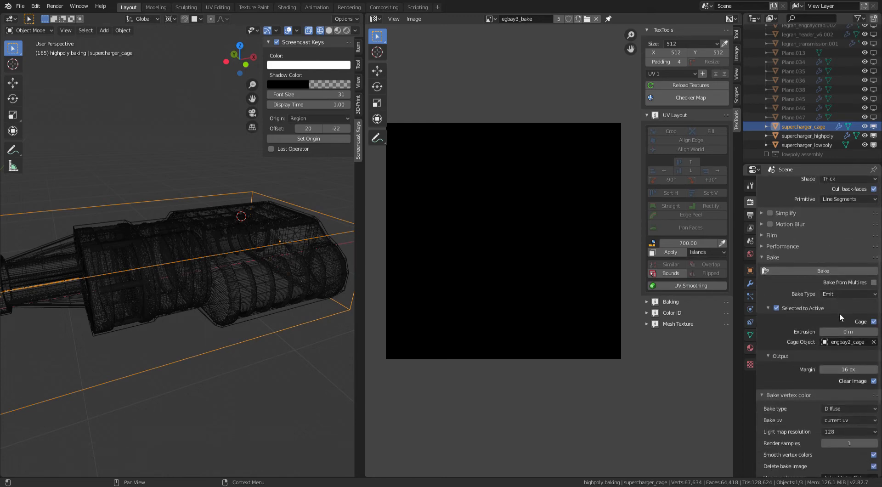
left_click(851, 293)
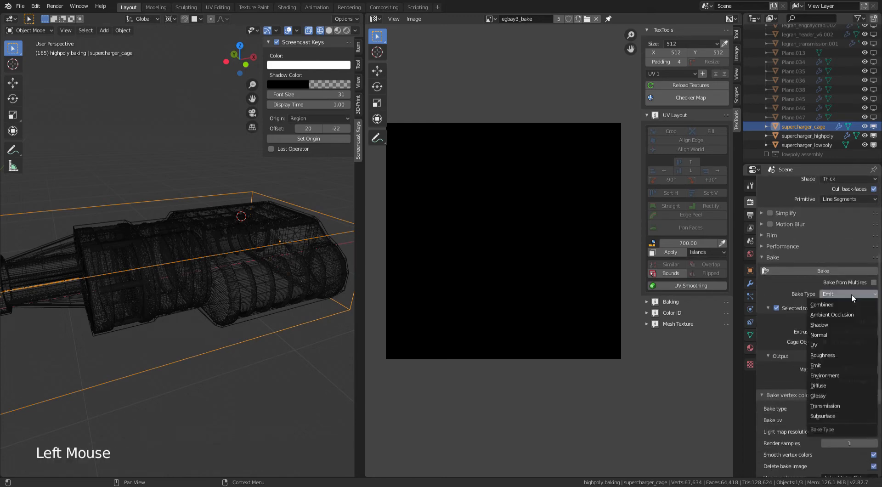
left_click(833, 335)
scroll(847, 299, "down", 3)
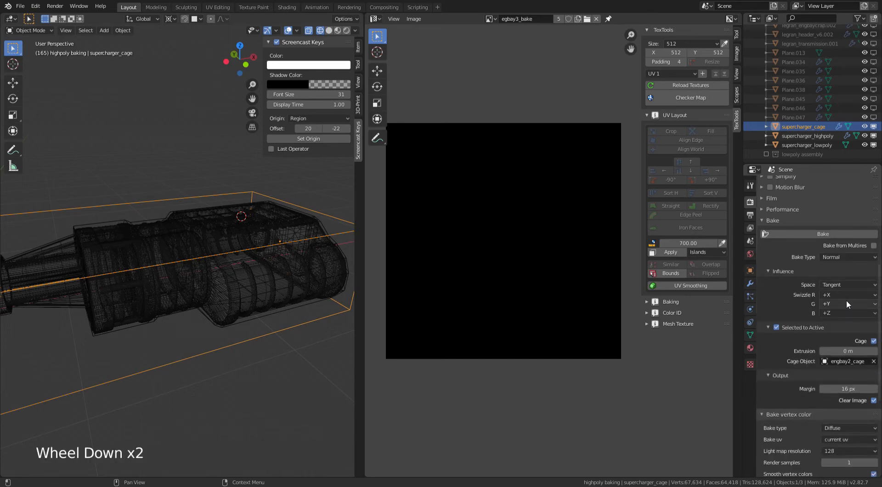
left_click(857, 344)
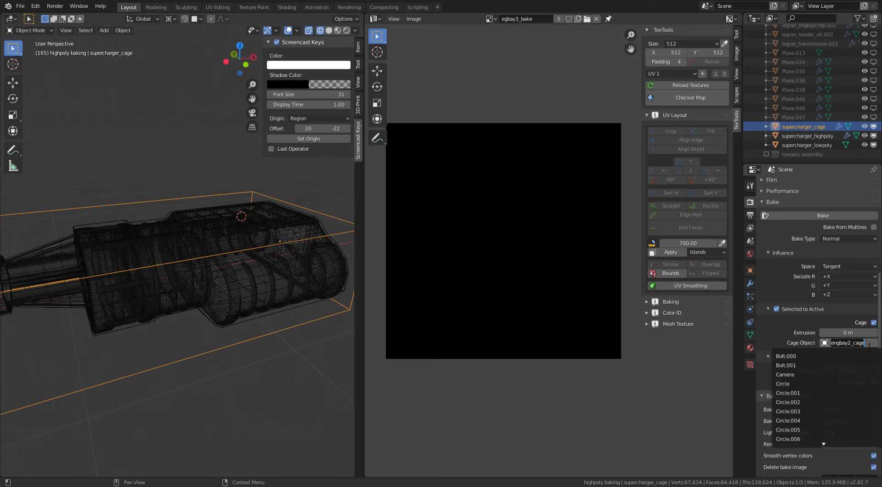
type("super")
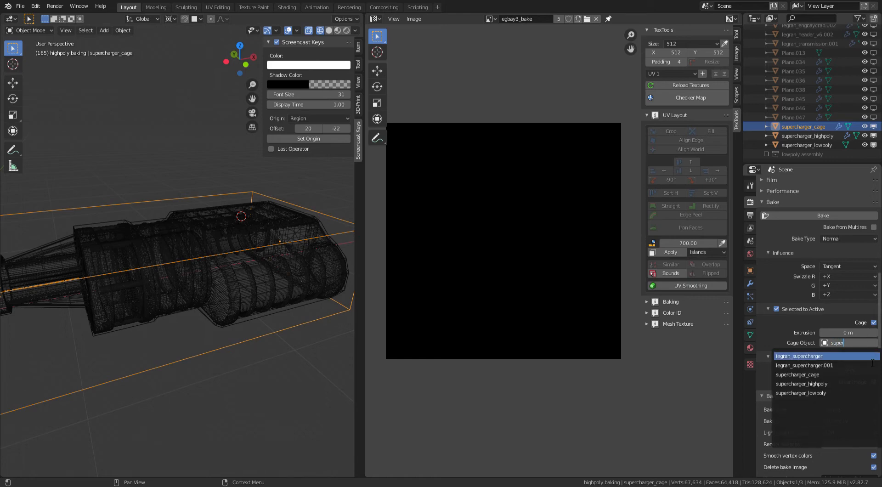
left_click(827, 375)
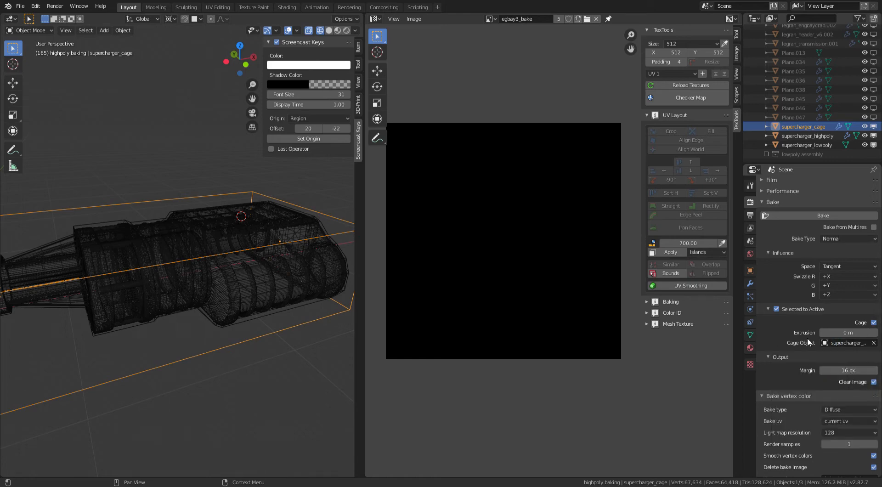
Step: Select supercharger_highpoly, add supercharger_lowpoly as the active object, and bake the normal map with Selected to Active
scroll(785, 329, "down", 2)
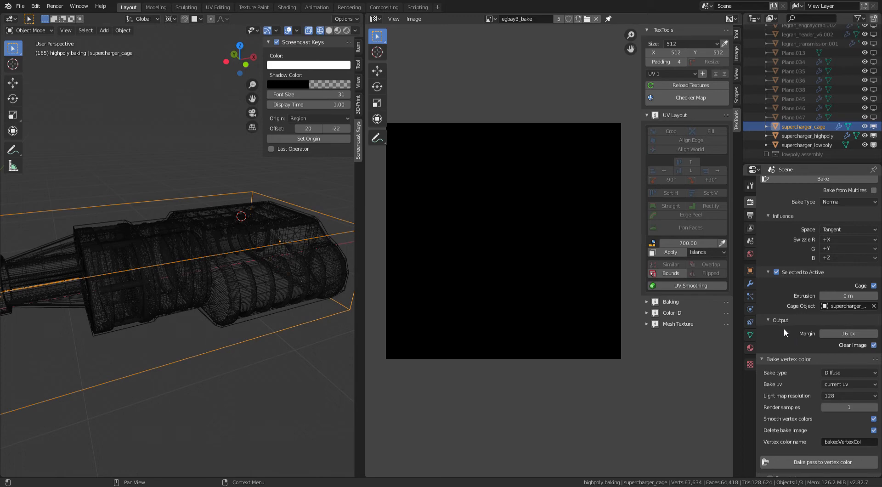
left_click(255, 283)
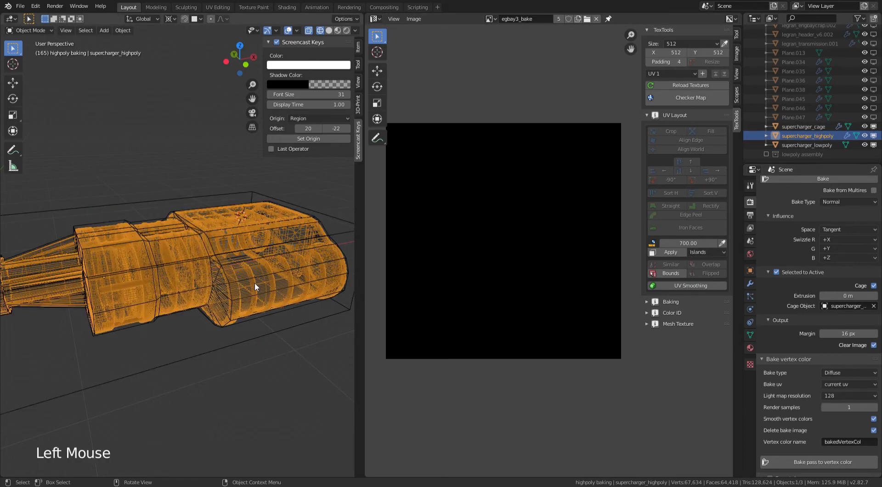
left_click(249, 318, "shift")
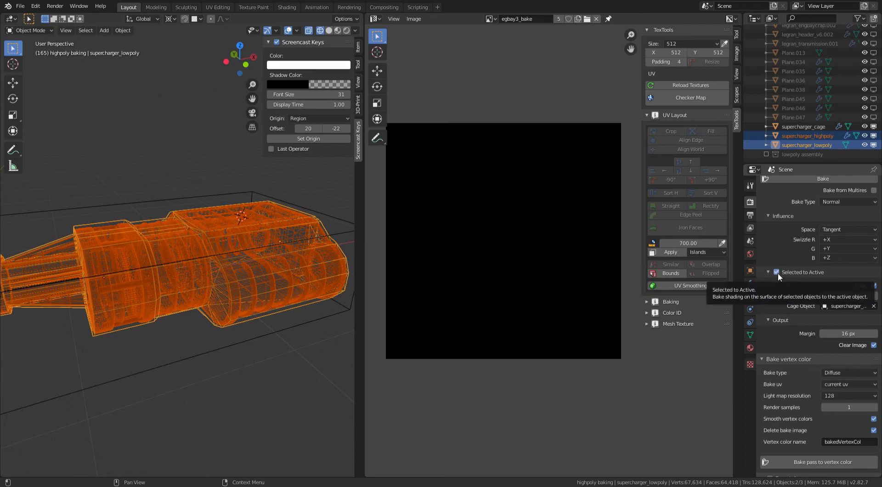
scroll(819, 216, "up", 1)
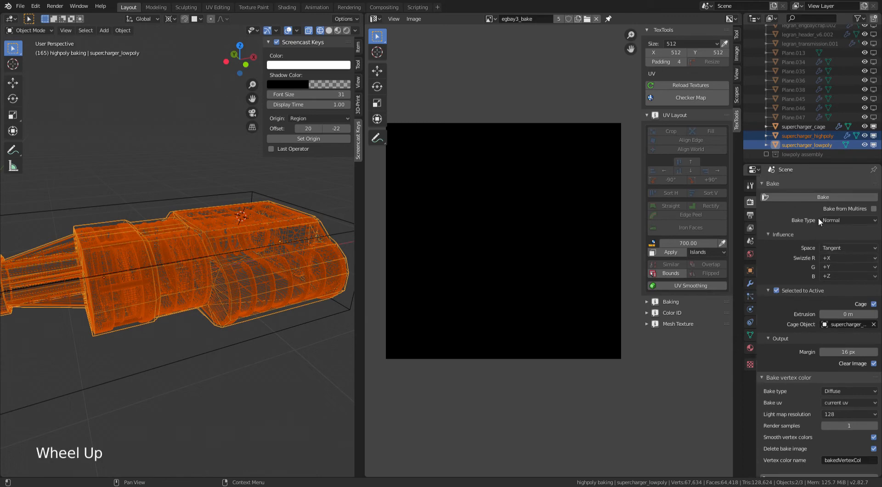
left_click(832, 195)
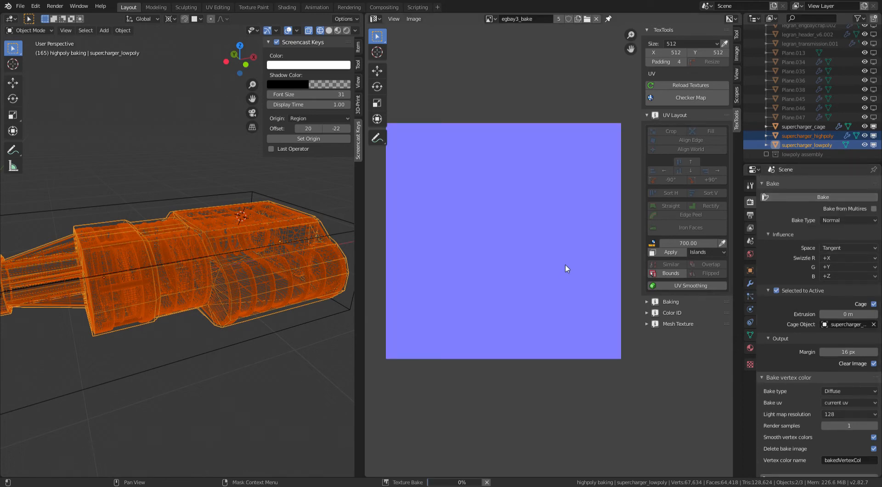
Step: Examine the baked normal map closely, including the round and oval end caps, for errors and missing detail
scroll(565, 268, "up", 1)
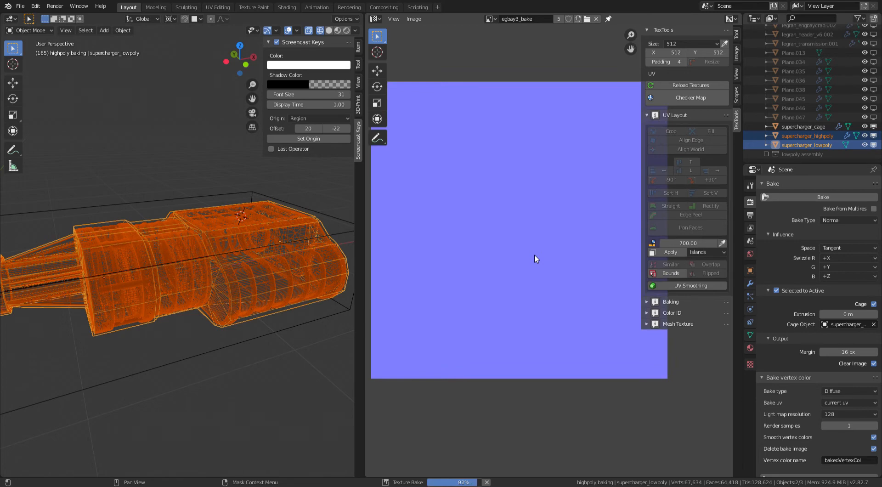
scroll(534, 255, "down", 1)
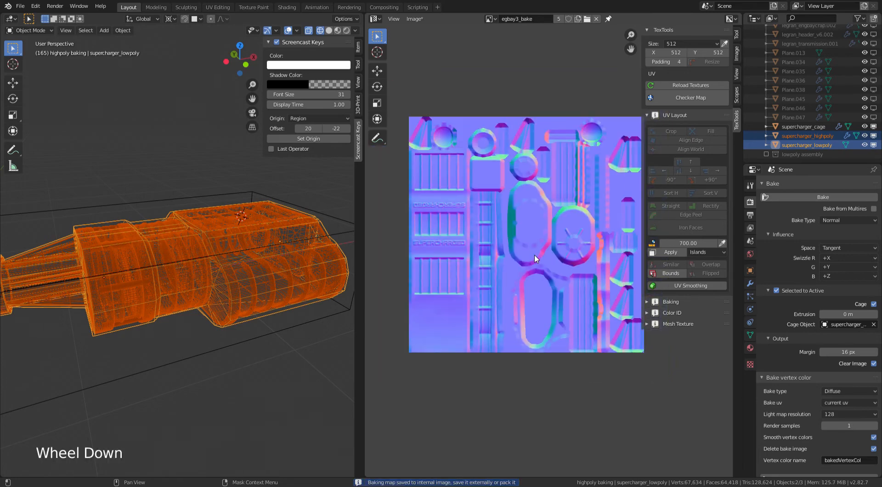
scroll(549, 244, "up", 2)
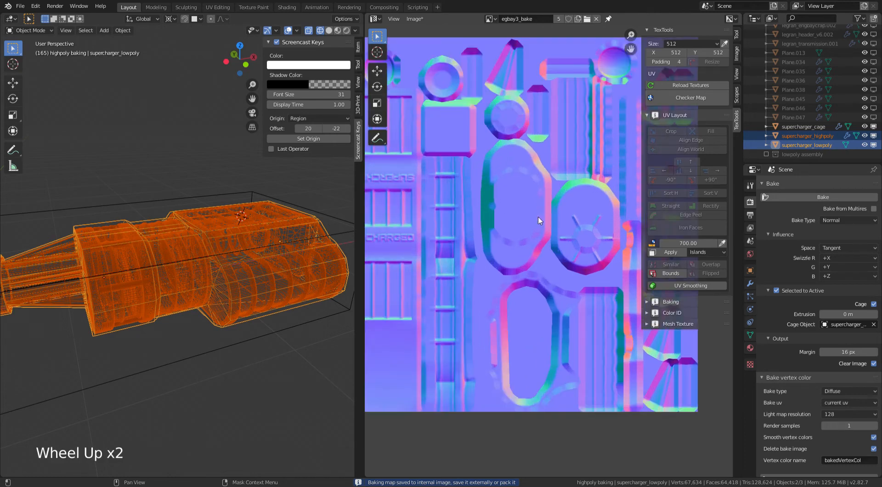
mouse_move(491, 205)
middle_mouse_down()
mouse_move(484, 269)
mouse_move(585, 262)
mouse_move(520, 239)
mouse_move(504, 211)
middle_mouse_up()
scroll(540, 271, "up", 1)
scroll(523, 209, "up", 3)
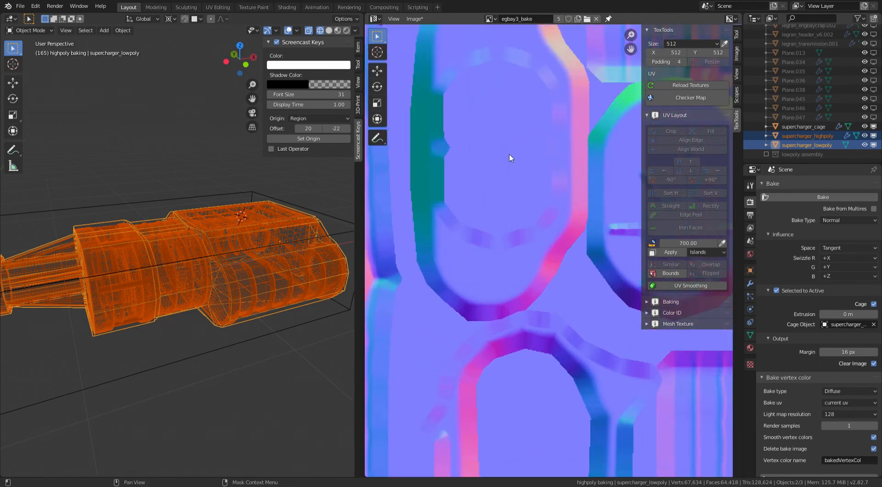
scroll(511, 158, "down", 5)
middle_click_drag(540, 188, 501, 169)
scroll(497, 227, "up", 3)
scroll(489, 193, "down", 2)
scroll(490, 198, "down", 1)
scroll(597, 198, "up", 1)
middle_click_drag(597, 197, 722, 242)
scroll(573, 217, "down", 3)
middle_click_drag(573, 217, 514, 225)
scroll(515, 225, "up", 2)
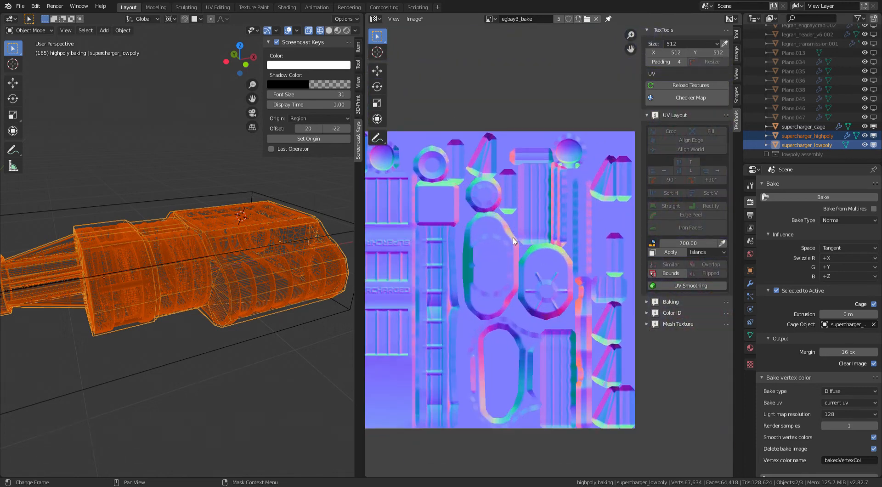
middle_click_drag(474, 271, 555, 237)
scroll(544, 250, "up", 1)
scroll(535, 250, "up", 1)
scroll(525, 240, "down", 1)
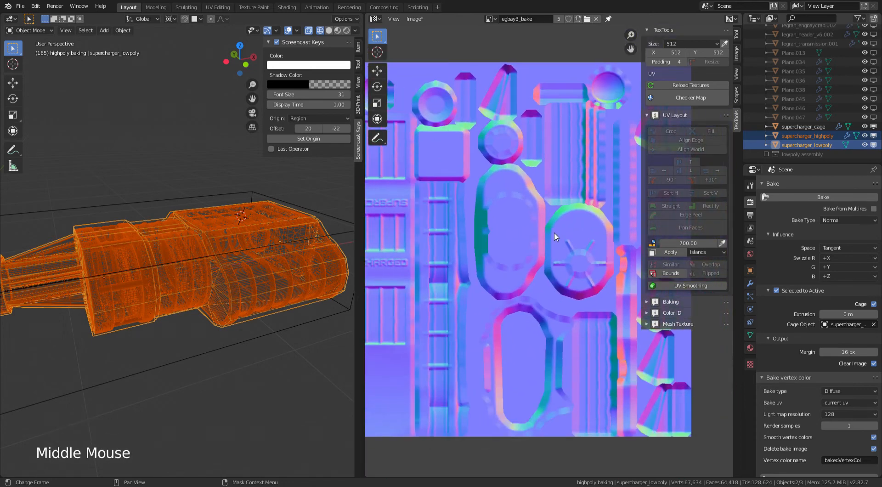
Step: Save the baked normal map image to an external file
key("shift+ctrl+alt+s")
left_click(449, 96)
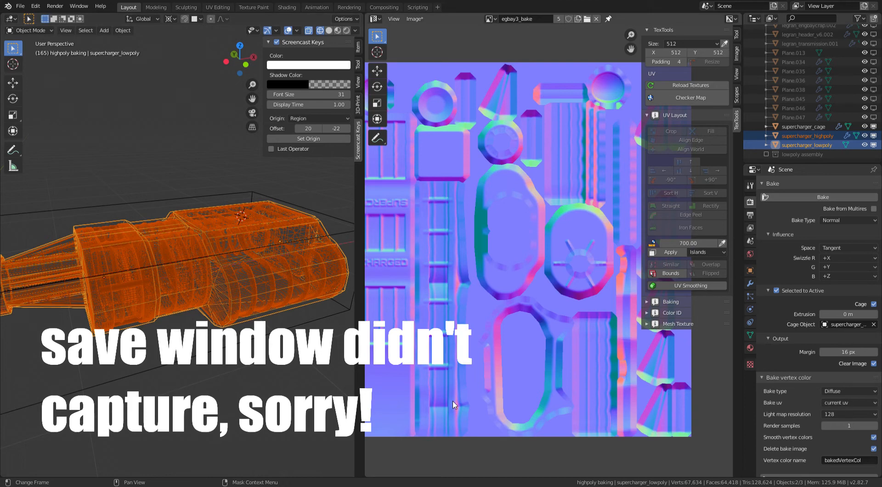
key("alt+s")
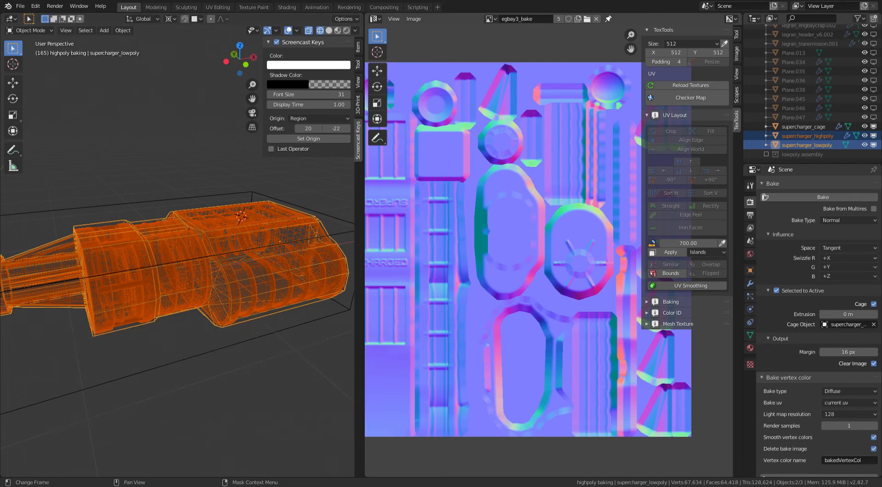
Step: Show the engbay3 material in the Shader Editor and its material properties, with the 3D viewport in solid shading
left_click(376, 18)
left_click(398, 81)
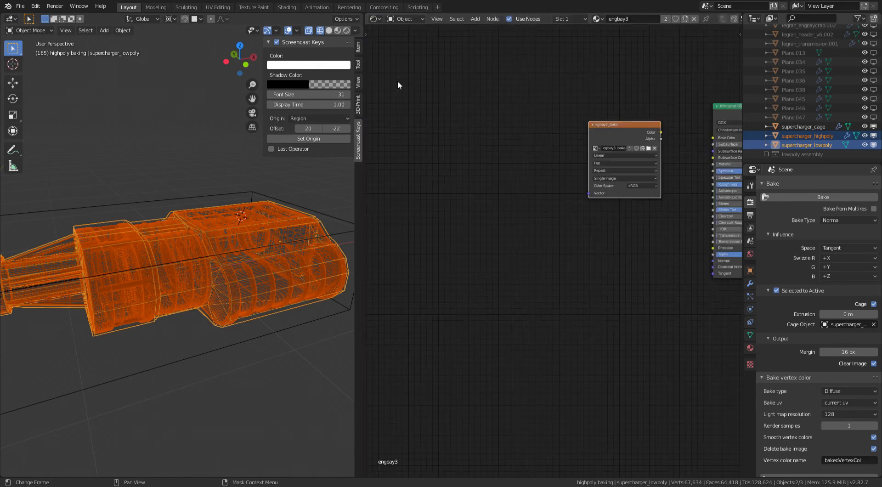
key("z")
scroll(275, 258, "down", 3)
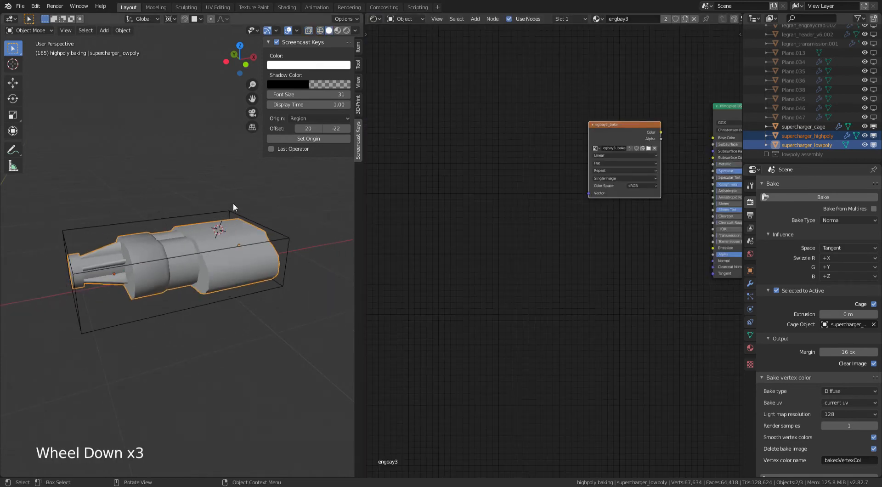
scroll(233, 203, "up", 1)
left_click(751, 347)
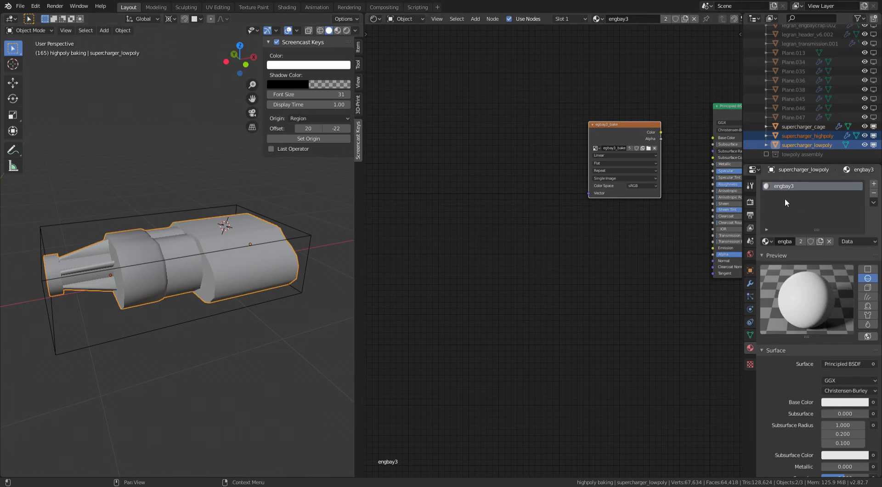
Step: Duplicate the egbay3_bake image texture node and place the copy level with the lower part of the Principled BSDF
scroll(721, 259, "down", 2)
middle_click_drag(720, 258, 516, 305)
scroll(516, 306, "up", 3)
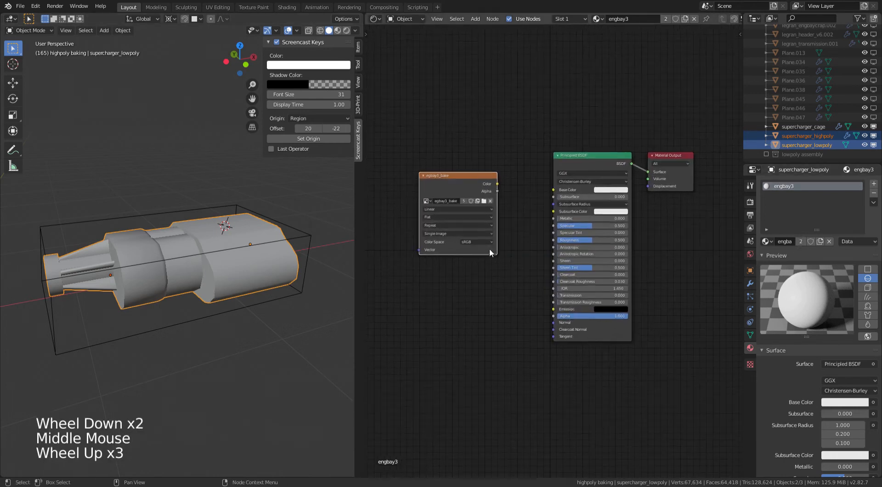
middle_click_drag(493, 253, 555, 233)
left_click_drag(517, 163, 741, 104)
left_click(741, 105)
key("shift+d")
key("shift+d")
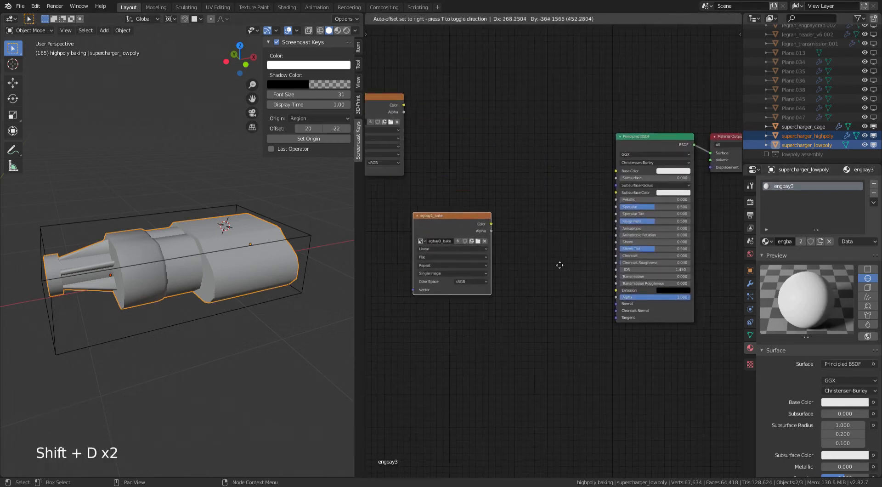
scroll(525, 312, "up", 4)
left_click(507, 283)
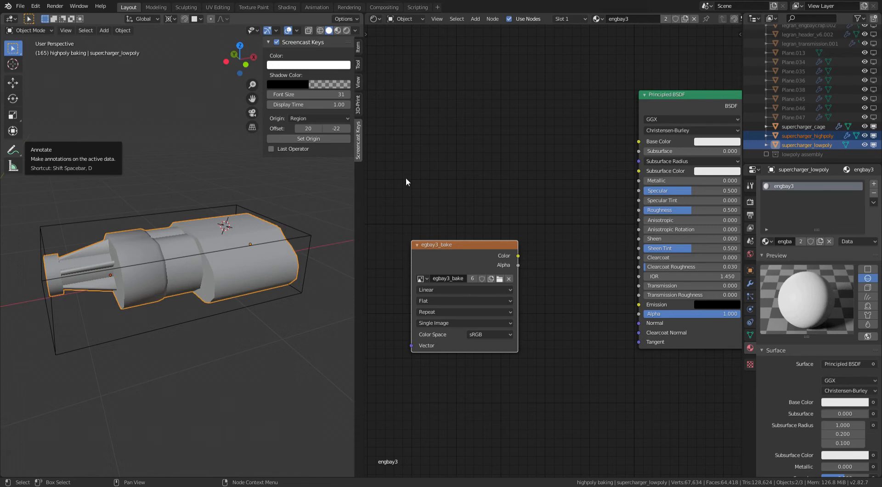
Step: Add a Normal Map node between the duplicated image texture node and the Principled BSDF
middle_click_drag(462, 273, 547, 194)
scroll(547, 193, "down", 1)
left_click_drag(547, 195, 444, 189)
key("shift+a")
mouse_move(473, 179)
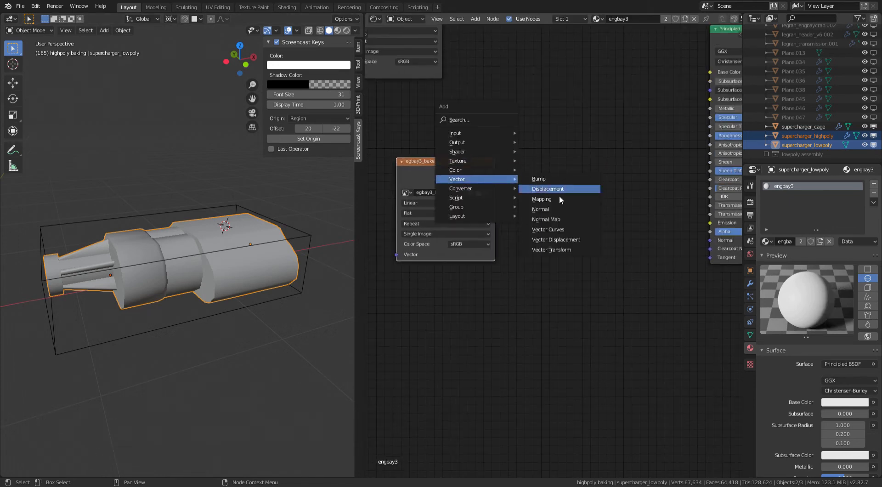
left_click(546, 219)
left_click(542, 186)
Step: Link the duplicated texture's Color through the Normal Map into the Principled BSDF's Normal input, with its color space set to Linear
left_click_drag(496, 172, 565, 242)
left_click(482, 244)
left_click(473, 261)
middle_click_drag(623, 204, 551, 229)
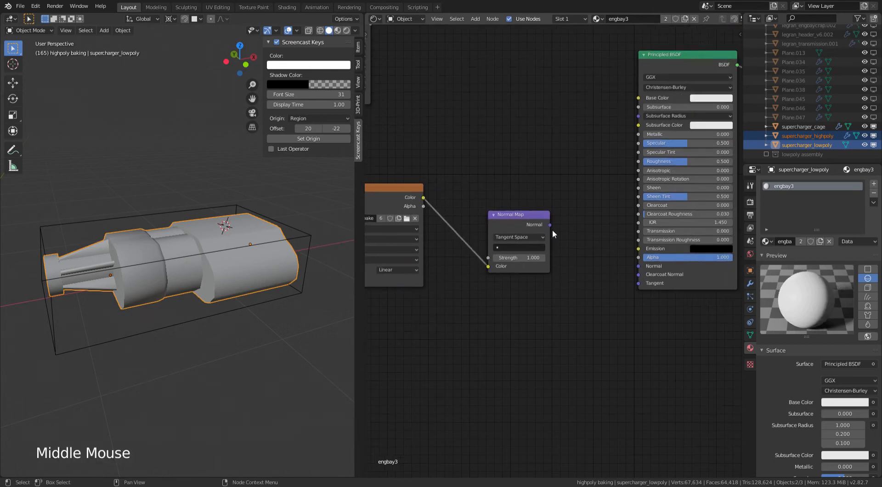
left_click_drag(550, 224, 639, 266)
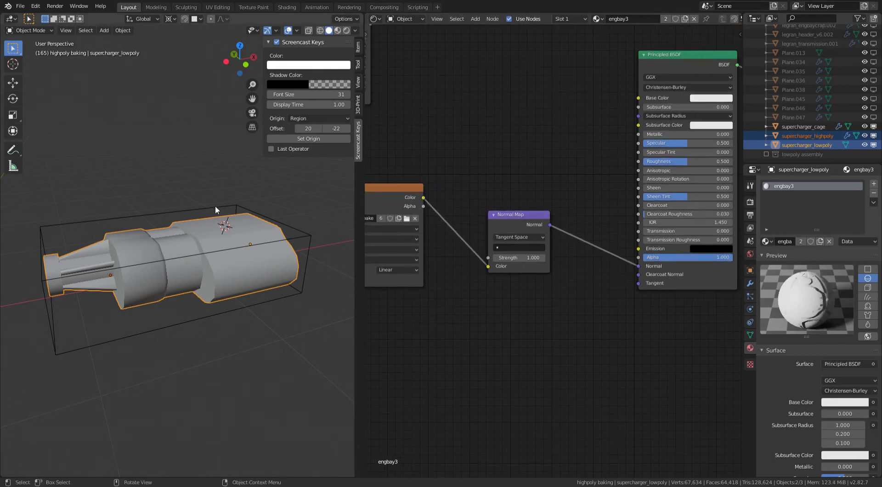
Step: Show the supercharger in material preview shading and set the Principled BSDF's Metallic value to 1.000
key("z")
scroll(221, 308, "up", 3)
mouse_move(222, 308)
middle_mouse_down()
mouse_move(252, 280)
mouse_move(274, 286)
mouse_move(306, 261)
mouse_move(174, 277)
mouse_move(115, 271)
mouse_move(257, 239)
middle_mouse_up()
scroll(305, 260, "down", 3)
scroll(115, 271, "up", 2)
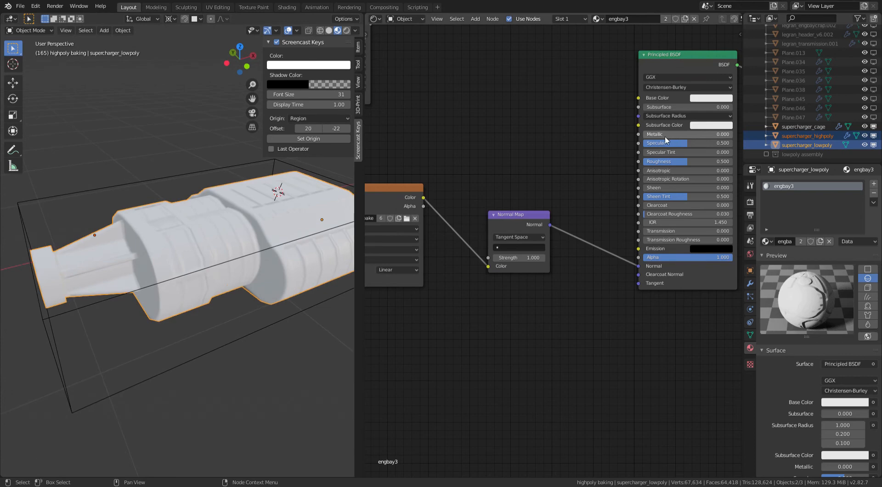
left_click_drag(666, 140, 735, 140)
Step: Examine the normal-mapped low-poly supercharger from several angles in the material preview
scroll(193, 248, "down", 3)
middle_click_drag(193, 249, 140, 245)
middle_click_drag(140, 246, 167, 241, "shift")
scroll(168, 241, "up", 1)
middle_click_drag(167, 241, 138, 240)
scroll(184, 249, "up", 2)
middle_click_drag(234, 255, 6, 287)
scroll(192, 251, "down", 3)
scroll(181, 297, "down", 2)
middle_click_drag(216, 290, 131, 249)
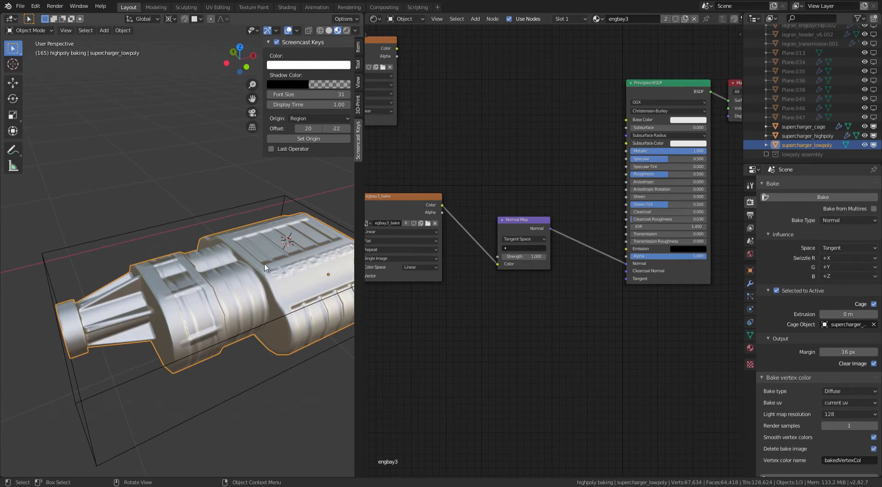
scroll(235, 266, "up", 2)
middle_click_drag(235, 266, 296, 283)
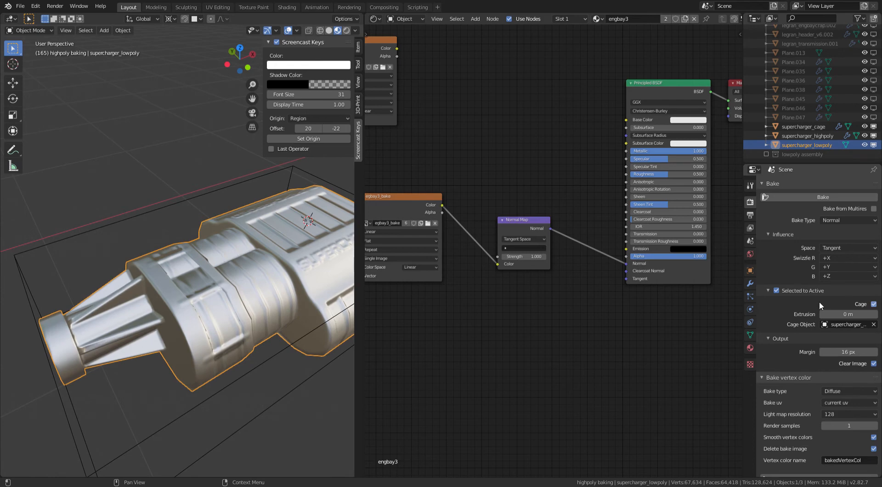
Step: Disconnect the Normal Map node from the Principled BSDF's Normal input
scroll(478, 177, "down", 2)
middle_click_drag(478, 177, 607, 242)
scroll(598, 232, "up", 6)
left_click(486, 120)
scroll(634, 221, "down", 2)
middle_click_drag(675, 250, 499, 137)
scroll(678, 291, "up", 1)
scroll(677, 291, "up", 1)
left_click_drag(668, 286, 666, 277)
Step: Reposition the unlinked egbay3_bake image texture node and keep it selected as the bake target
scroll(686, 279, "down", 2)
scroll(535, 189, "down", 2)
scroll(551, 195, "up", 4)
middle_click_drag(536, 190, 437, 84)
left_click_drag(437, 84, 474, 102)
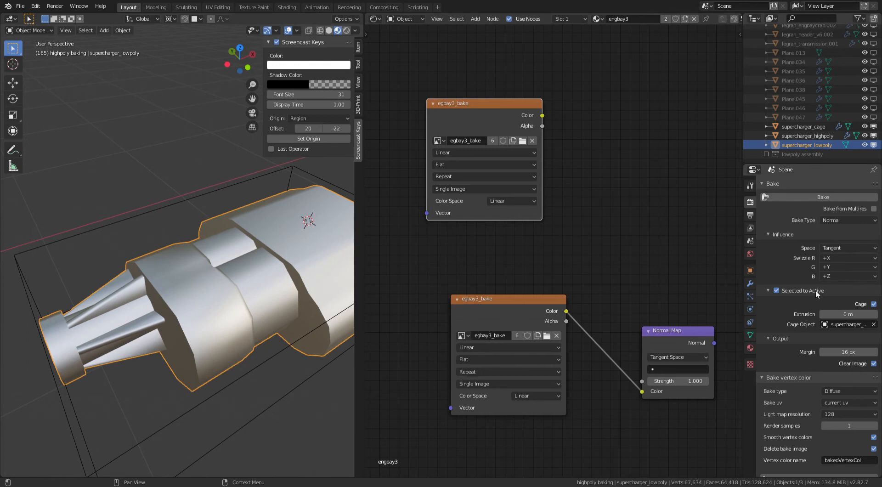
Step: Set the bake type to Ambient Occlusion and review the sampling and output settings
left_click(858, 222)
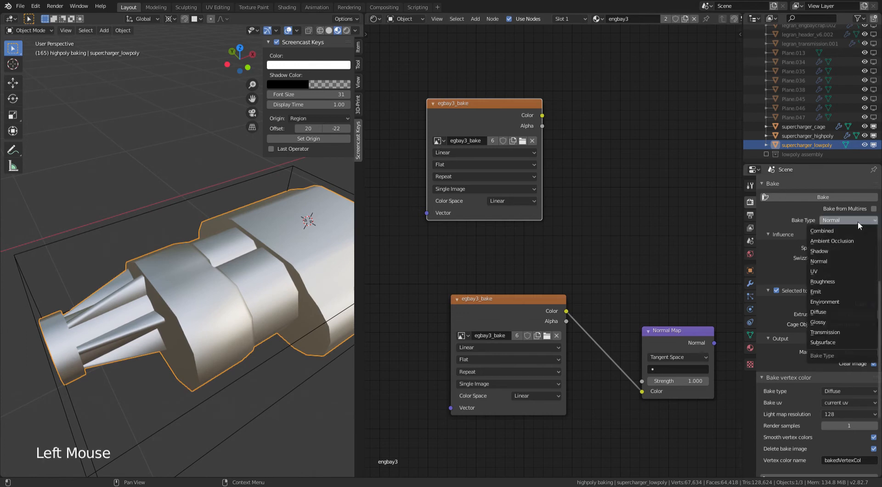
left_click(840, 239)
scroll(844, 253, "up", 5)
scroll(844, 255, "up", 10)
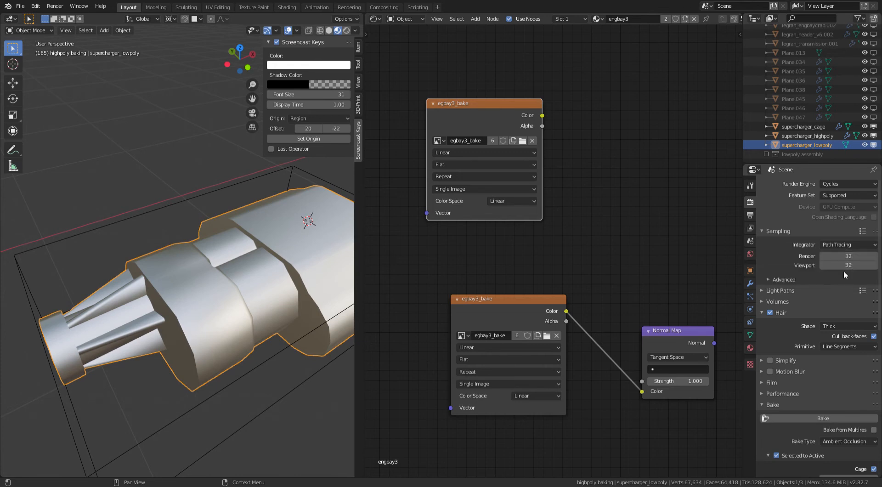
scroll(846, 303, "down", 3)
scroll(833, 255, "down", 7)
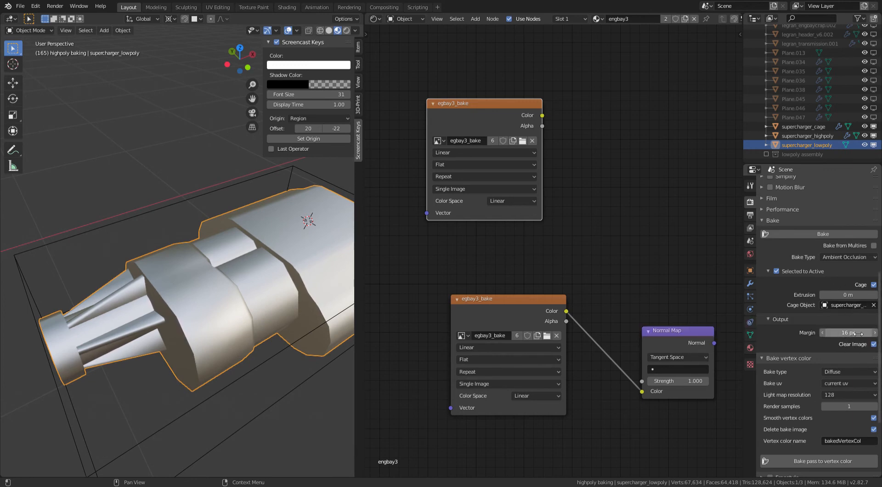
Step: Display the egbay3_bake image in place of the shader nodes and try to run the ambient occlusion bake
scroll(858, 334, "down", 1)
left_click(375, 19)
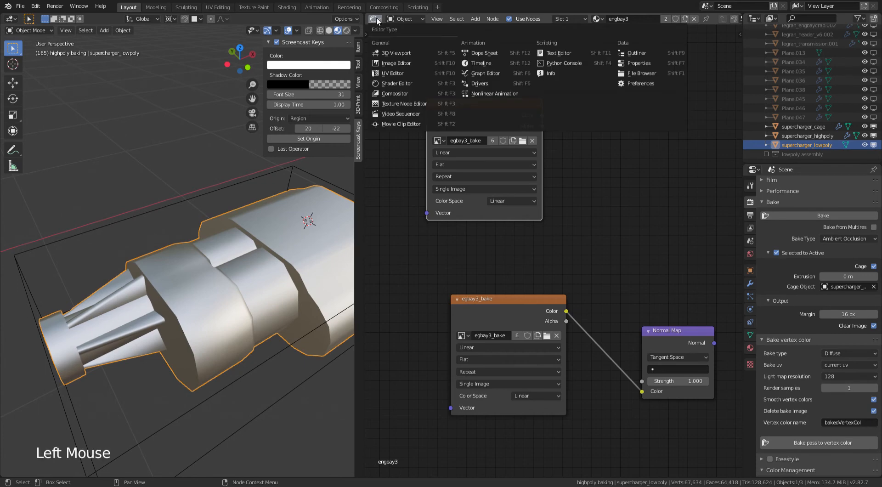
left_click(395, 73)
scroll(520, 226, "up", 1)
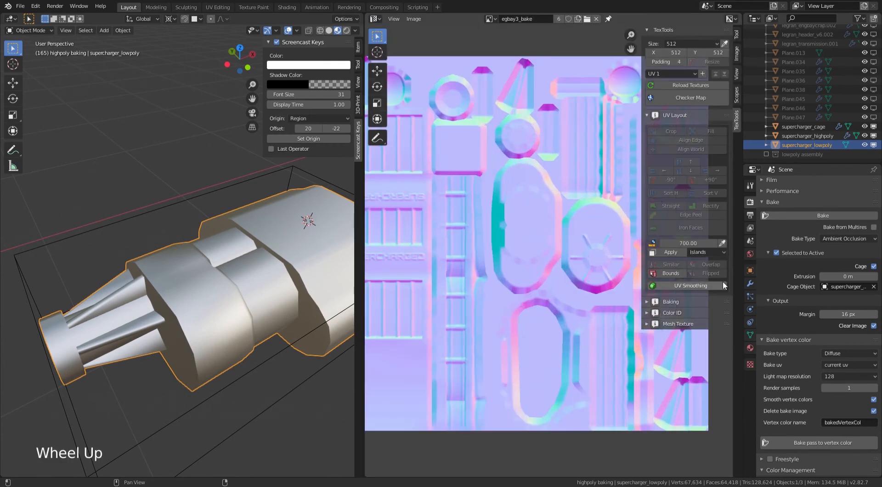
left_click(818, 216)
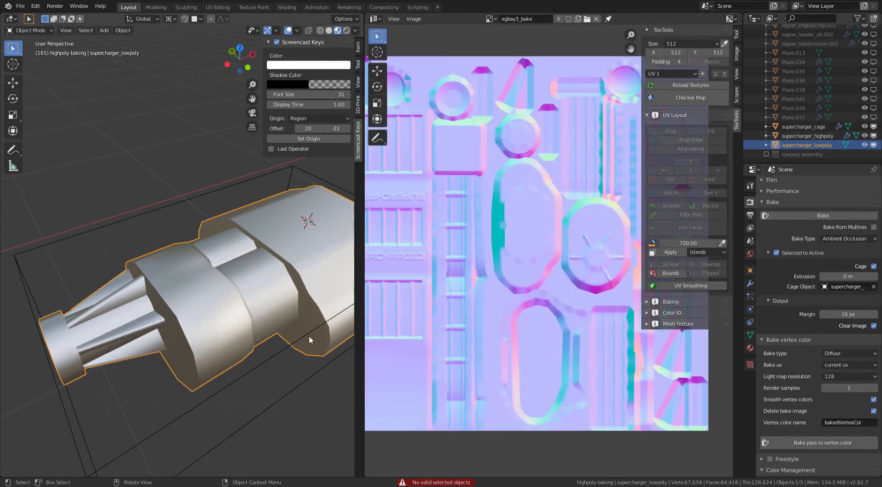
Step: Select supercharger_highpoly plus supercharger_lowpoly as the active object in wireframe view, and bake the ambient occlusion
scroll(309, 340, "down", 1)
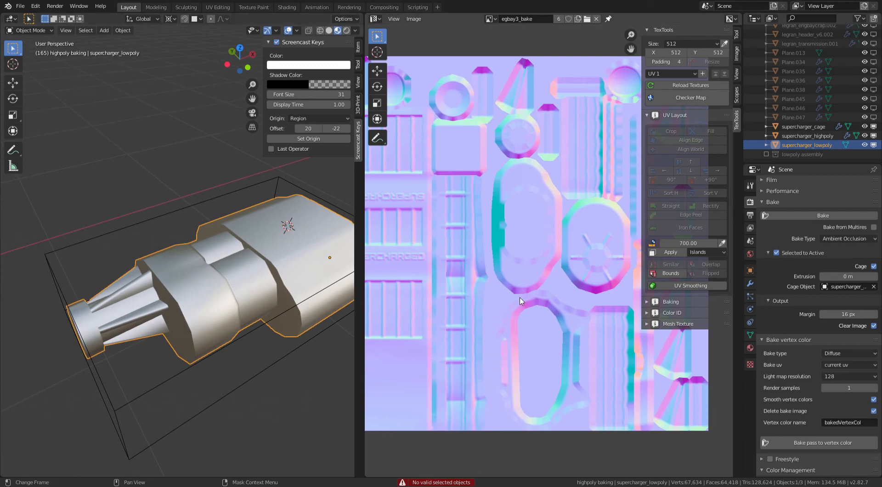
scroll(521, 301, "up", 1)
middle_click_drag(248, 322, 226, 316)
key("z")
left_click(197, 301)
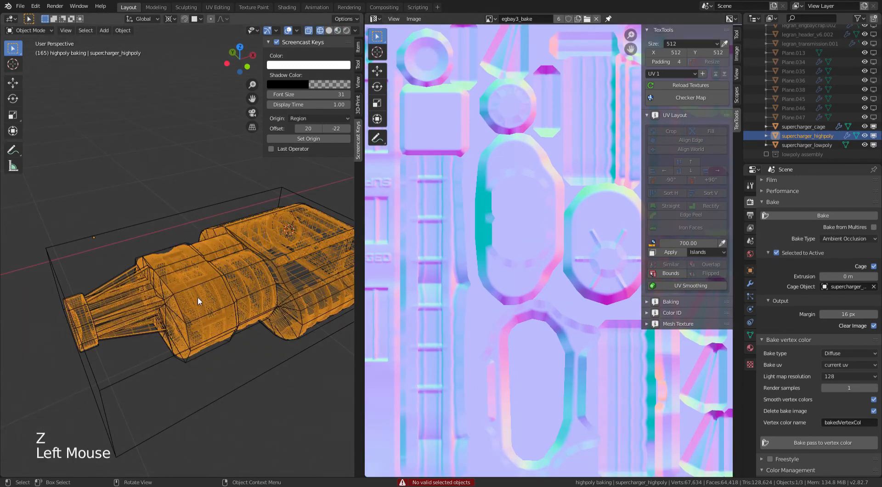
left_click(199, 283, "shift")
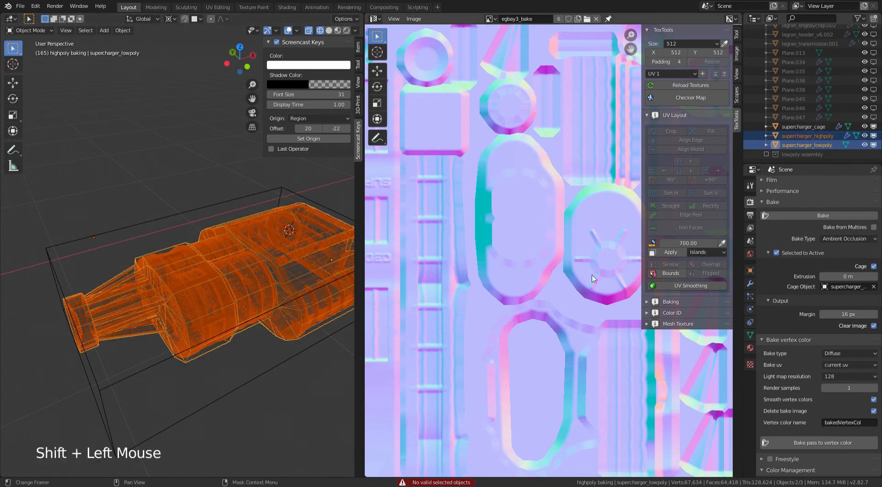
left_click(839, 214)
Step: Examine the baked ambient occlusion image closely, including the lettering, ribbed panels and round islands
scroll(587, 289, "down", 3)
scroll(575, 299, "up", 1)
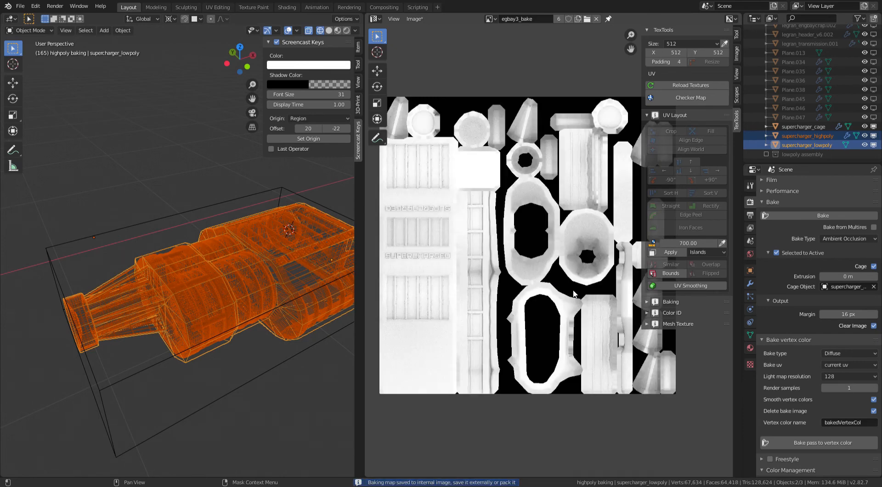
scroll(511, 203, "up", 1)
scroll(510, 202, "down", 1)
scroll(452, 216, "up", 1)
middle_click_drag(562, 257, 445, 215)
scroll(499, 198, "up", 1)
middle_click_drag(456, 134, 545, 38)
scroll(528, 156, "up", 3)
scroll(480, 177, "down", 3)
middle_click_drag(480, 177, 514, 183)
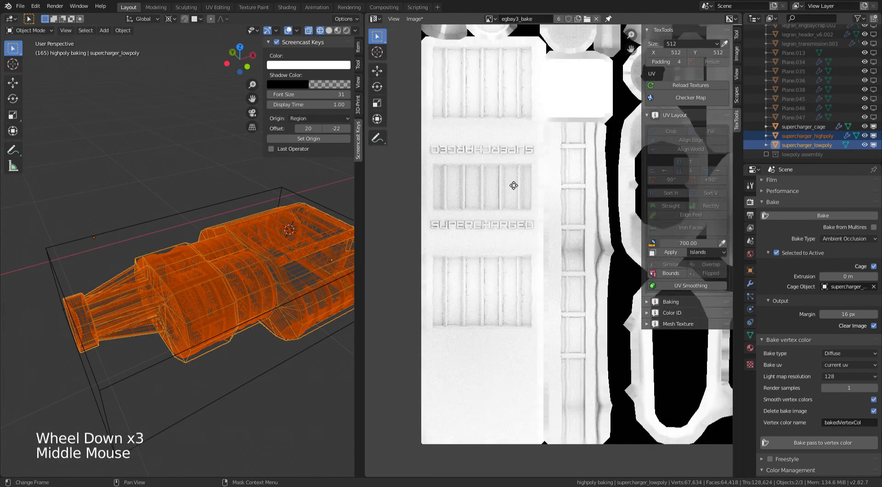
scroll(514, 184, "up", 2)
scroll(473, 104, "down", 3)
middle_click_drag(473, 105, 521, 196)
scroll(520, 196, "up", 2)
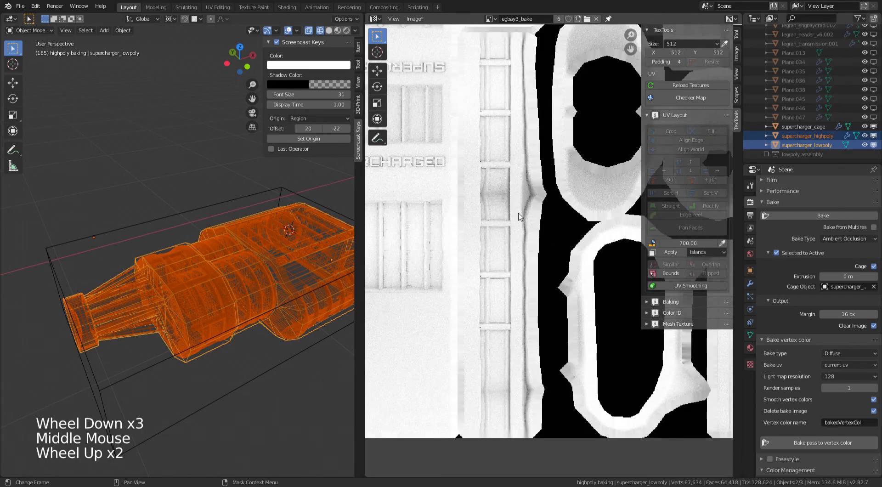
scroll(522, 230, "up", 1)
scroll(523, 230, "down", 2)
middle_click_drag(522, 231, 514, 271)
scroll(510, 241, "down", 3)
middle_click_drag(510, 240, 503, 166)
scroll(537, 228, "up", 2)
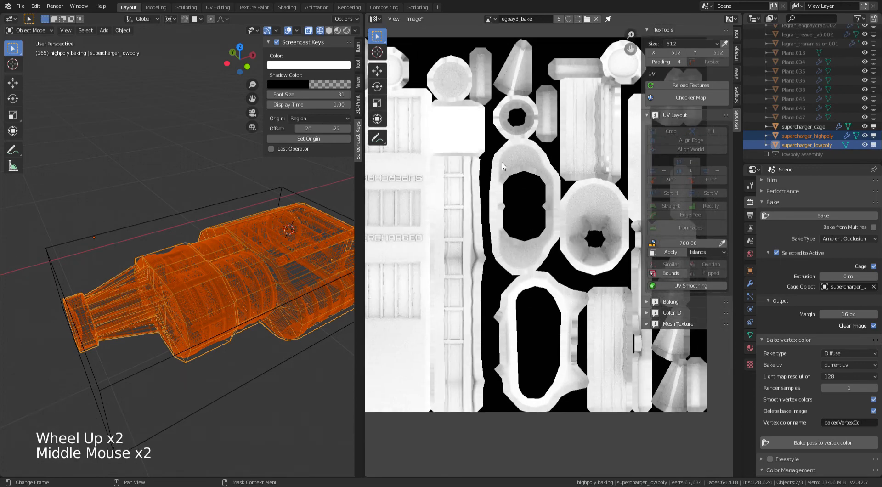
Step: Save the baked ambient occlusion image and bring back the engbay3 shader nodes
left_click(414, 19)
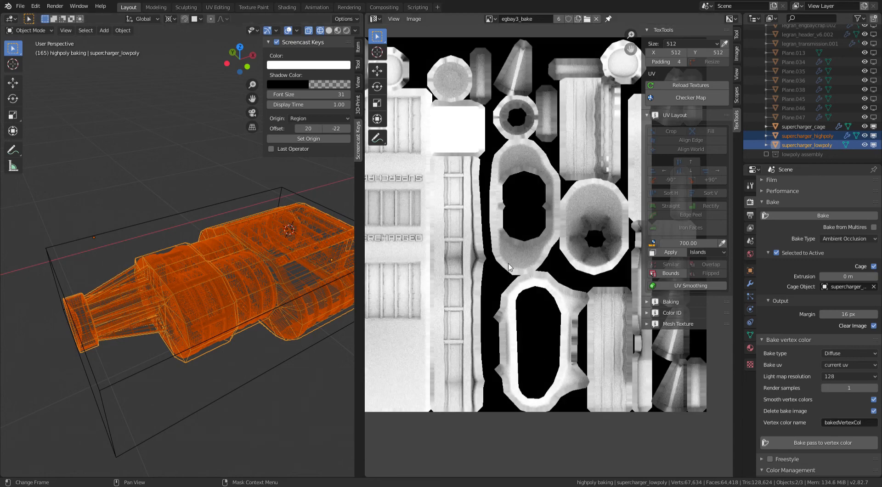
scroll(473, 239, "down", 2)
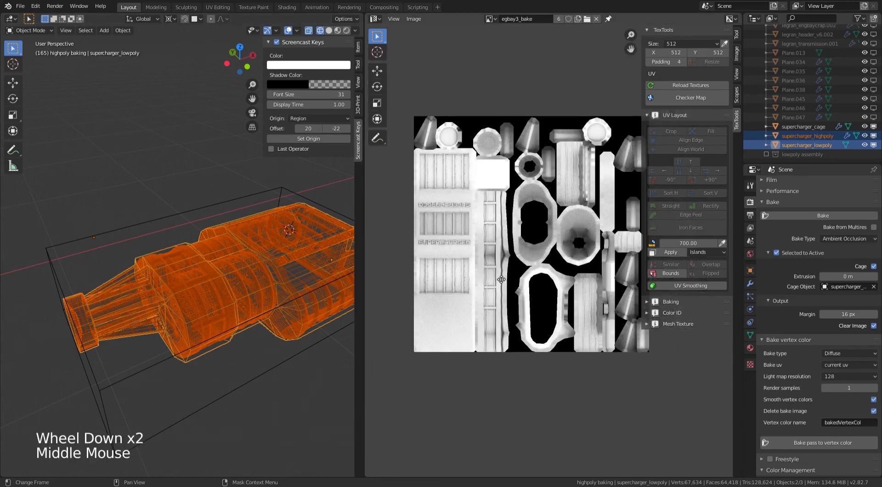
middle_click_drag(474, 239, 502, 228)
scroll(501, 228, "up", 2)
left_click(378, 20)
left_click(406, 75)
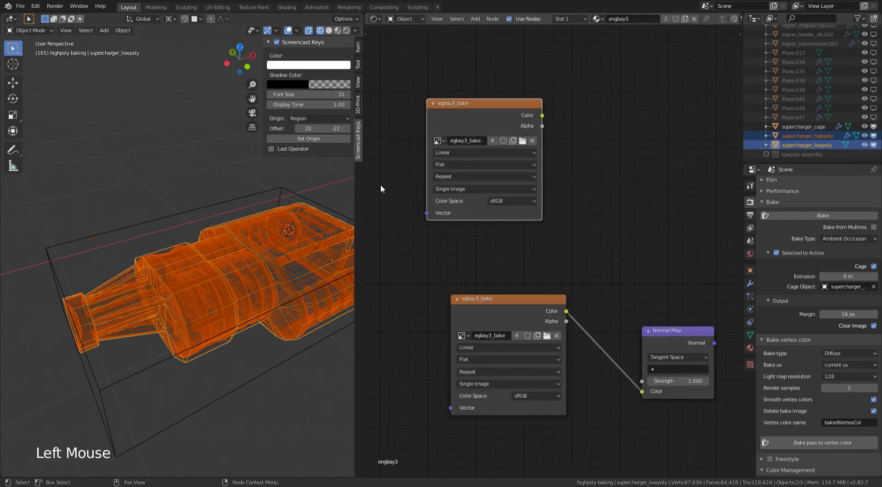
Step: Select supercharger_lowpoly in material preview and connect the Normal Map node to the Principled BSDF's Normal input
key("z")
left_click(196, 286)
scroll(607, 339, "down", 3)
middle_click_drag(607, 339, 565, 287)
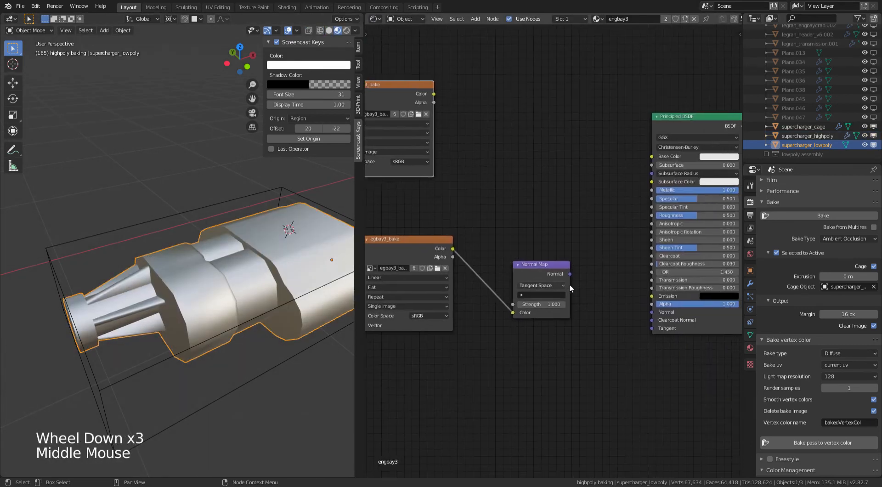
left_click_drag(573, 279, 652, 313)
Step: Set the color space of the egbay3_bake texture feeding the Normal Map node to Linear
middle_click_drag(471, 249, 501, 245)
left_click(465, 310)
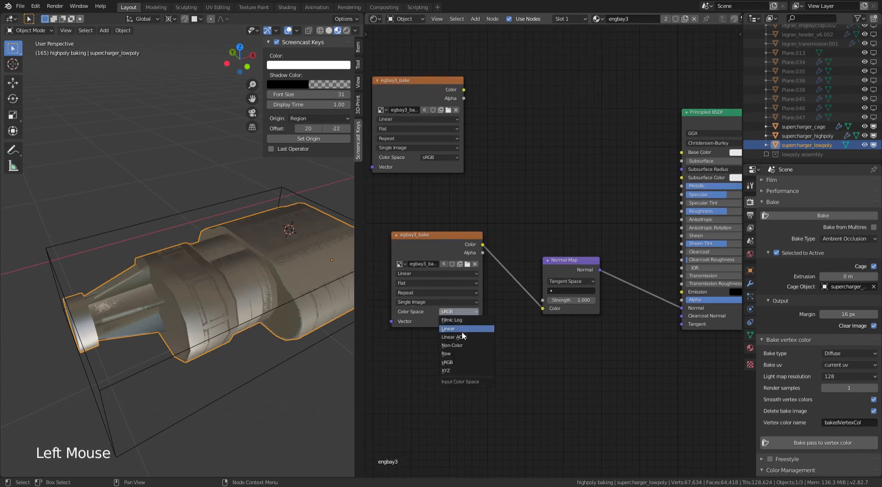
left_click(462, 329)
scroll(461, 329, "up", 2)
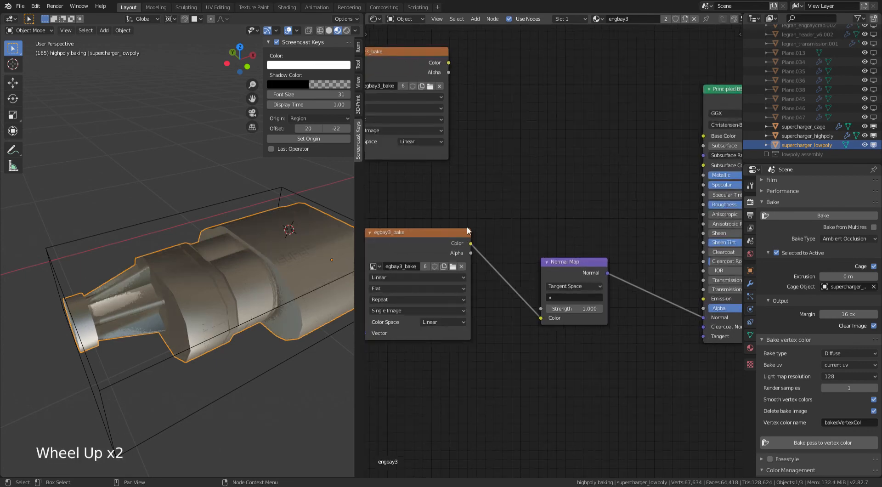
Step: Assign egbay3_normal.png to the image texture feeding the Normal Map node and set its color space to Linear
middle_click_drag(427, 236, 440, 235)
left_click_drag(440, 232, 438, 230)
left_click(466, 259)
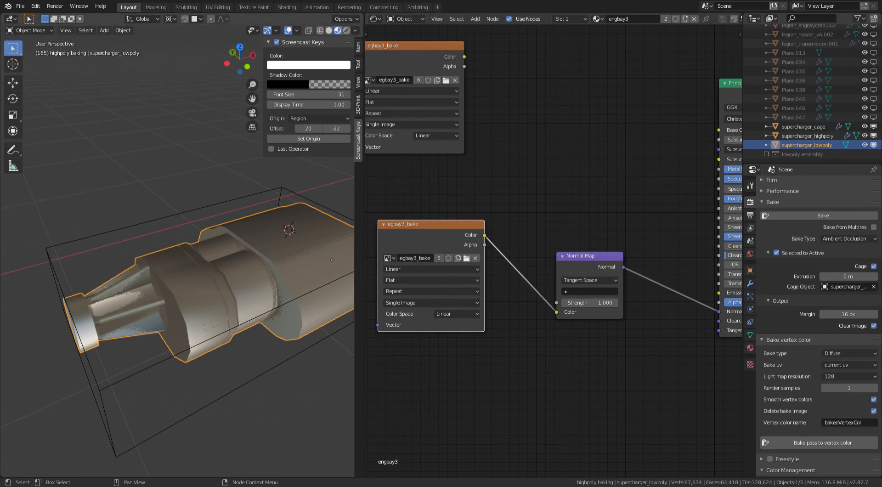
left_click(458, 315)
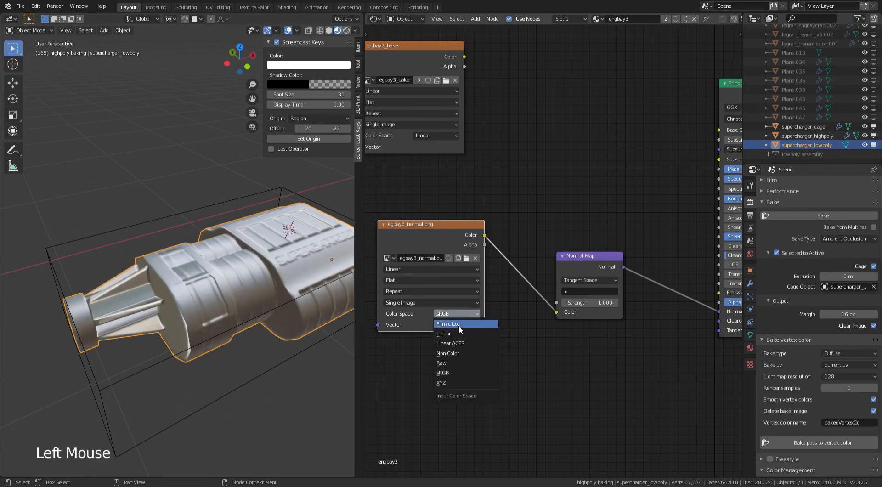
left_click(457, 332)
middle_click_drag(456, 332, 500, 357)
Step: Connect the egbay3_bake texture's Color output to the Principled BSDF's Base Color and reposition the texture node
left_click(490, 107)
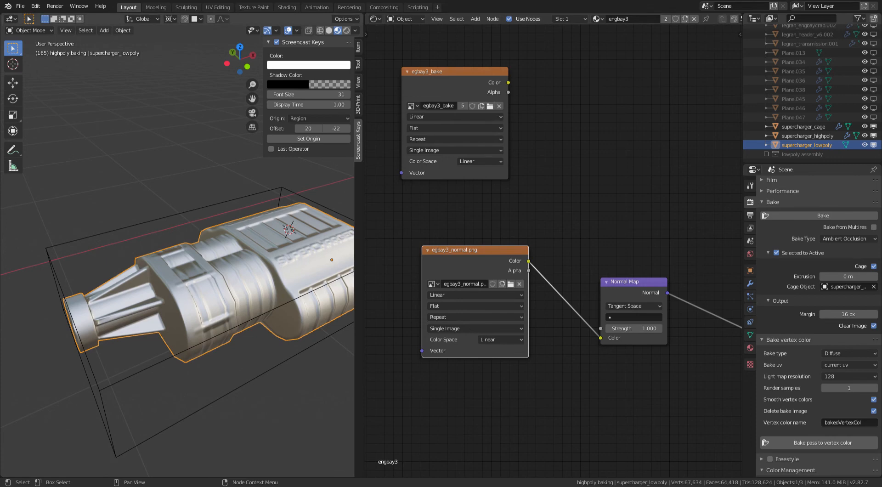
scroll(547, 229, "down", 3)
middle_click_drag(517, 127, 437, 115)
left_click_drag(429, 105, 631, 165)
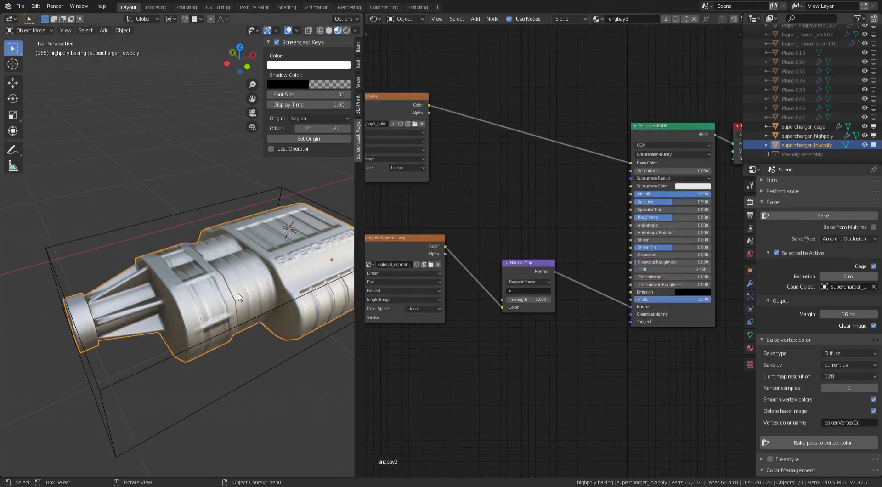
left_click_drag(414, 136, 459, 138)
Step: Examine the low-poly supercharger with the normal map and ambient occlusion combined
scroll(258, 276, "up", 2)
middle_click_drag(257, 276, 220, 285)
scroll(248, 294, "down", 2)
scroll(340, 349, "up", 1)
scroll(220, 285, "up", 2)
middle_click_drag(221, 285, 239, 275)
scroll(267, 220, "down", 2)
scroll(206, 288, "up", 1)
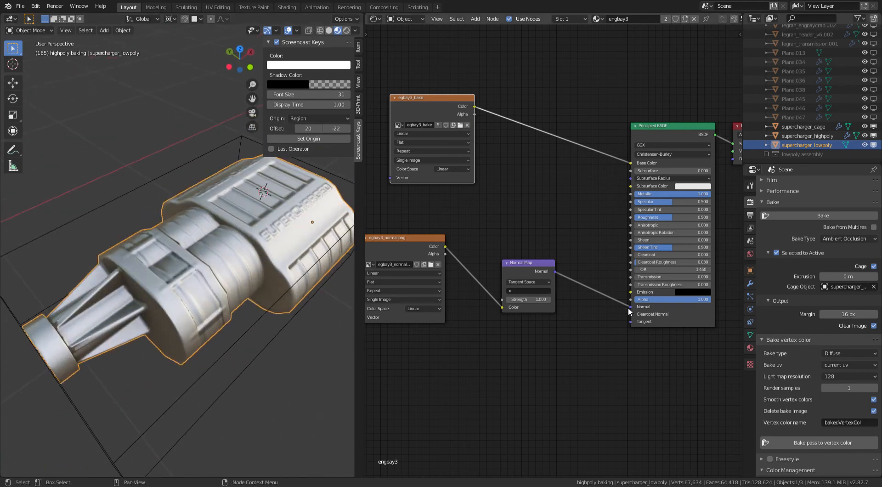
Step: Disconnect the Normal Map node from the Principled BSDF and examine the ambient occlusion on its own
left_click_drag(631, 307, 616, 320)
scroll(192, 316, "up", 1)
mouse_move(191, 315)
middle_mouse_down()
mouse_move(280, 248)
mouse_move(327, 254)
mouse_move(222, 299)
mouse_move(251, 276)
mouse_move(211, 269)
middle_mouse_up()
scroll(327, 255, "up", 2)
scroll(251, 275, "down", 2)
scroll(244, 261, "up", 1)
mouse_move(212, 268)
middle_mouse_down("shift")
mouse_move(244, 261)
mouse_move(262, 239)
mouse_move(187, 258)
mouse_move(230, 224)
mouse_move(207, 253)
middle_mouse_up("shift")
scroll(244, 262, "up", 1)
scroll(262, 239, "up", 1)
scroll(231, 225, "down", 3)
scroll(207, 256, "up", 1)
Step: Reconnect the Normal Map node to the Principled BSDF's Normal input and inspect the supercharger's lettered side
left_click_drag(557, 275, 631, 307)
scroll(202, 257, "down", 2)
middle_click_drag(202, 257, 266, 274)
scroll(161, 257, "down", 2)
scroll(251, 271, "up", 1)
scroll(250, 278, "down", 2)
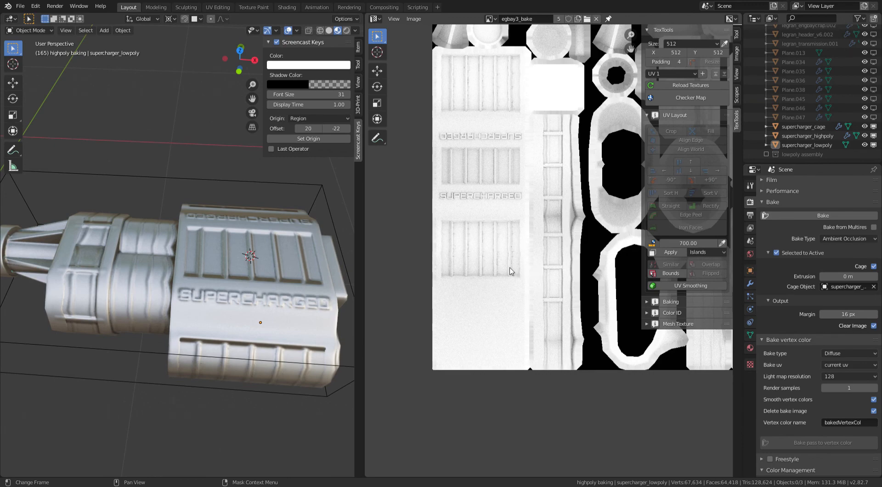
scroll(263, 286, "down", 2)
middle_click_drag(263, 286, 264, 252)
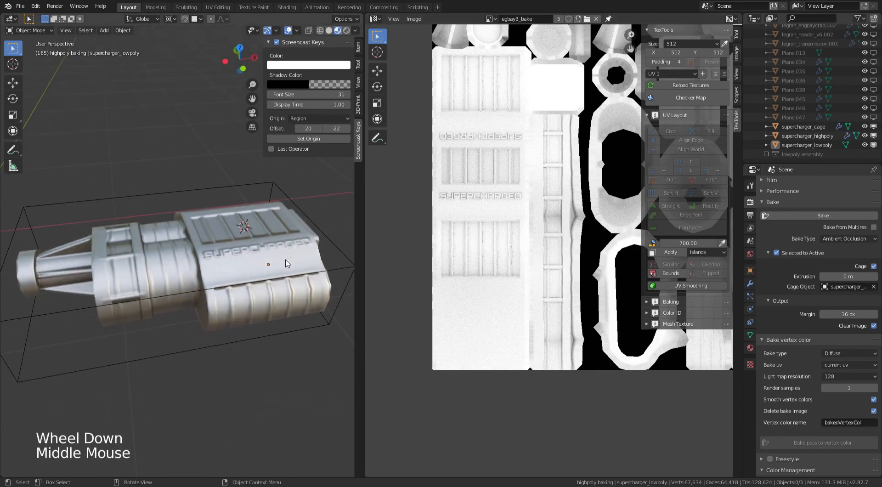
Step: Select supercharger_lowpoly and switch from the baked image back to the engbay3 shader nodes
left_click(259, 251)
key("Tab")
key("Tab")
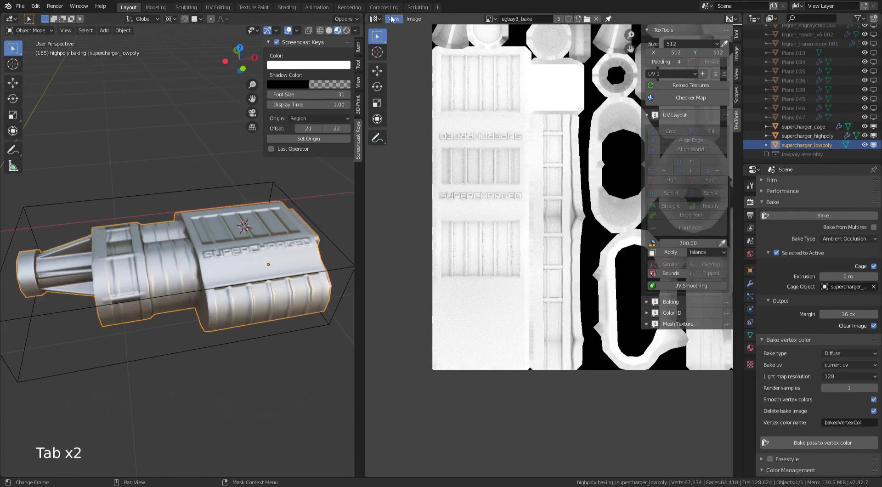
left_click(374, 20)
left_click(393, 73)
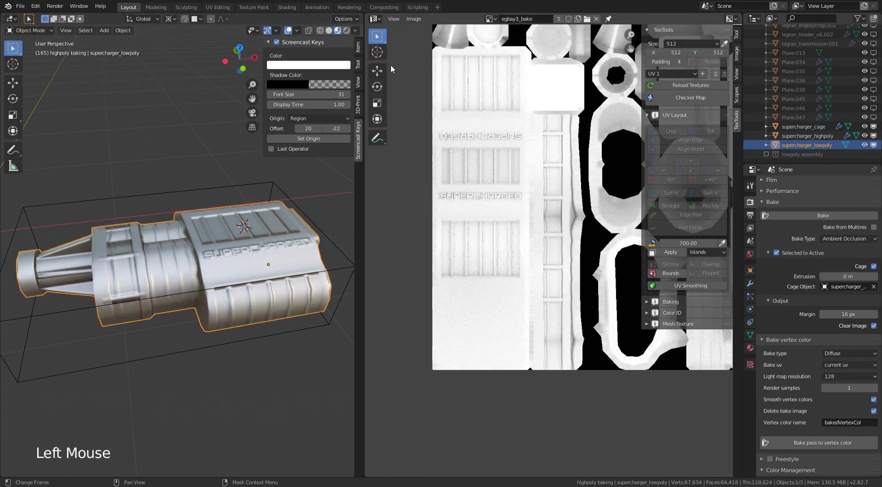
left_click(374, 19)
left_click(392, 83)
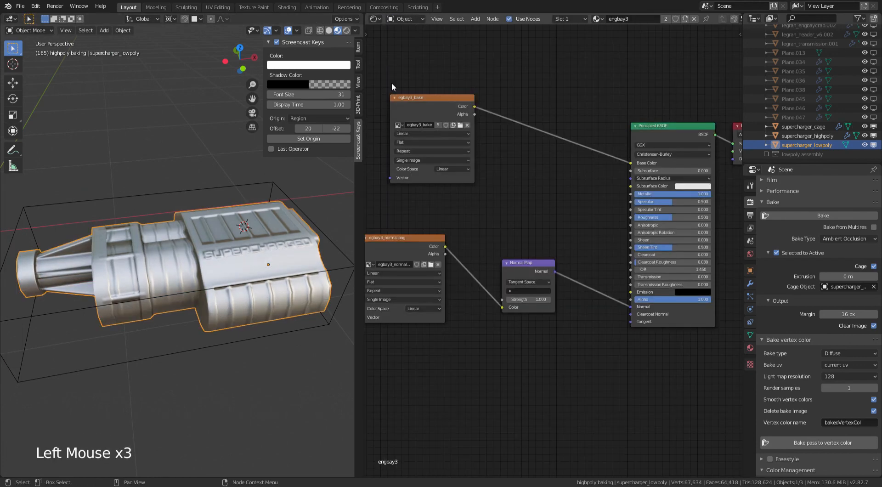
Step: Disconnect the Principled BSDF's Normal and Base Color inputs and shift the Normal Map node slightly
left_click_drag(632, 307, 614, 314)
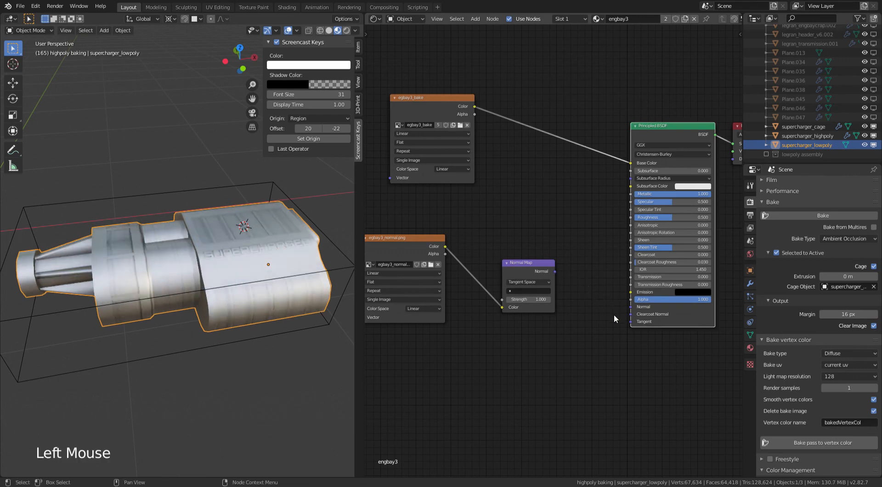
left_click_drag(545, 267, 561, 266)
left_click_drag(631, 163, 578, 179)
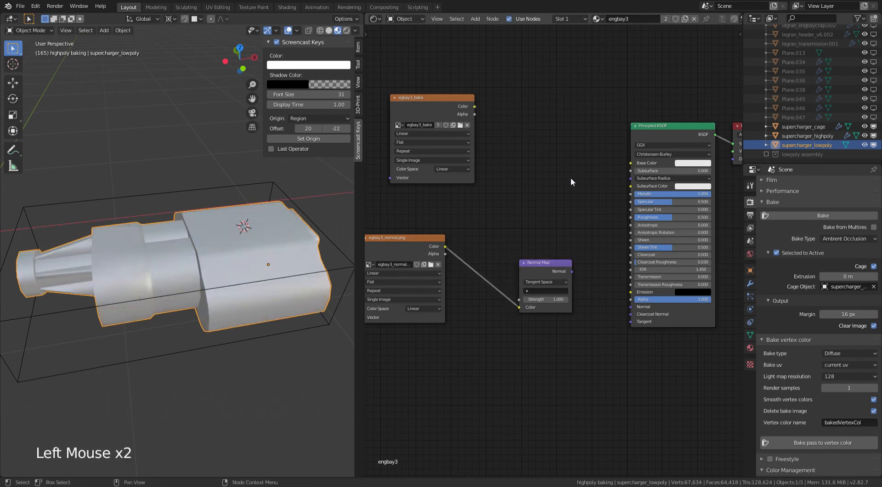
Step: Reposition the unlinked egbay3_bake image texture node and keep it selected as the bake target
middle_click_drag(533, 161, 576, 175)
scroll(576, 175, "up", 2)
left_click_drag(452, 95, 444, 82)
left_click(410, 104)
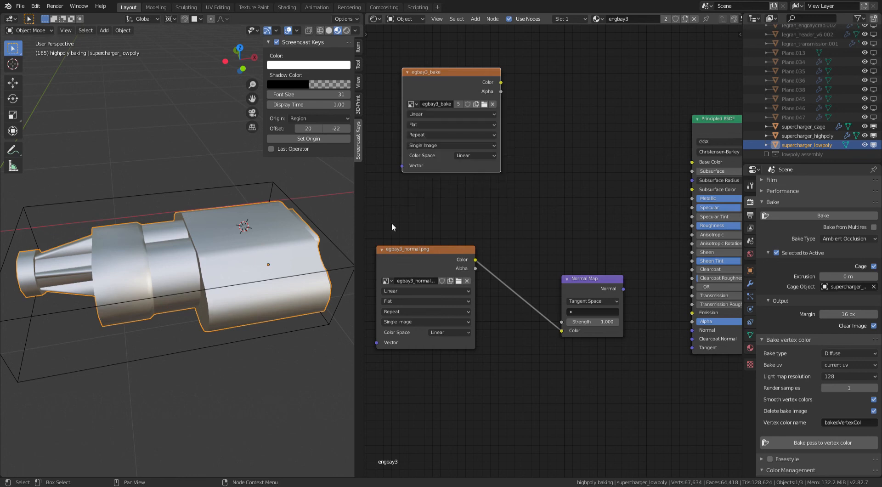
Step: Hide supercharger_lowpoly, select supercharger_highpoly and show its material slots
scroll(226, 267, "down", 2)
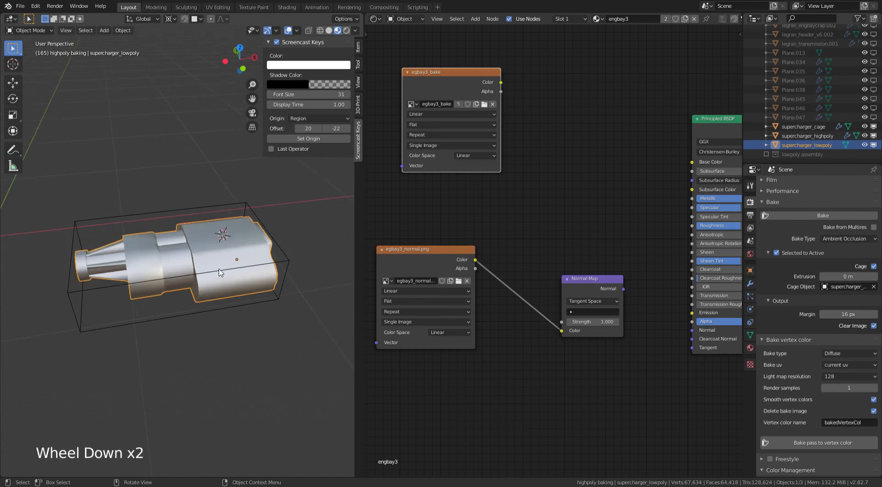
key("h")
scroll(220, 270, "up", 2)
left_click(220, 270)
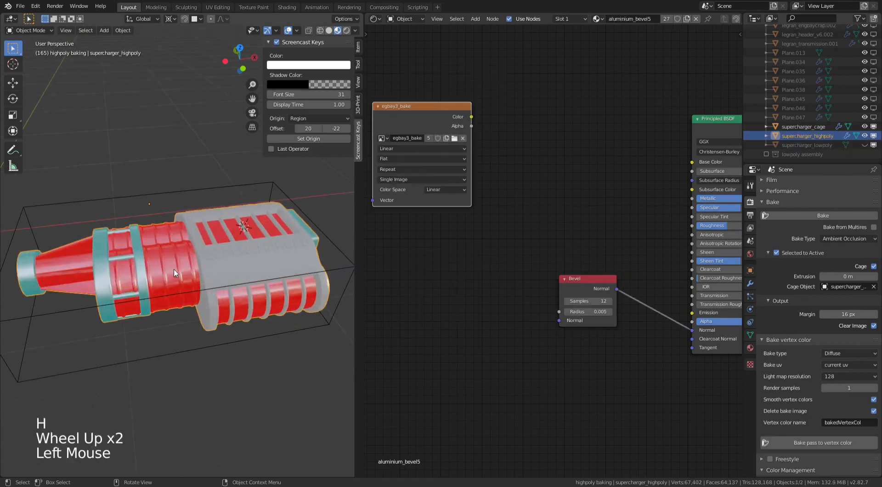
left_click(750, 349)
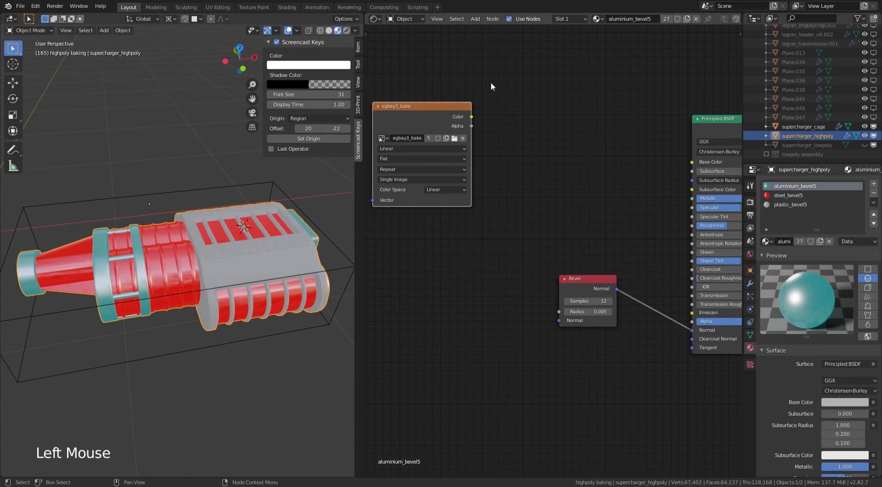
Step: Examine the aluminium_bevel5 material's nodes, focusing on the Principled BSDF's Emission color
left_click(375, 19)
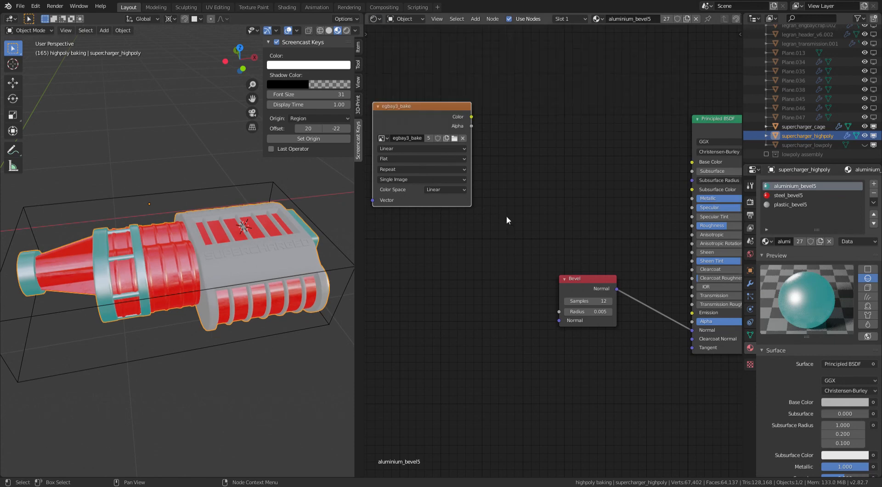
scroll(460, 147, "down", 2)
left_click(424, 125)
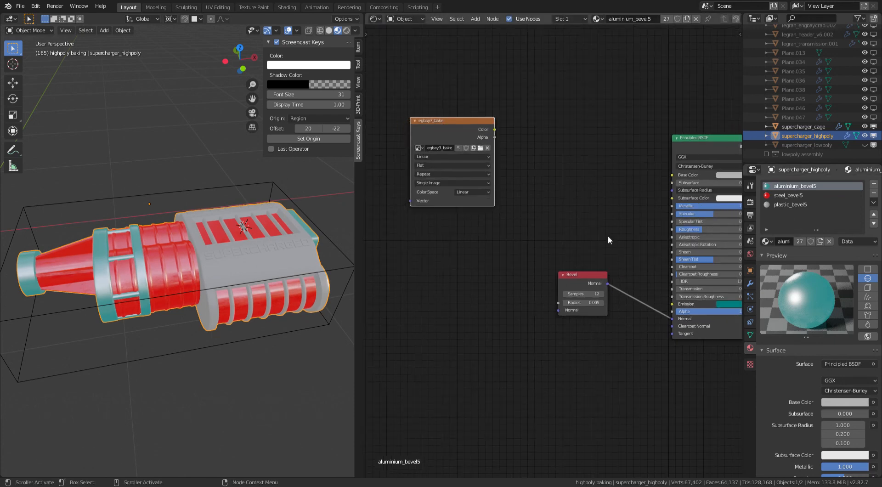
middle_click_drag(708, 339, 603, 278)
scroll(602, 278, "up", 4)
middle_click_drag(589, 239, 617, 255)
scroll(578, 230, "up", 1)
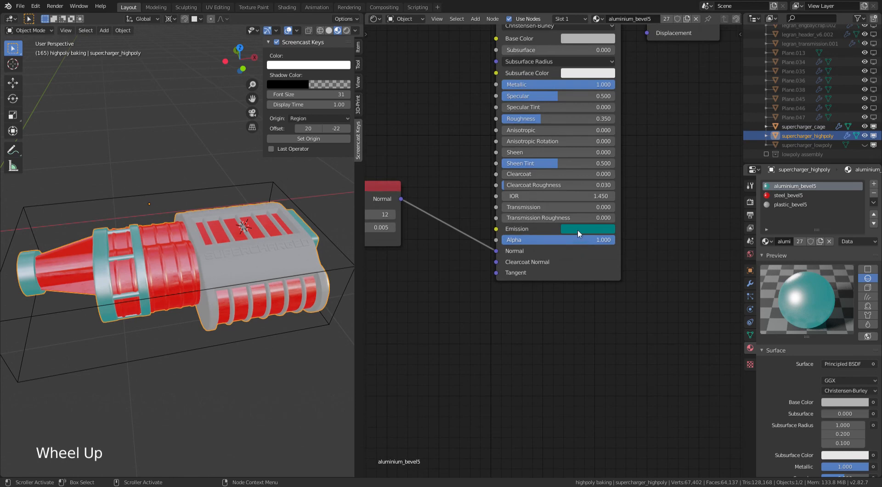
Step: Check supercharger_highpoly's aluminium, steel and plastic material slots against their colors on the model
left_click(787, 195)
left_click(787, 205)
left_click(787, 196)
left_click(786, 186)
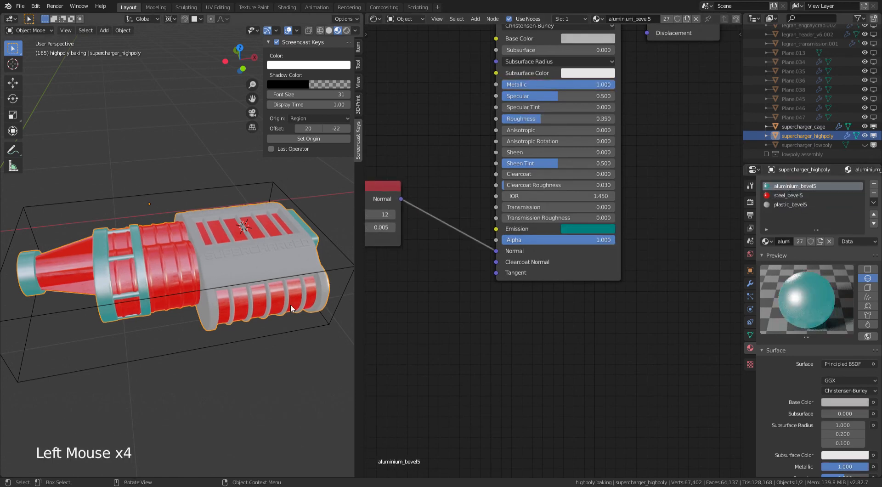
scroll(197, 289, "up", 1)
middle_click_drag(197, 290, 217, 278)
scroll(217, 288, "down", 2)
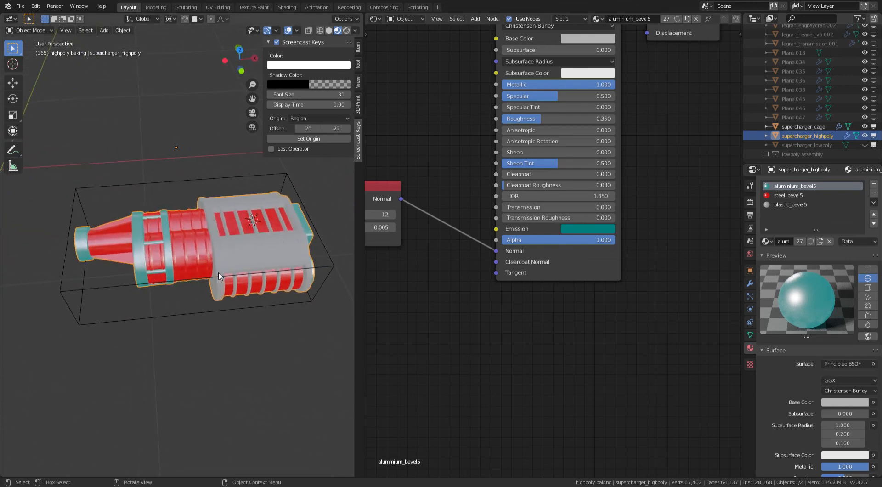
Step: Unhide supercharger_lowpoly and deselect all objects
key("alt+h")
scroll(219, 278, "up", 1)
scroll(233, 263, "up", 1)
middle_click_drag(230, 266, 233, 263)
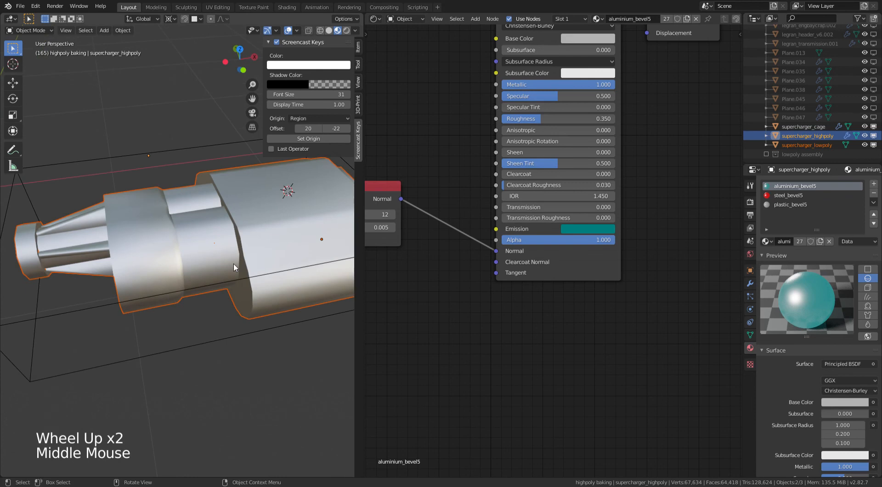
key("a")
key("a")
key("a")
Step: Set the bake type for Bake vertex color to Emit in the render settings
left_click(750, 201)
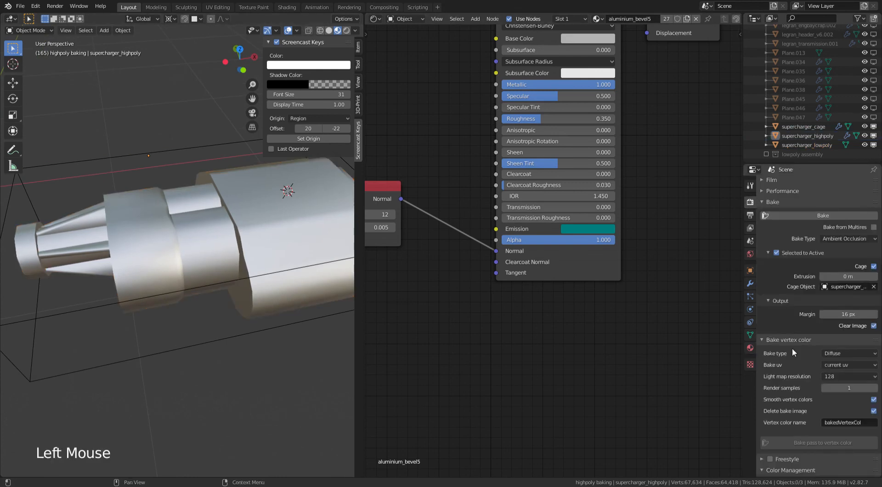
left_click(856, 353)
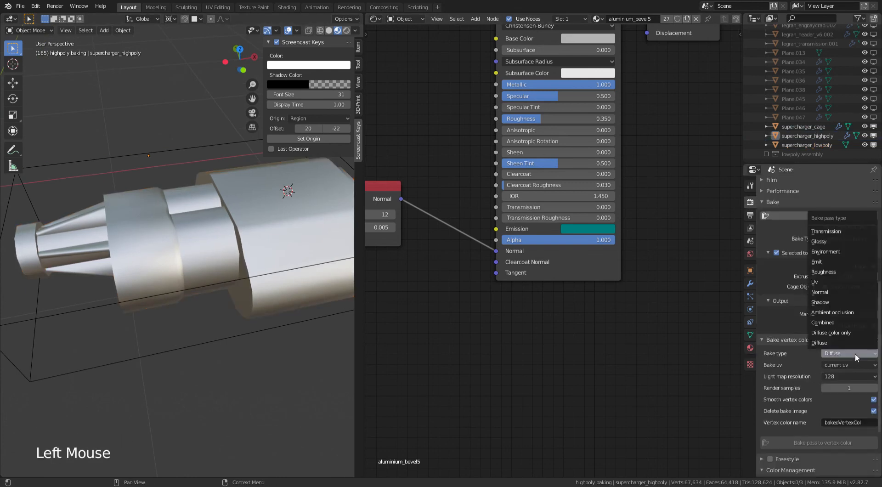
left_click(839, 261)
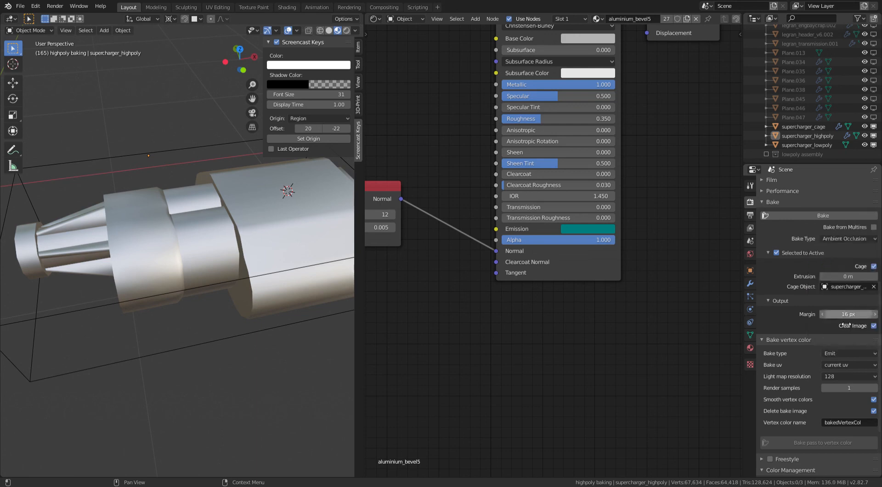
scroll(859, 299, "up", 2)
scroll(859, 300, "up", 10)
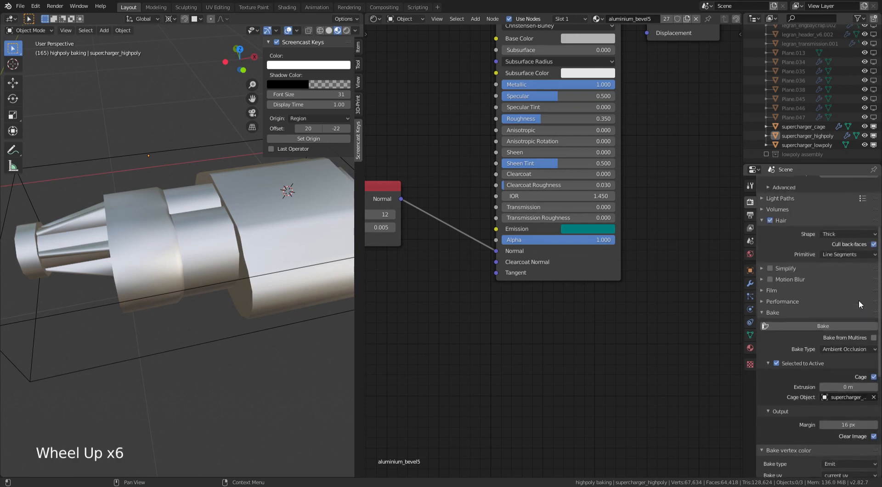
left_click(849, 256)
scroll(852, 356, "down", 12)
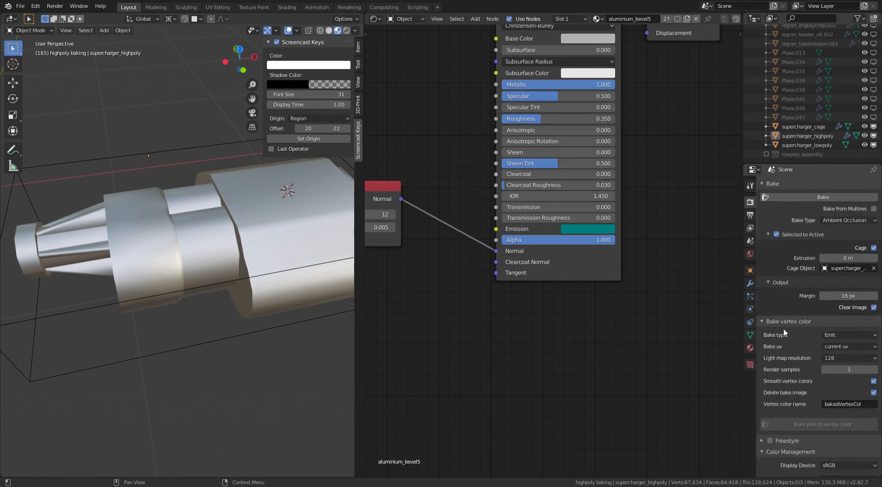
scroll(811, 308, "up", 4)
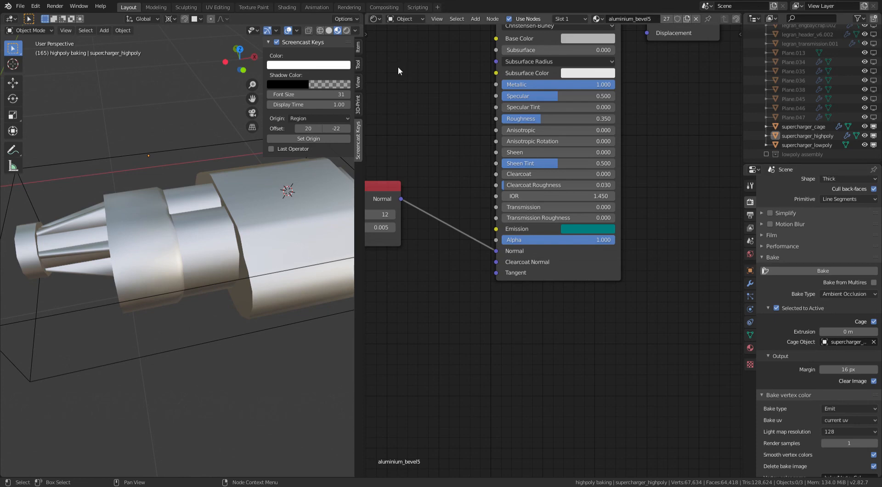
Step: Switch the shader node area to the UV Editor to show the egbay3_bake image
left_click(377, 20)
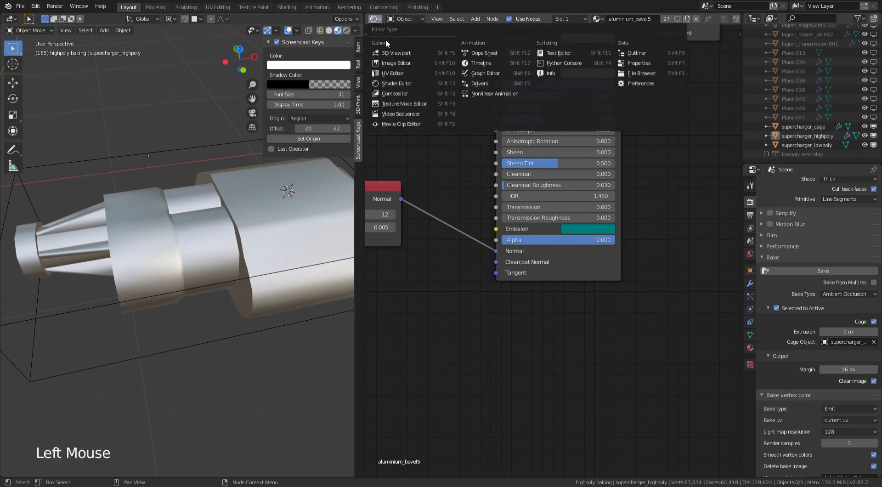
left_click(389, 68)
scroll(435, 152, "down", 4)
middle_click_drag(434, 151, 473, 211)
scroll(557, 237, "up", 3)
Step: Display the viewport in wireframe and select supercharger_highpoly, adding supercharger_lowpoly as the active object
key("z")
left_click(145, 241)
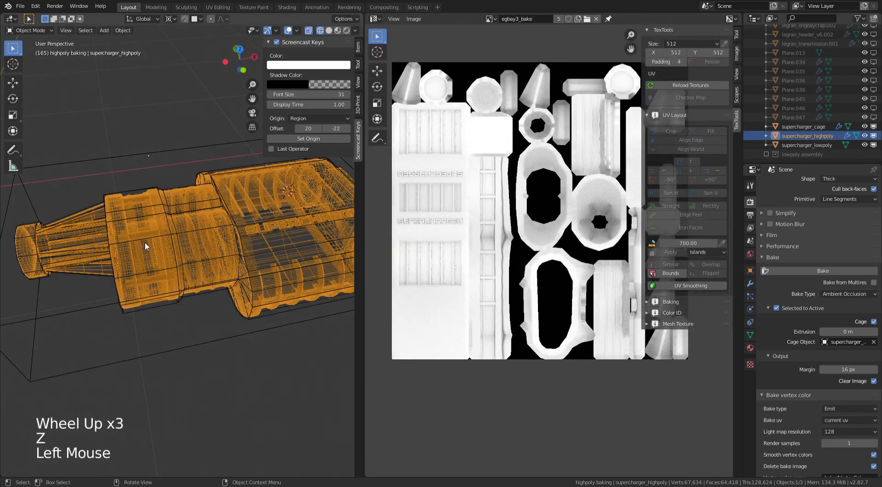
left_click(176, 232, "shift")
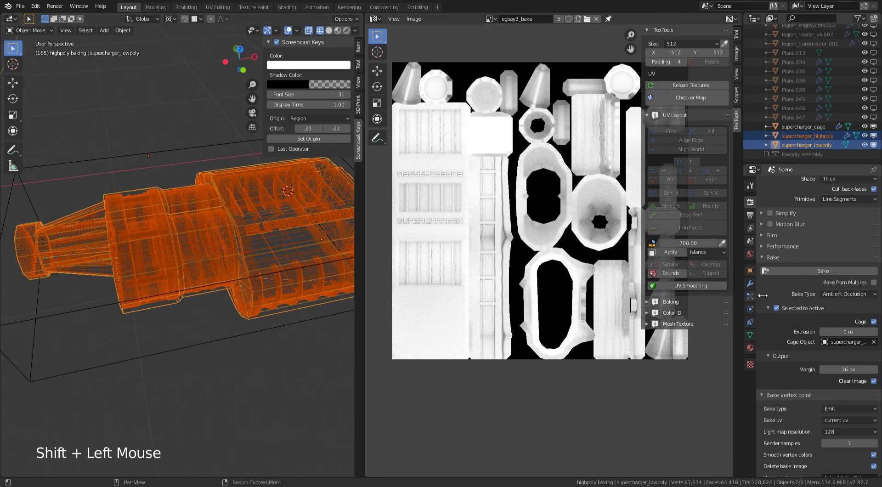
Step: Set the main Bake Type to Emit and bake the high-poly emission colors onto supercharger_lowpoly
left_click(848, 294)
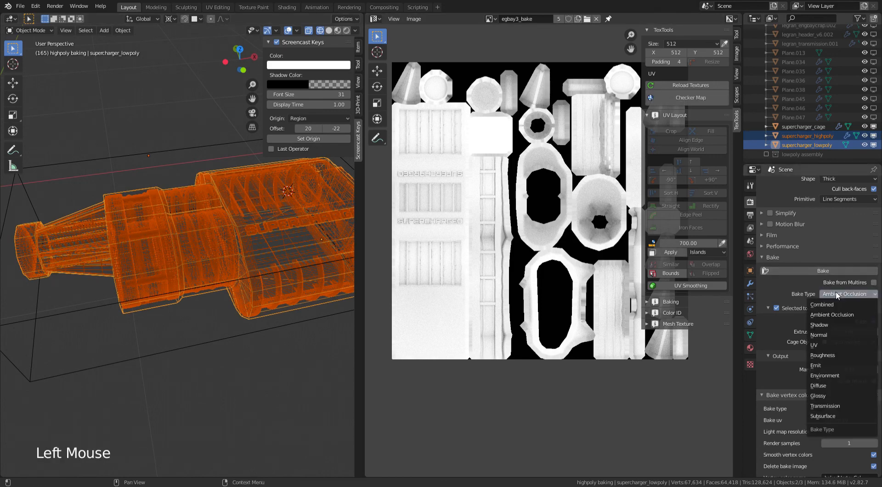
left_click(817, 366)
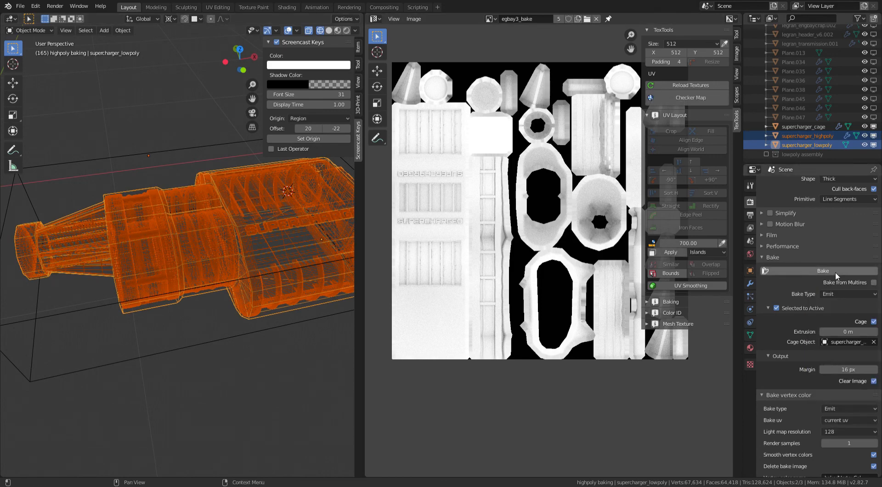
left_click(836, 271)
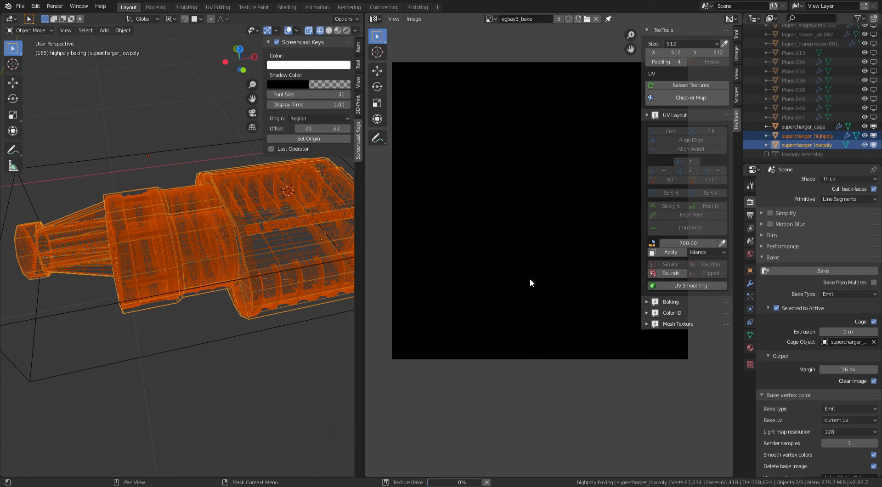
Step: Examine the emission color bake in the egbay3_bake image across its UV islands
scroll(547, 257, "down", 1)
scroll(583, 231, "up", 1)
middle_click_drag(583, 232, 527, 285)
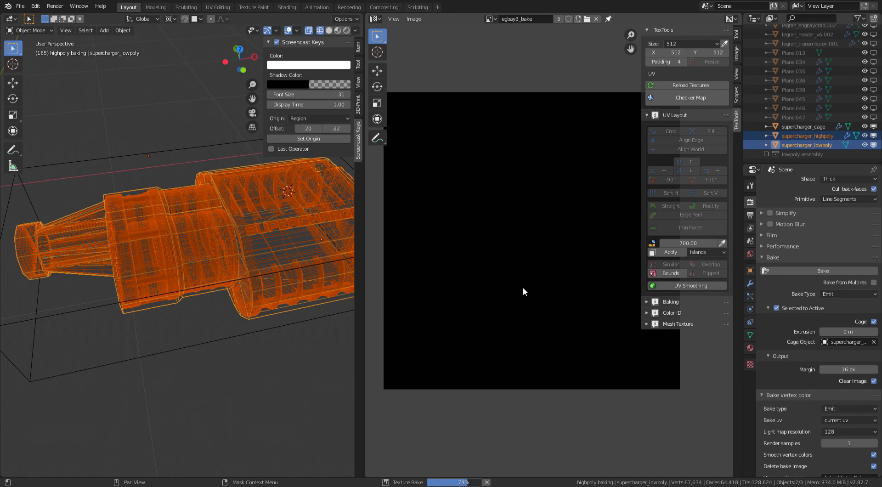
scroll(523, 287, "down", 1)
middle_click_drag(549, 272, 538, 251)
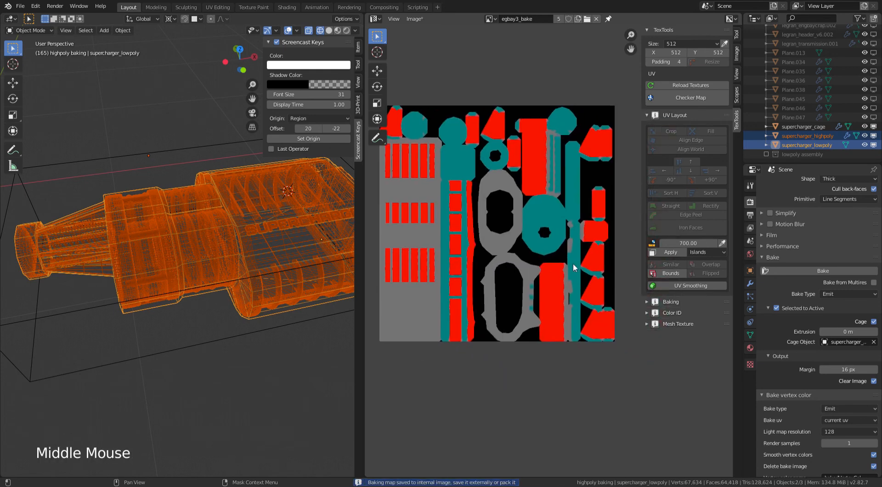
scroll(481, 228, "up", 1)
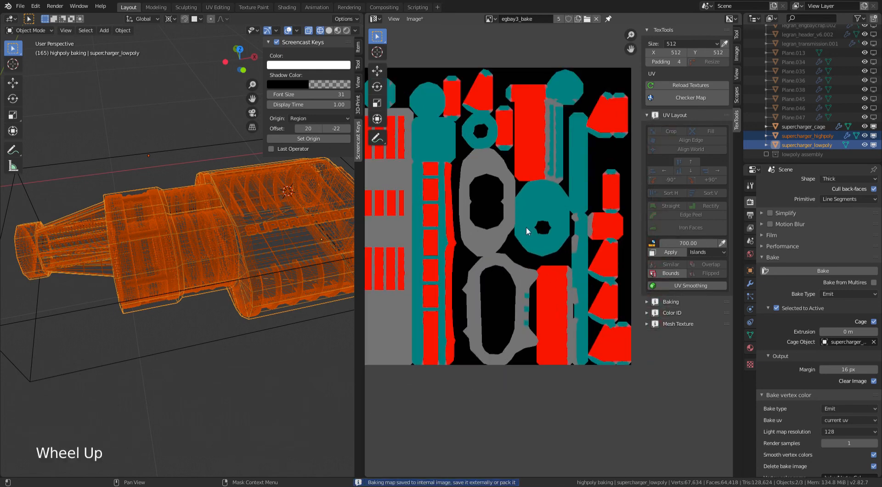
scroll(530, 229, "up", 1)
scroll(482, 224, "down", 1)
middle_click_drag(467, 233, 512, 234)
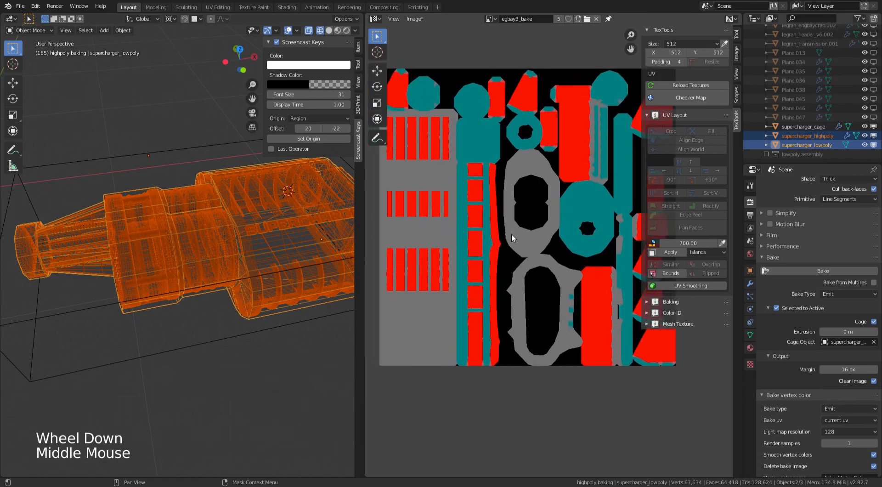